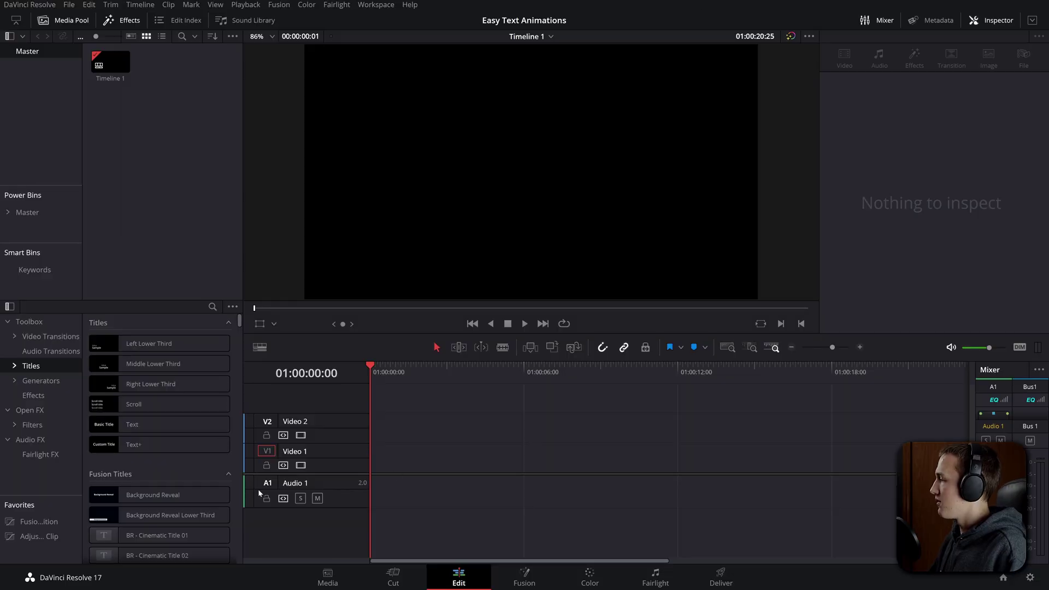
- Place a Fusion Composition effect at the start of the Video 1 track and open it for node editing
{"action": "left_click", "coordinate": [34, 395]}
{"action": "left_click_drag", "start_coordinate": [154, 363], "coordinate": [370, 475]}
{"action": "left_click", "coordinate": [515, 584]}
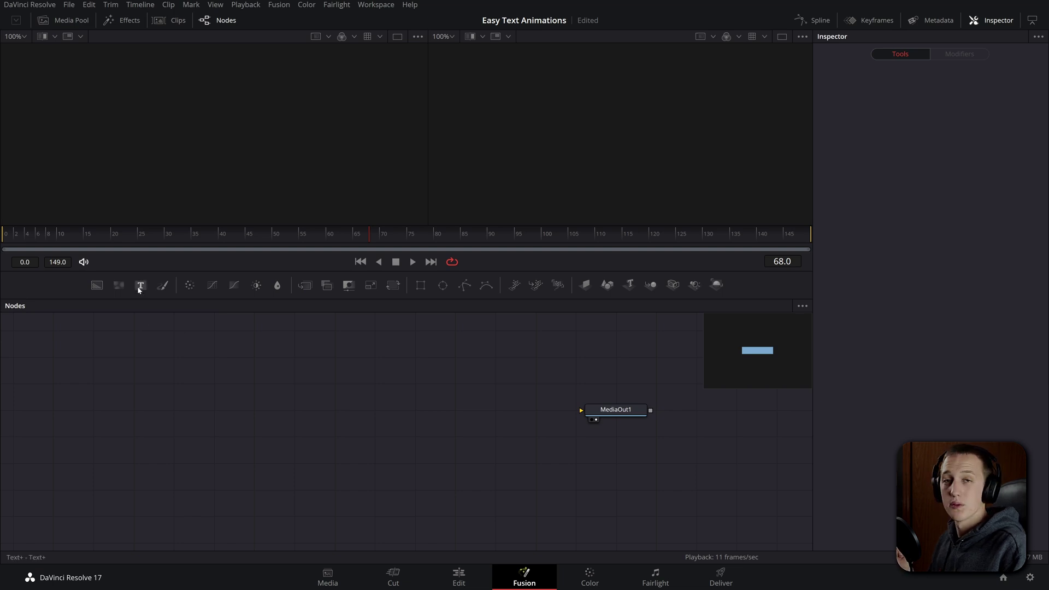
- Add a Text+ node feeding MediaOut1, enter ELASTIC BOUNCE, and set its font to Franklin Gothic Heavy
{"action": "left_click_drag", "start_coordinate": [190, 285], "coordinate": [594, 412]}
{"action": "left_click", "coordinate": [902, 192]}
{"action": "type", "text": "ELASTIC BOUNCE"}
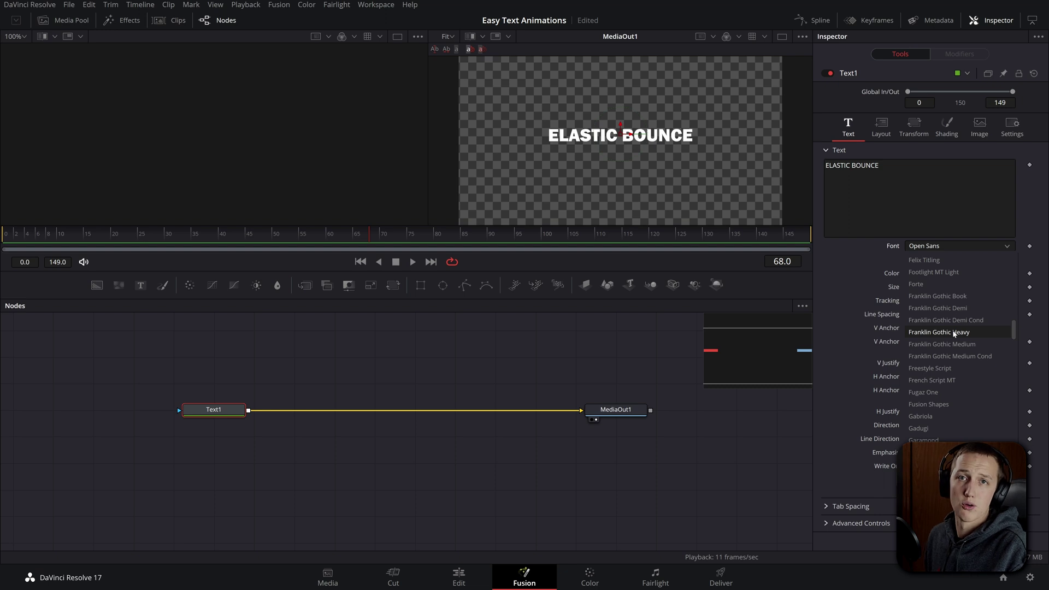
{"action": "left_click", "coordinate": [955, 333]}
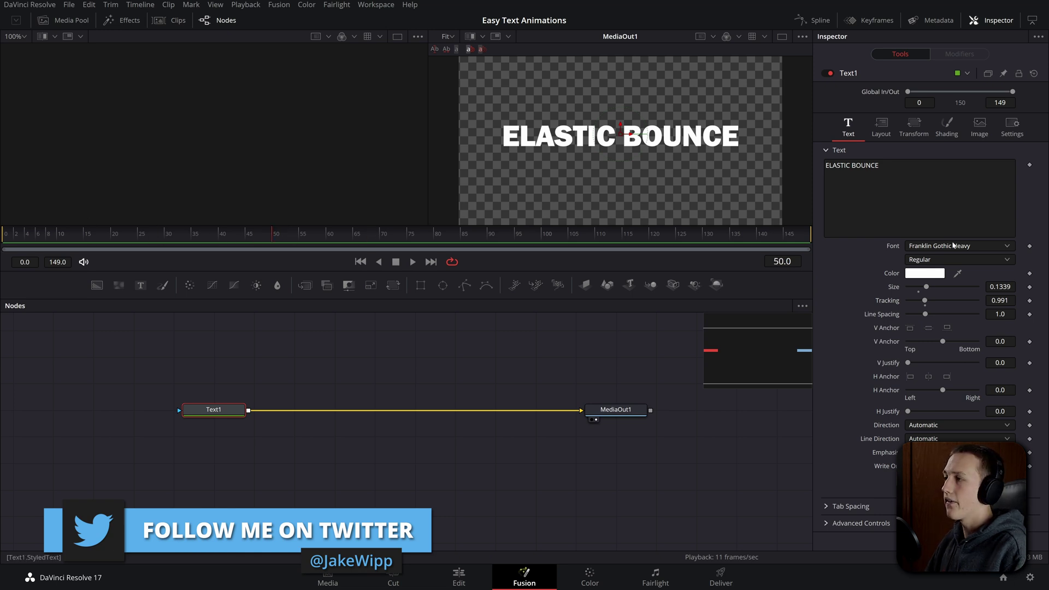
- Animate the text size from 0 at frame 0 to 0.1339 at frame 50, and preview the growth
{"action": "left_click", "coordinate": [1030, 287]}
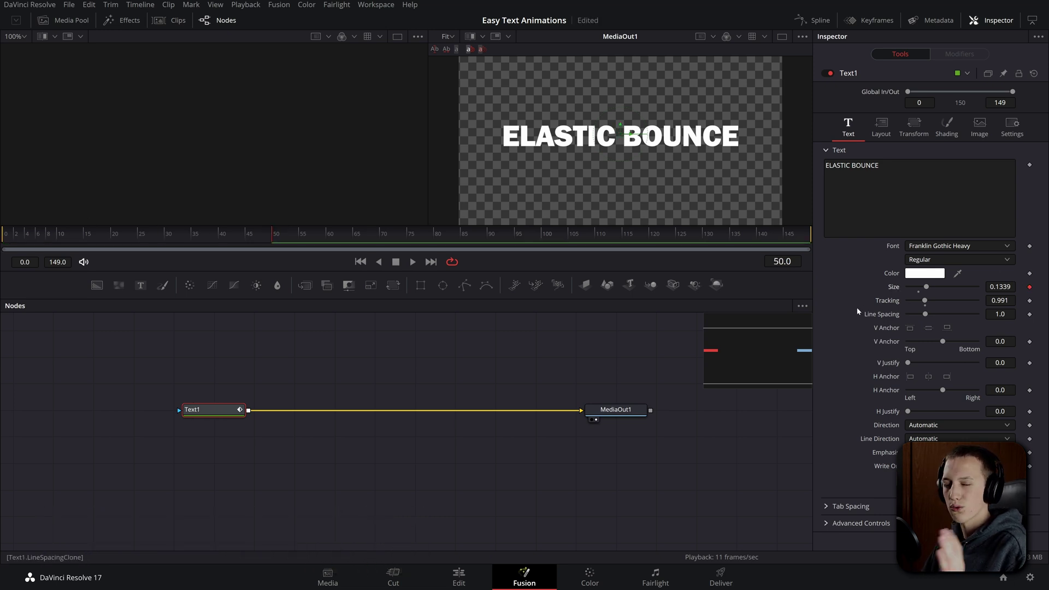
{"action": "key", "text": "Home"}
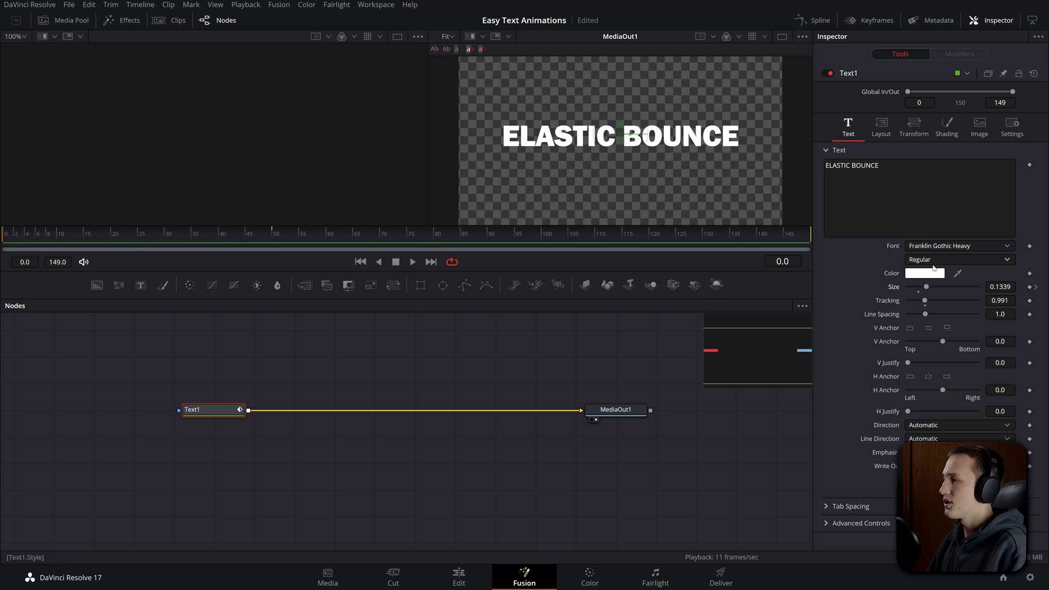
{"action": "left_click_drag", "start_coordinate": [929, 288], "coordinate": [896, 288]}
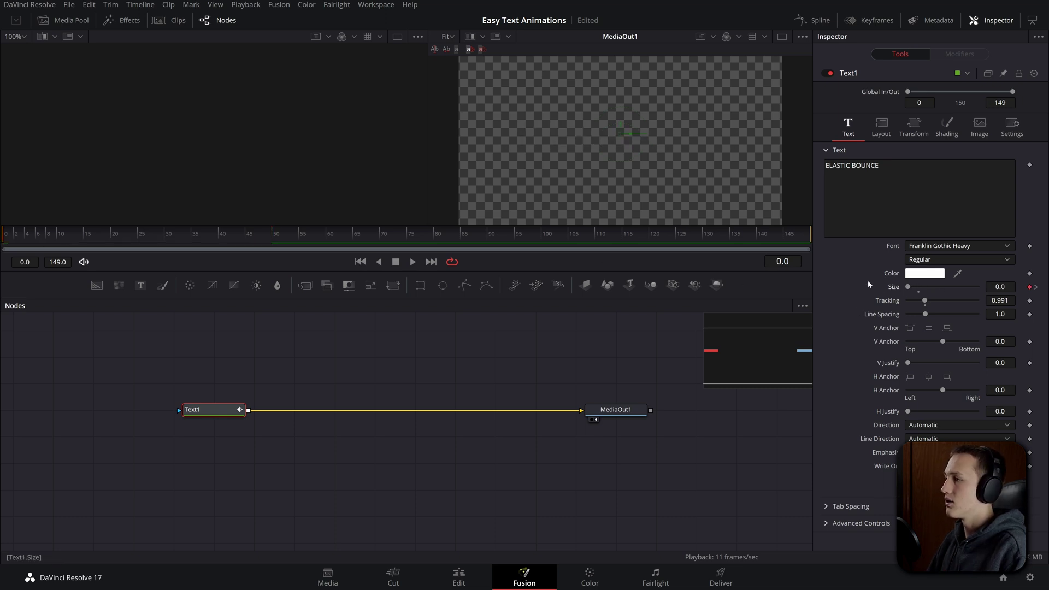
{"action": "key", "text": "space"}
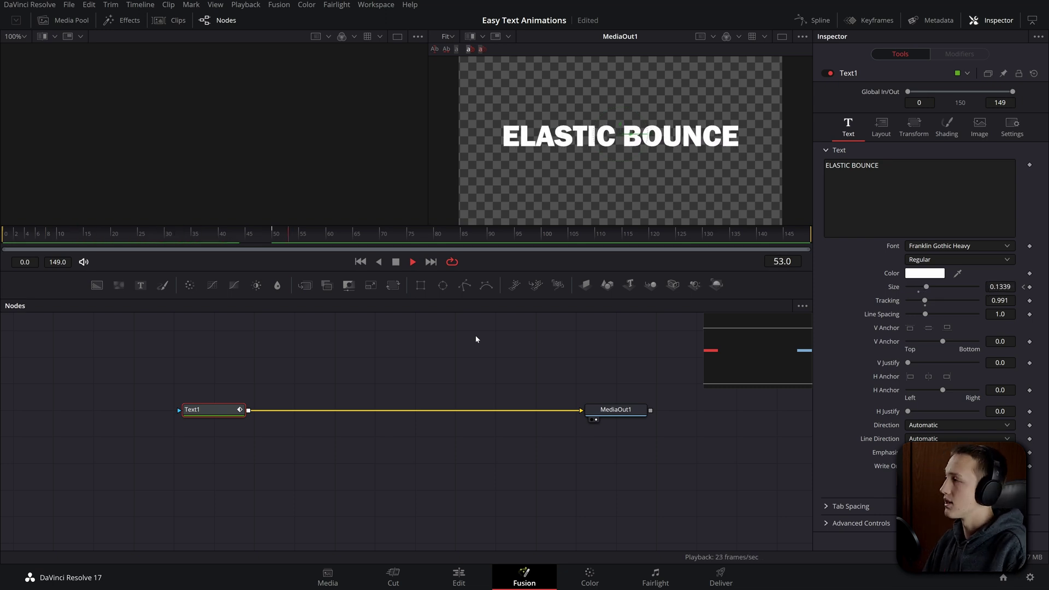
{"action": "key", "text": "space"}
- Display the text's Size animation curve in the spline editor, fitted to the view
{"action": "left_click", "coordinate": [177, 225]}
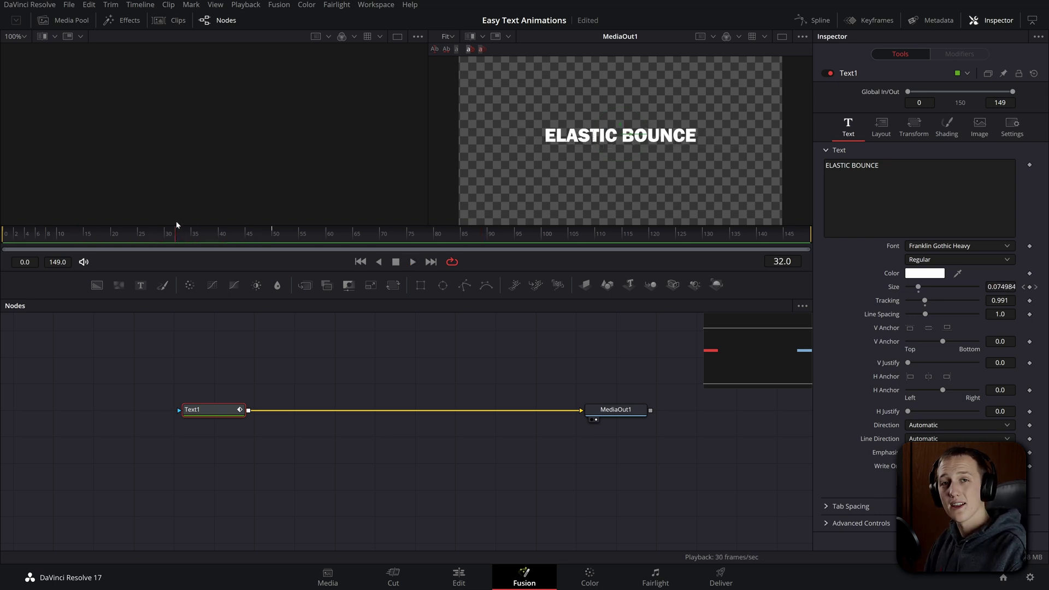
{"action": "left_click", "coordinate": [814, 21]}
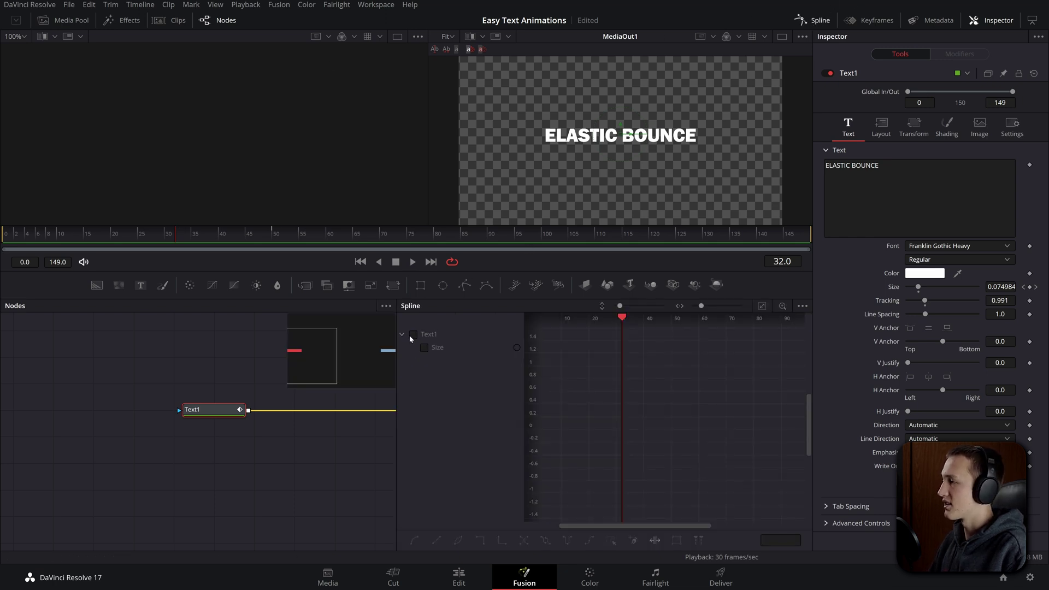
{"action": "key", "text": "ctrl+f"}
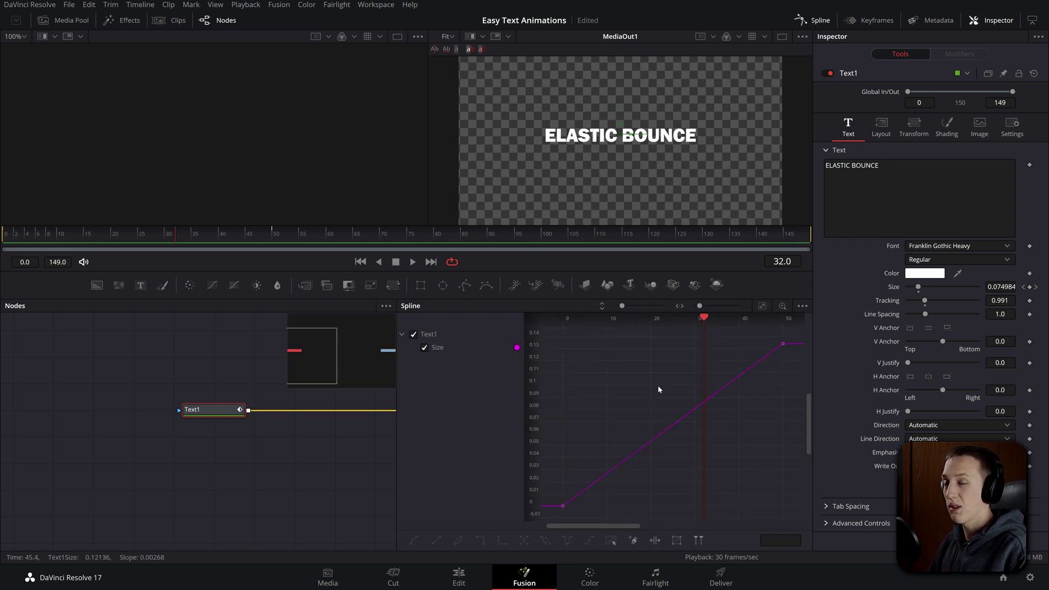
- Add a keyframe at frame 8 on the Size curve, raise it to about 0.167, and play the animation
{"action": "left_click_drag", "start_coordinate": [169, 235], "coordinate": [50, 235]}
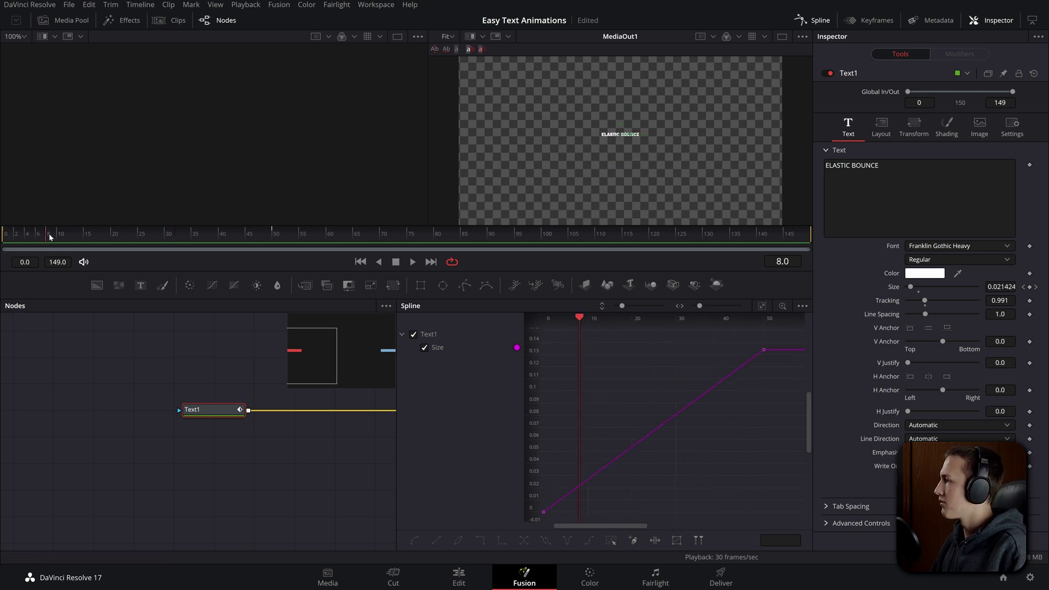
{"action": "left_click", "coordinate": [580, 487]}
{"action": "left_click", "coordinate": [574, 469]}
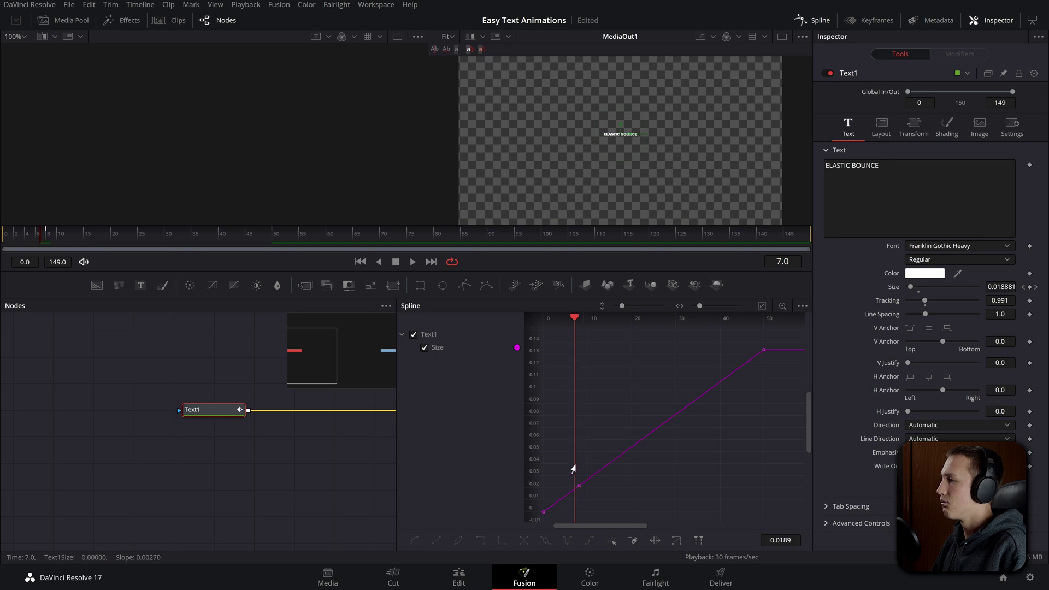
{"action": "left_click_drag", "start_coordinate": [577, 486], "coordinate": [576, 330]}
{"action": "key", "text": "space"}
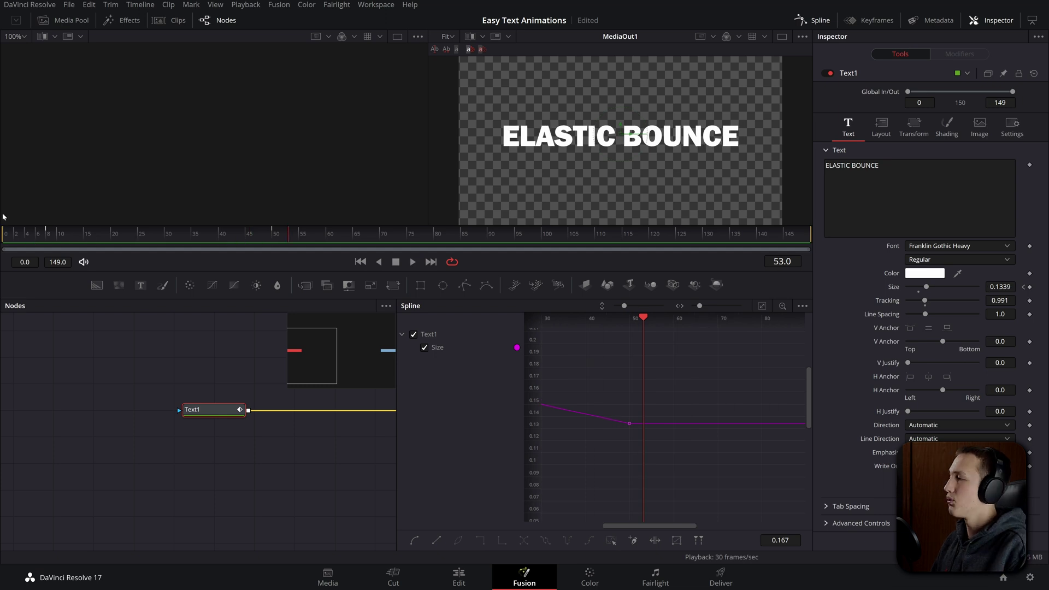
- Add Size keyframes near frames 17, 25, 34, 40 and 46, alternating below and above the final size with shrinking swings, and preview
{"action": "left_click_drag", "start_coordinate": [743, 365], "coordinate": [899, 349]}
{"action": "left_click", "coordinate": [637, 376]}
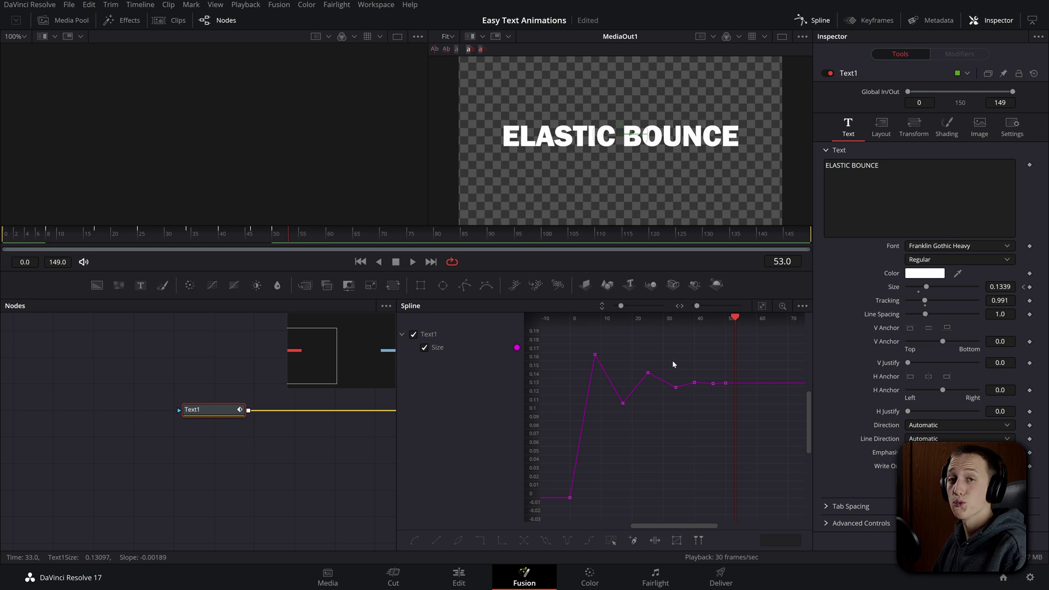
{"action": "key", "text": "space"}
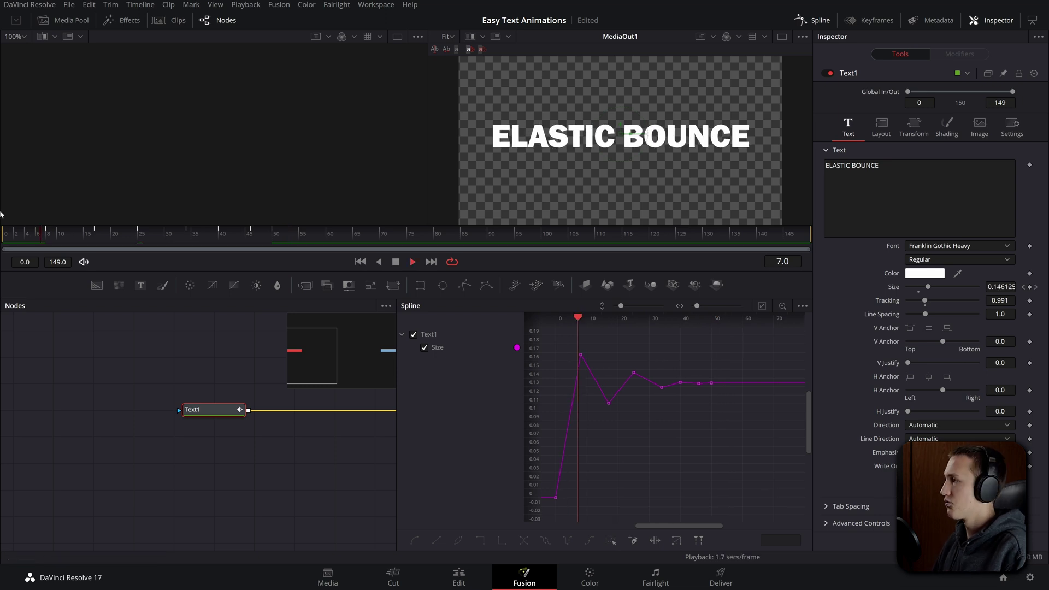
{"action": "key", "text": "space"}
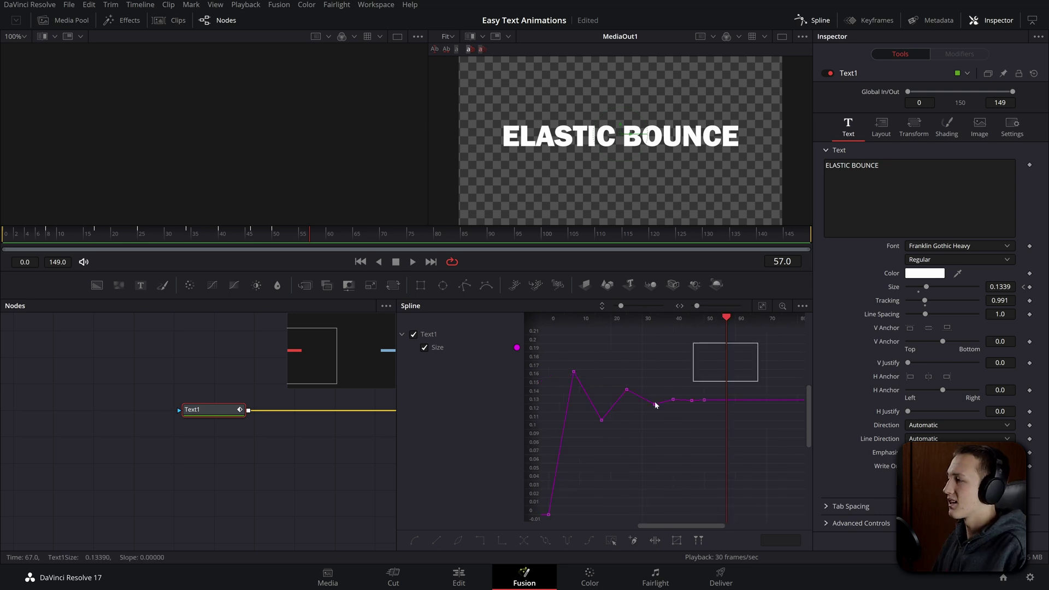
- Select the bounce keyframes on the Size curve, smooth them, and preview the softened motion
{"action": "left_click_drag", "start_coordinate": [656, 405], "coordinate": [513, 521]}
{"action": "left_click_drag", "start_coordinate": [133, 238], "coordinate": [1, 233]}
{"action": "key", "text": "space"}
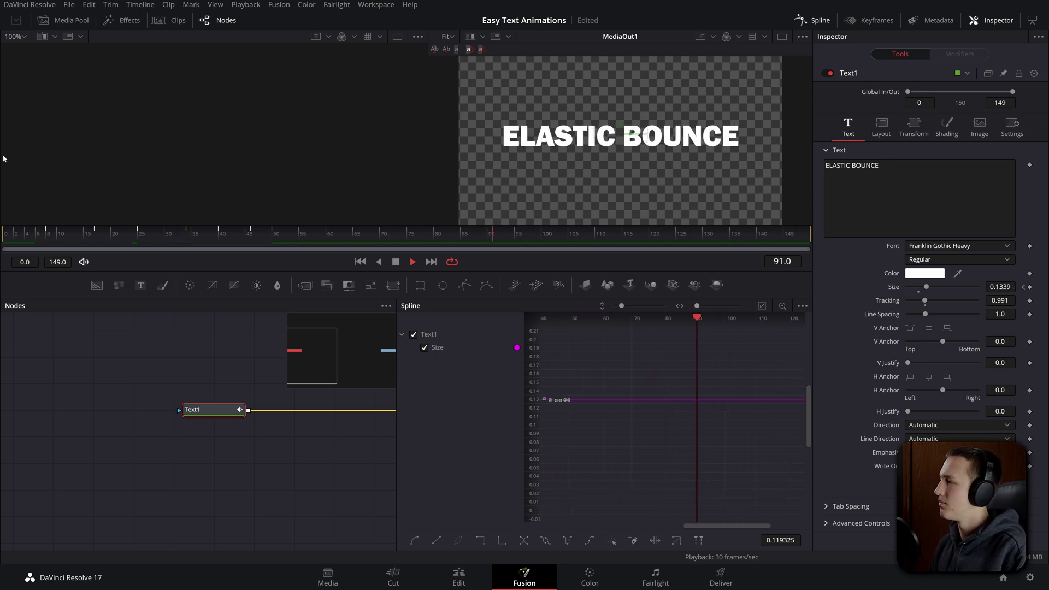
{"action": "key", "text": "space"}
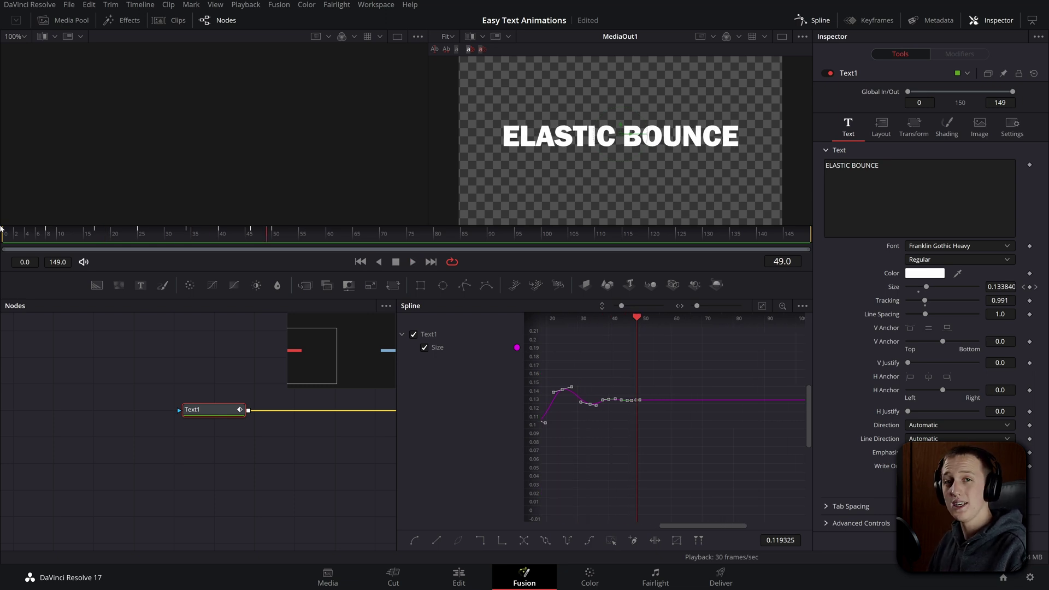
- Enclose the bounce keyframes in a Shape Box, compress them to end near frame 40, and preview the faster bounce
{"action": "left_click_drag", "start_coordinate": [650, 386], "coordinate": [758, 398]}
{"action": "left_click_drag", "start_coordinate": [727, 433], "coordinate": [586, 362]}
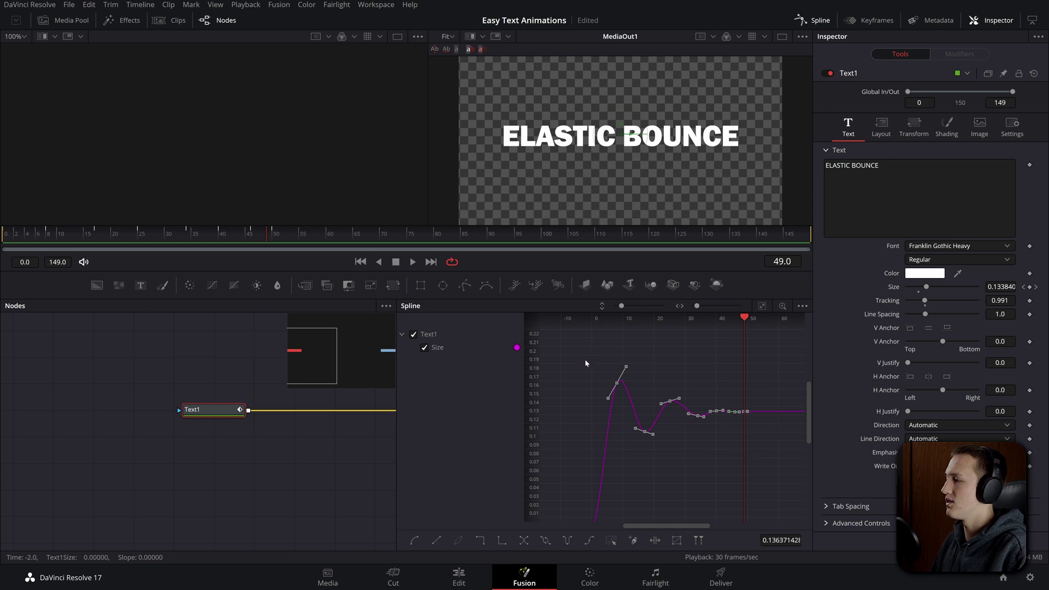
{"action": "left_click", "coordinate": [677, 539]}
{"action": "left_click_drag", "start_coordinate": [747, 407], "coordinate": [720, 399]}
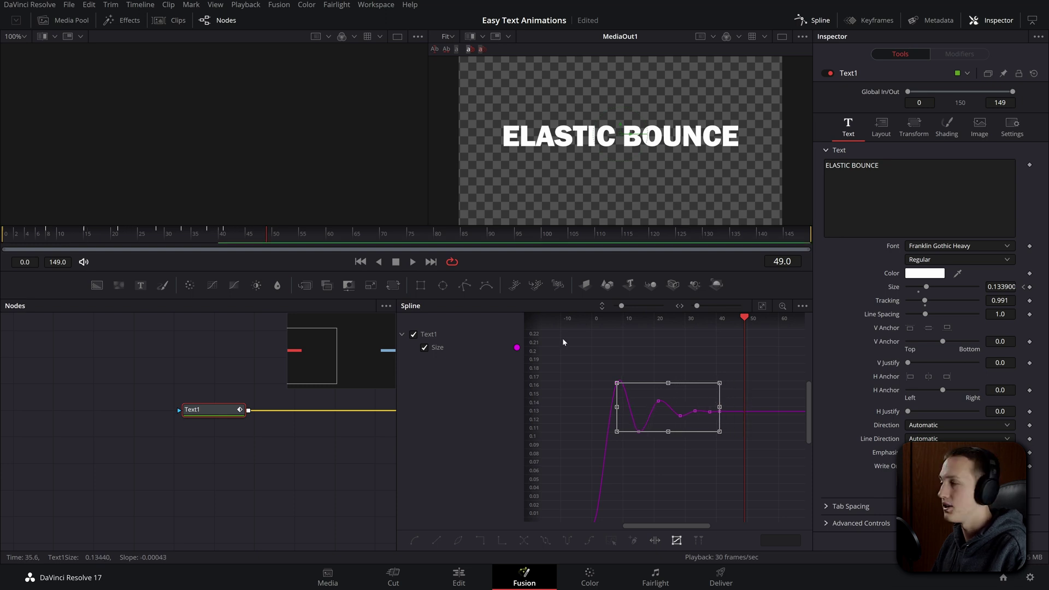
{"action": "key", "text": "space"}
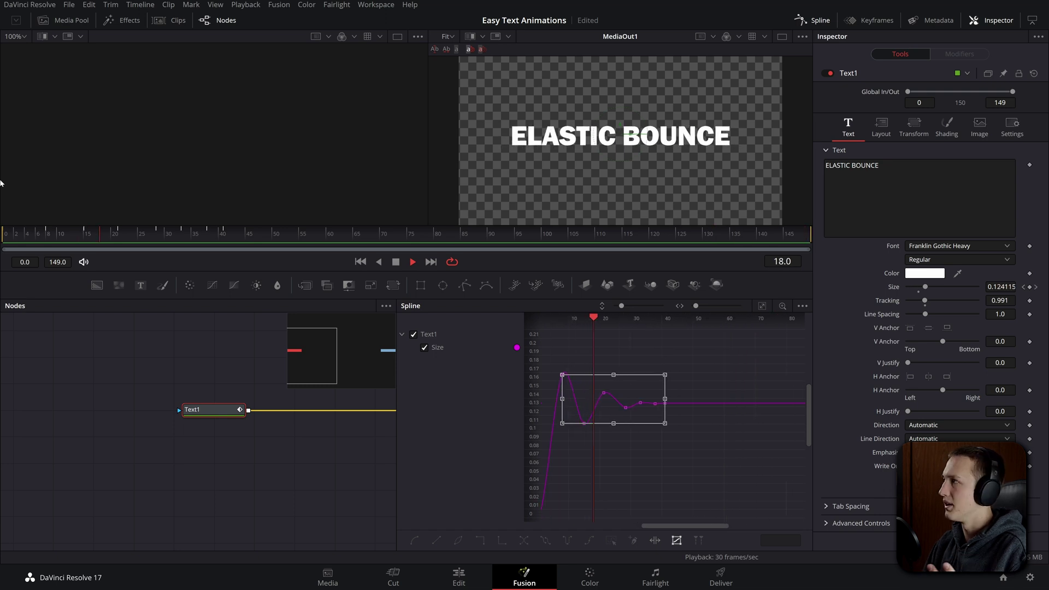
{"action": "left_click_drag", "start_coordinate": [200, 232], "coordinate": [3, 232]}
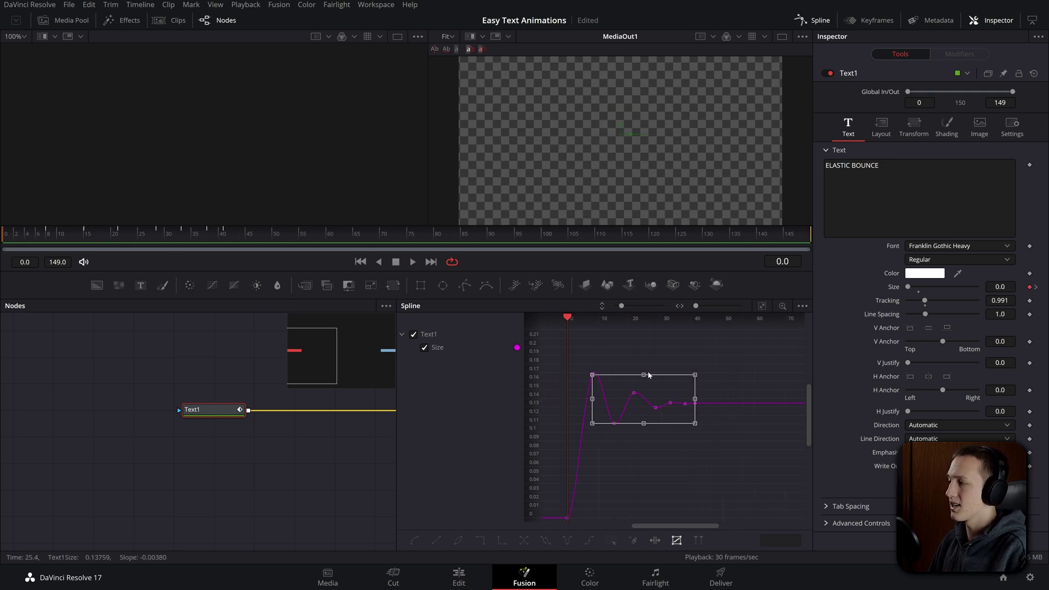
- Try a taller, exaggerated bounce and a much flatter one by resizing the Shape Box vertically
{"action": "left_click_drag", "start_coordinate": [644, 373], "coordinate": [638, 349]}
{"action": "key", "text": "space"}
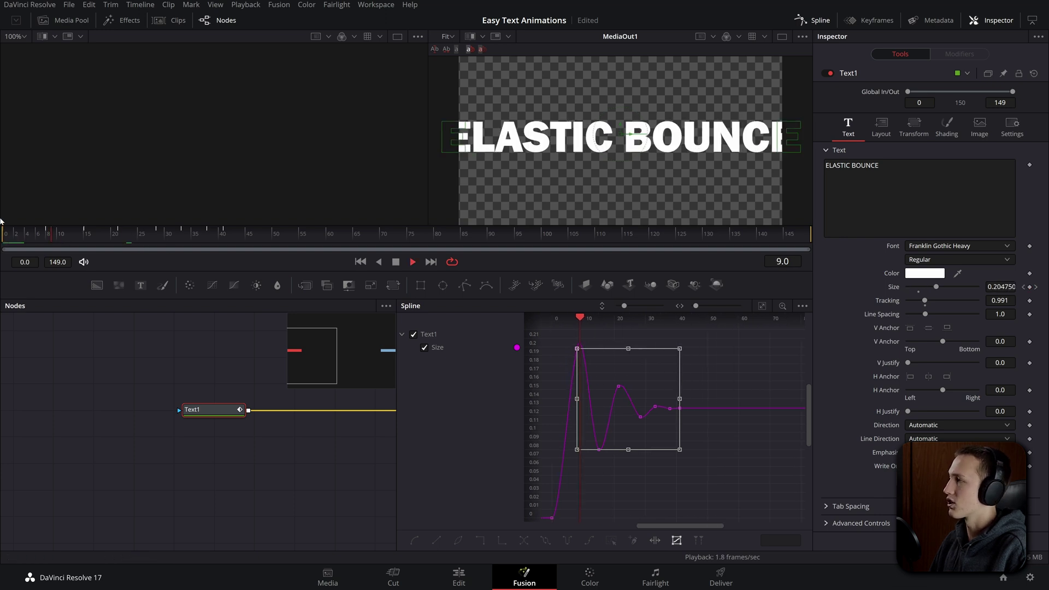
{"action": "left_click_drag", "start_coordinate": [579, 348], "coordinate": [750, 381]}
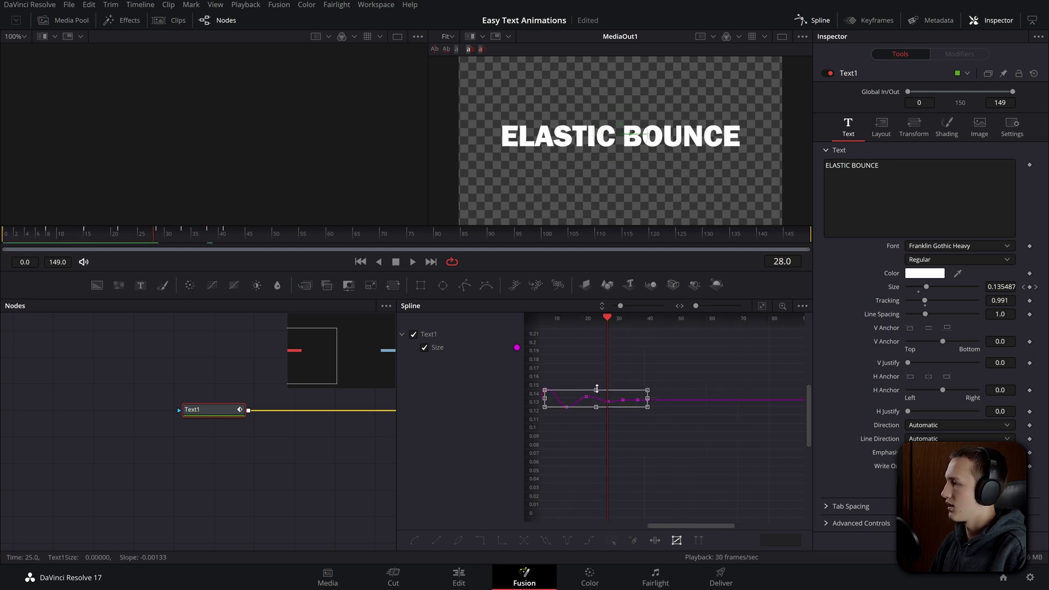
- Stretch the flattened Shape Box so the bounce spans sizes of about 0.105 to 0.165, and preview it
{"action": "left_click_drag", "start_coordinate": [597, 388], "coordinate": [567, 368]}
{"action": "left_click_drag", "start_coordinate": [118, 232], "coordinate": [5, 203]}
{"action": "key", "text": "space"}
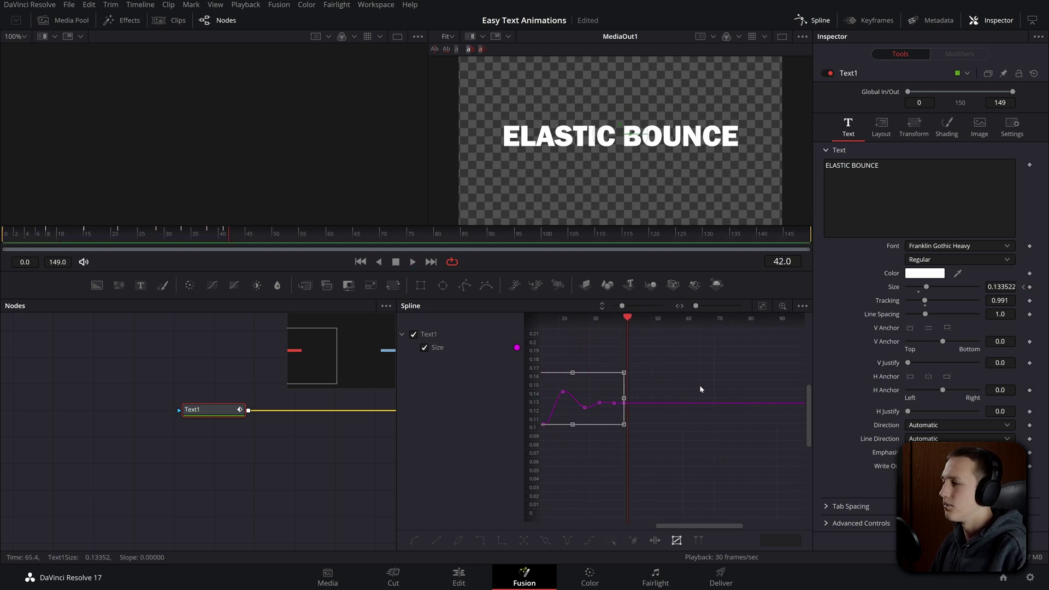
{"action": "left_click_drag", "start_coordinate": [639, 421], "coordinate": [748, 424]}
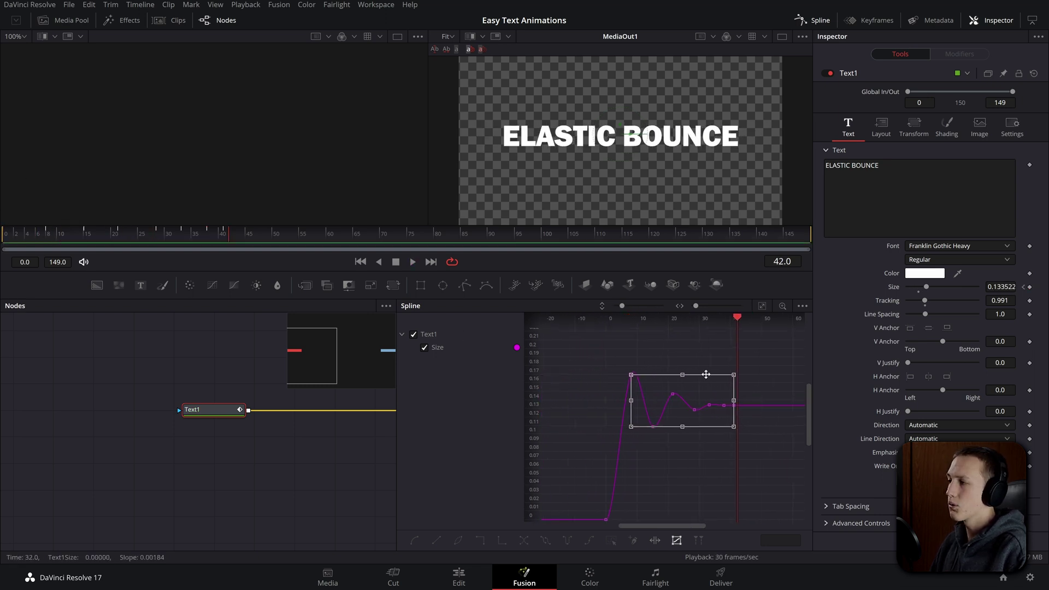
- Move the bounce keyframes about two frames earlier, compress them to end near frame 33, and preview the timing
{"action": "left_click_drag", "start_coordinate": [706, 374], "coordinate": [693, 374]}
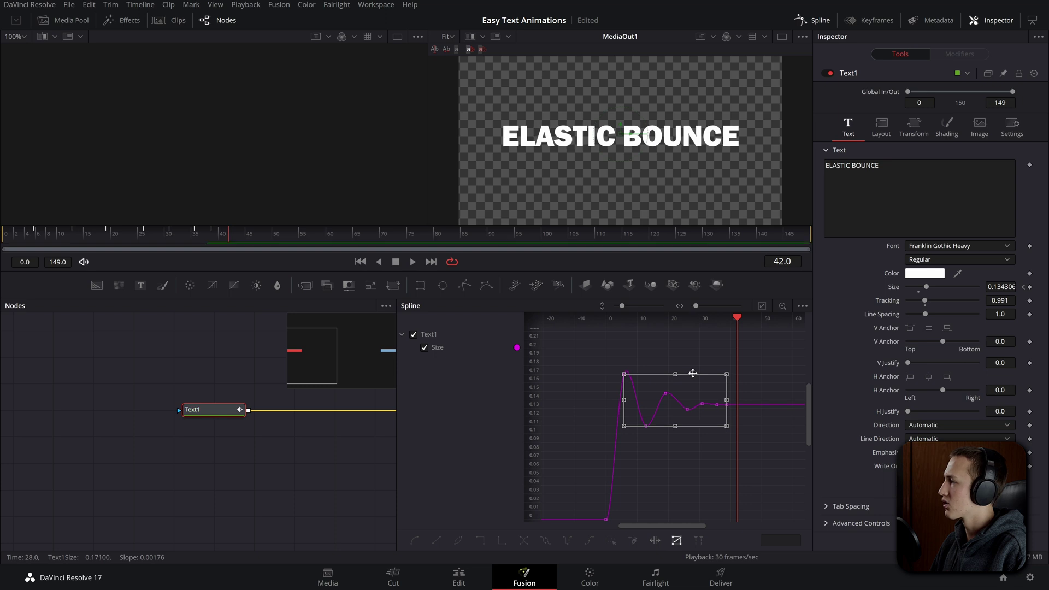
{"action": "left_click_drag", "start_coordinate": [127, 239], "coordinate": [0, 195]}
{"action": "key", "text": "space"}
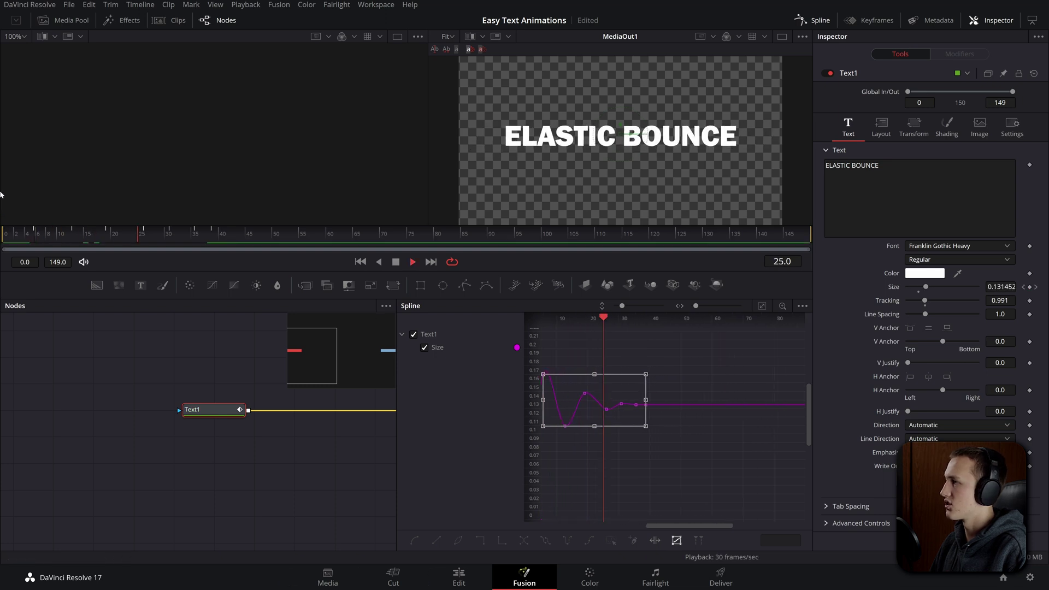
{"action": "left_click_drag", "start_coordinate": [696, 379], "coordinate": [728, 381]}
{"action": "left_click_drag", "start_coordinate": [93, 237], "coordinate": [0, 226]}
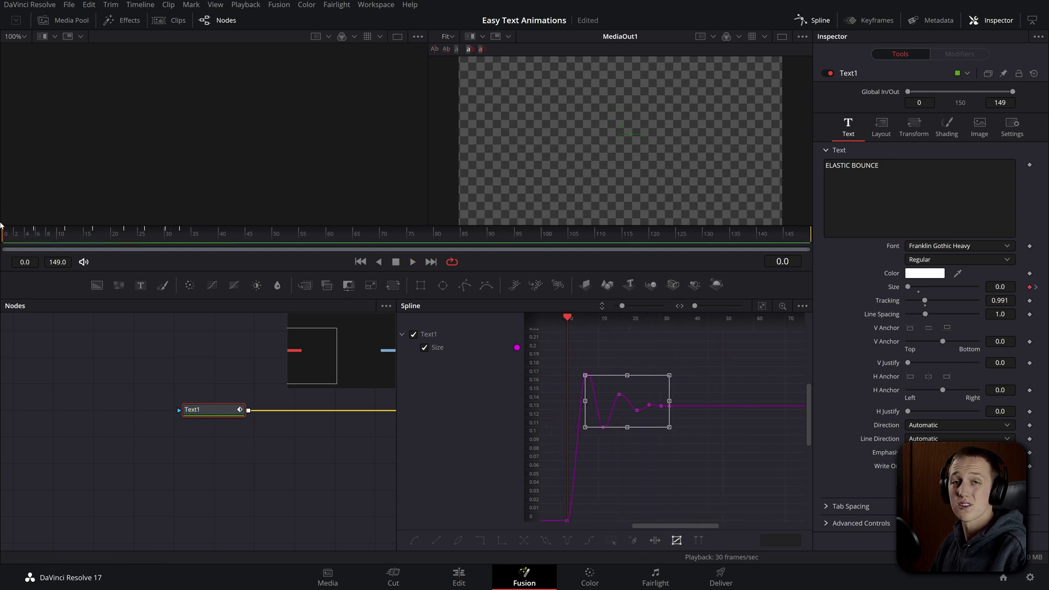
{"action": "key", "text": "space"}
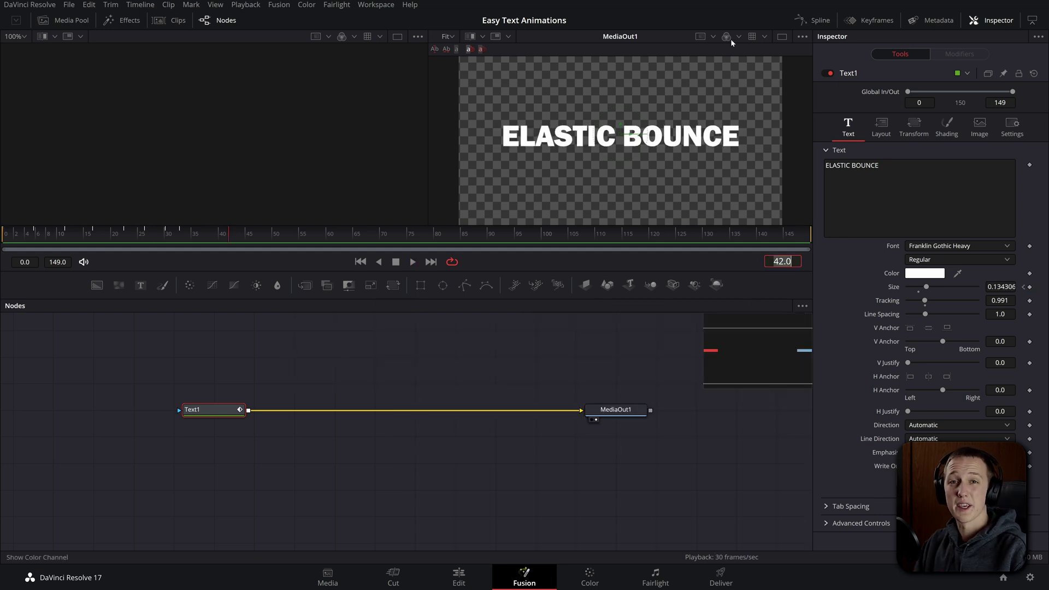
- Enable Motion Blur on the text, raise its quality to 6 or higher, and preview the blurred animation
{"action": "left_click", "coordinate": [1012, 127]}
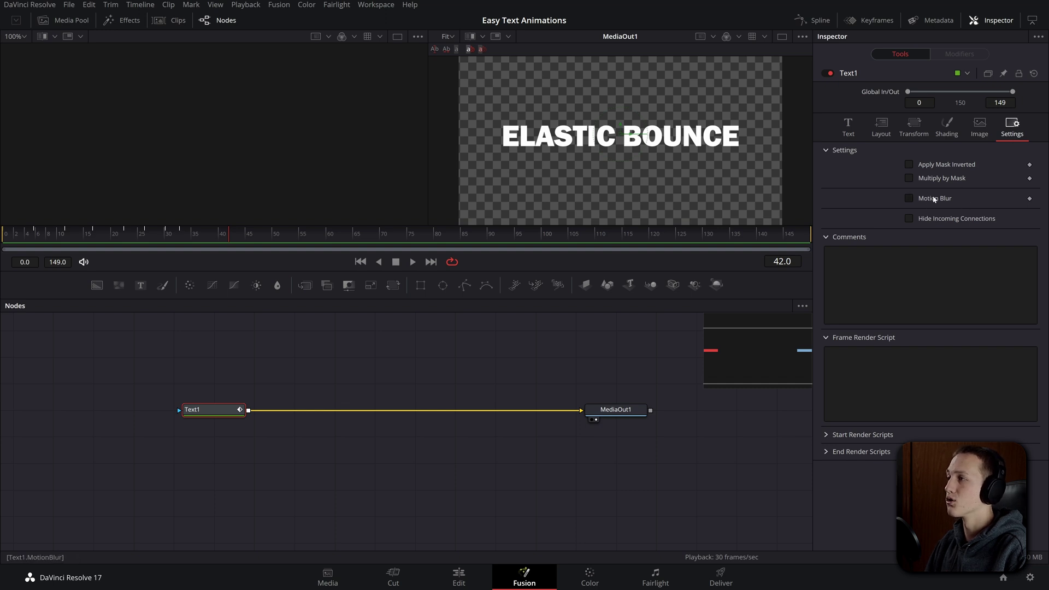
{"action": "left_click", "coordinate": [934, 199]}
{"action": "left_click_drag", "start_coordinate": [962, 212], "coordinate": [949, 212]}
{"action": "key", "text": "space"}
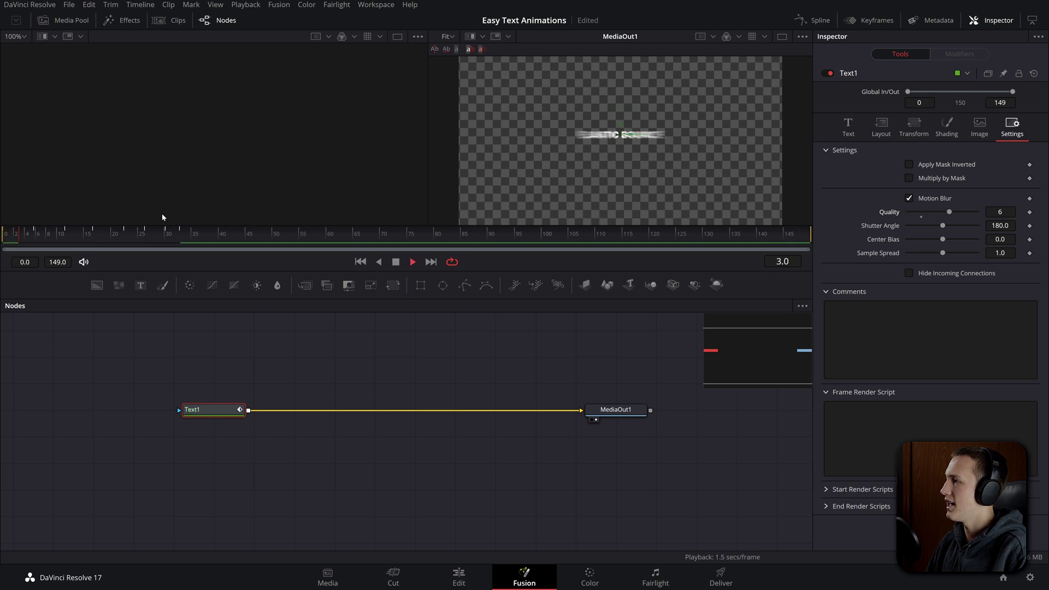
{"action": "left_click_drag", "start_coordinate": [952, 212], "coordinate": [963, 212]}
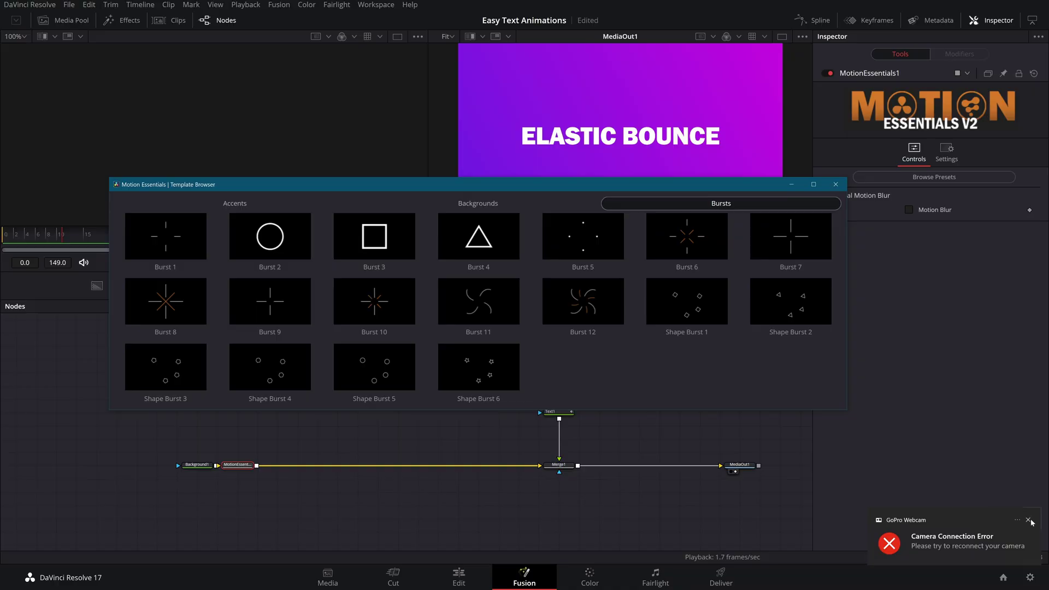
- Insert the Burst 1 preset from Motion Essentials, paste four copies of it, position them around the text, and preview
{"action": "left_click", "coordinate": [166, 237]}
{"action": "left_click_drag", "start_coordinate": [620, 135], "coordinate": [702, 186]}
{"action": "key", "text": "ctrl+v"}
{"action": "key", "text": "ctrl+v"}
{"action": "type", "text": "1"}
{"action": "key", "text": "ctrl+v"}
{"action": "double_click", "coordinate": [1000, 176]}
{"action": "key", "text": "ctrl+v"}
{"action": "left_click_drag", "start_coordinate": [720, 90], "coordinate": [490, 193]}
{"action": "left_click", "coordinate": [160, 379]}
{"action": "key", "text": "space"}
- Edit the uppermost numeric setting on individual burst copies, going through their nodes one after another
{"action": "left_click", "coordinate": [318, 426]}
{"action": "double_click", "coordinate": [1000, 175]}
{"action": "left_click", "coordinate": [398, 425]}
{"action": "double_click", "coordinate": [1000, 176]}
{"action": "left_click", "coordinate": [438, 425]}
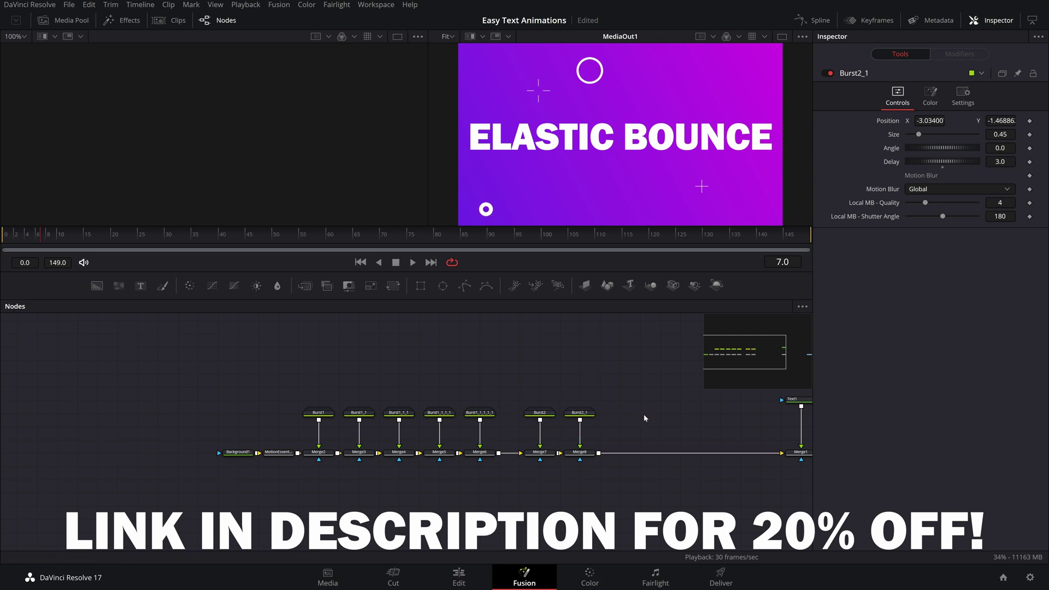
- Paste two more element copies into the node graph and select the added nodes
{"action": "key", "text": "ctrl+v"}
{"action": "key", "text": "ctrl+v"}
{"action": "left_click", "coordinate": [590, 414]}
{"action": "left_click", "coordinate": [540, 414]}
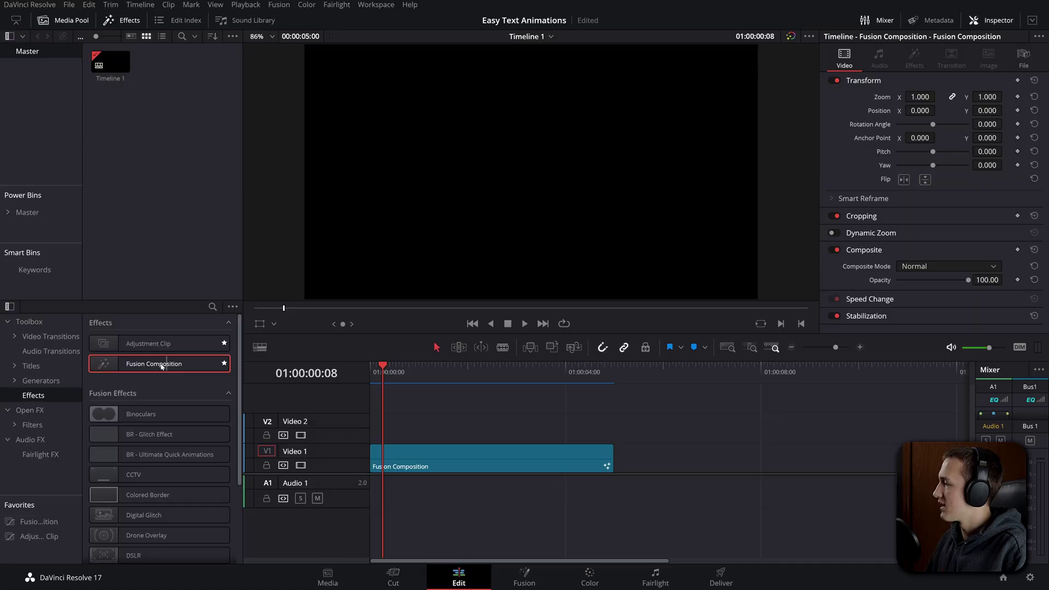
- Place a second Fusion Composition after the first one on the timeline and open it for editing in Fusion
{"action": "left_click_drag", "start_coordinate": [159, 364], "coordinate": [621, 475]}
{"action": "left_click", "coordinate": [674, 373]}
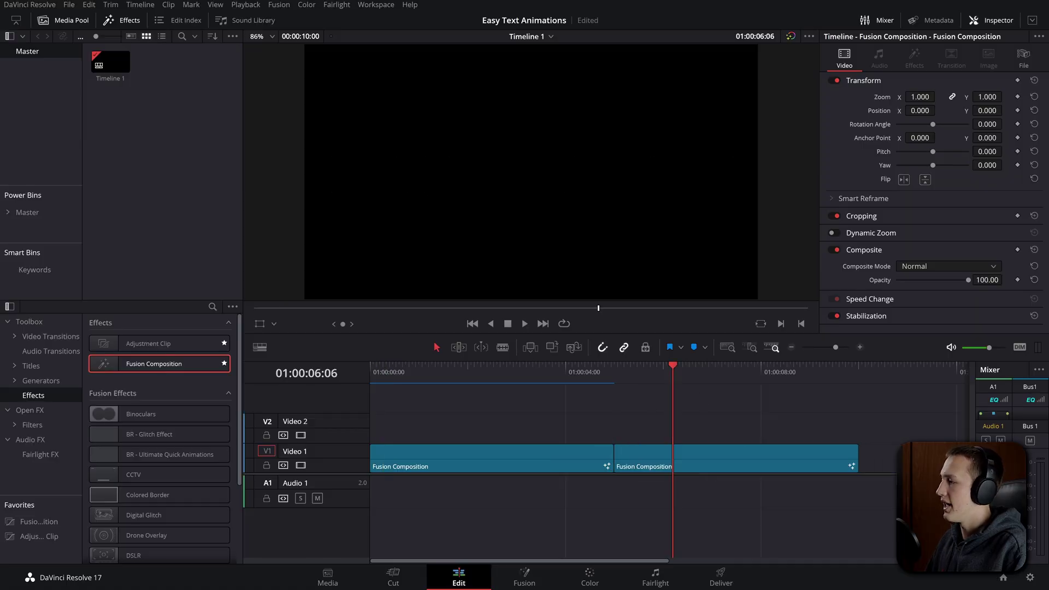
{"action": "left_click", "coordinate": [514, 584]}
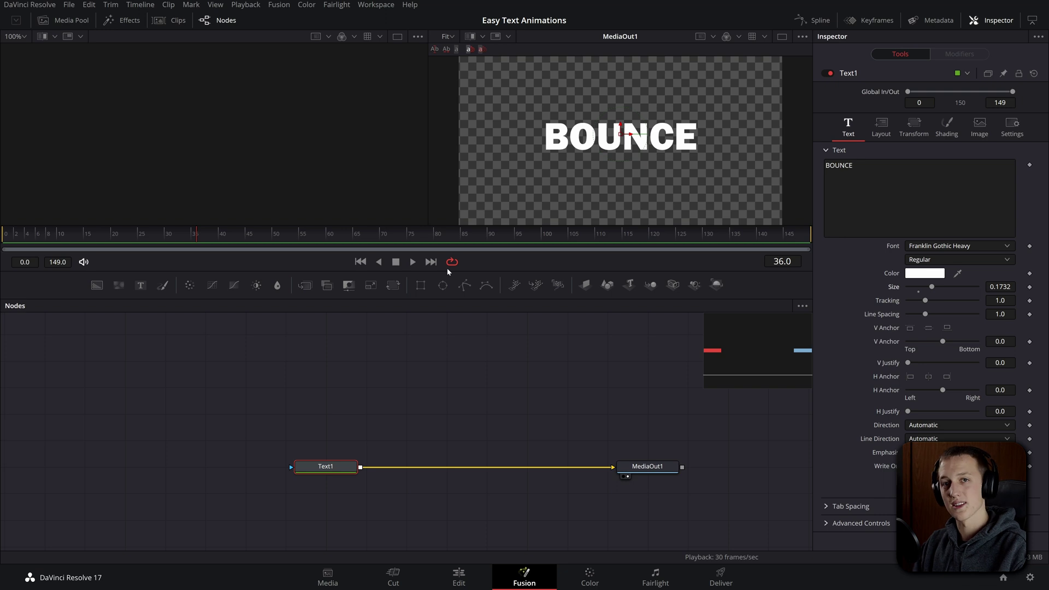
{"action": "left_click_drag", "start_coordinate": [448, 271], "coordinate": [448, 280]}
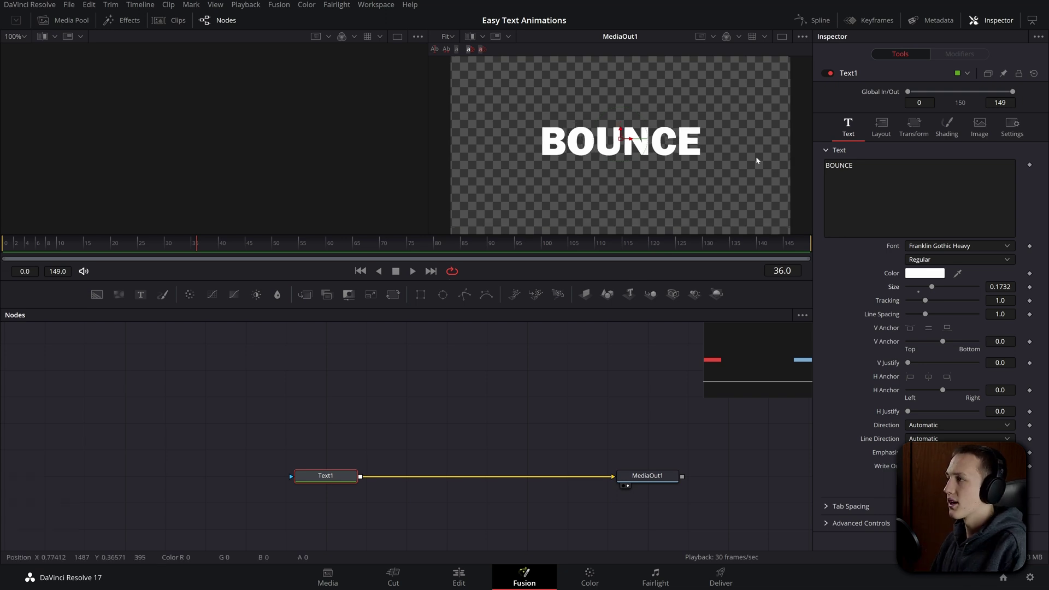
- Lower the BOUNCE text's layout Center to Y 0.084826 so the letters rest on the frame's lower edge
{"action": "left_click", "coordinate": [873, 130]}
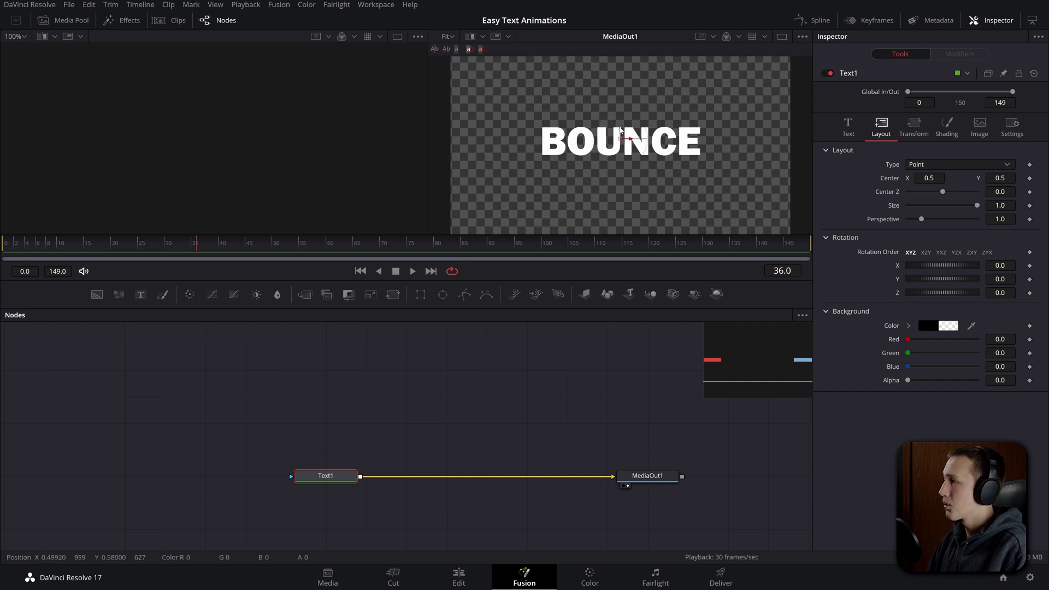
{"action": "left_click_drag", "start_coordinate": [621, 129], "coordinate": [615, 160]}
{"action": "scroll", "coordinate": [709, 202], "scroll_direction": "up", "scroll_amount": 5}
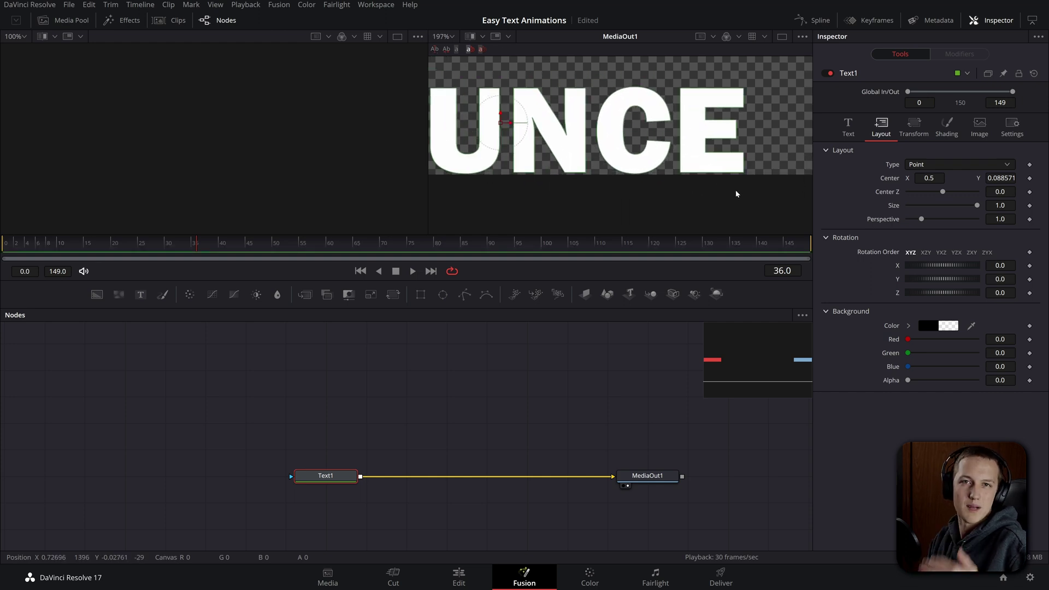
{"action": "scroll", "coordinate": [458, 125], "scroll_direction": "up", "scroll_amount": 2}
{"action": "left_click_drag", "start_coordinate": [545, 111], "coordinate": [544, 116]}
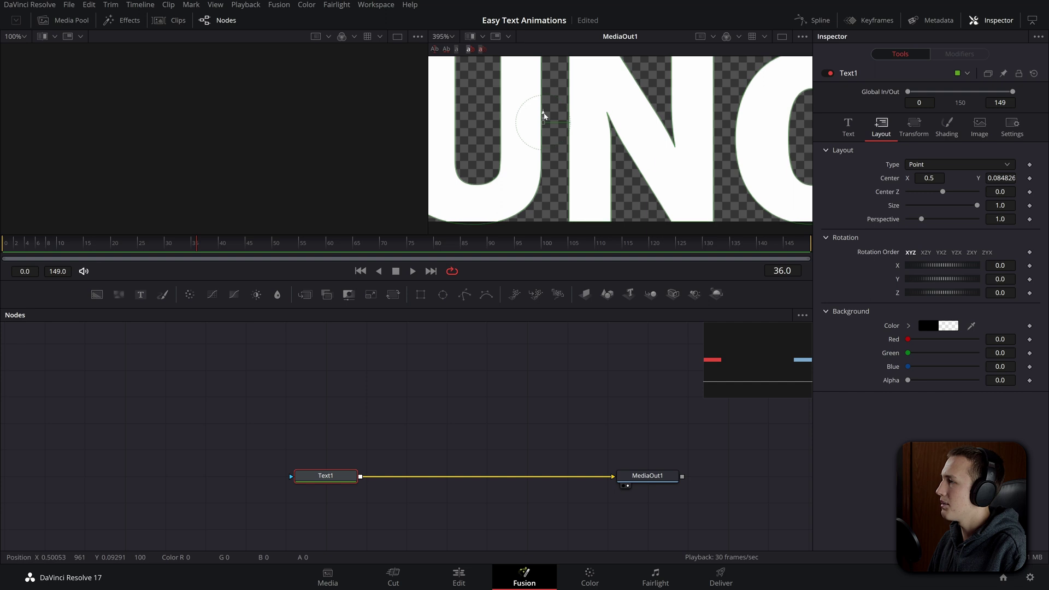
{"action": "scroll", "coordinate": [672, 202], "scroll_direction": "down", "scroll_amount": 3}
{"action": "scroll", "coordinate": [672, 203], "scroll_direction": "down", "scroll_amount": 4}
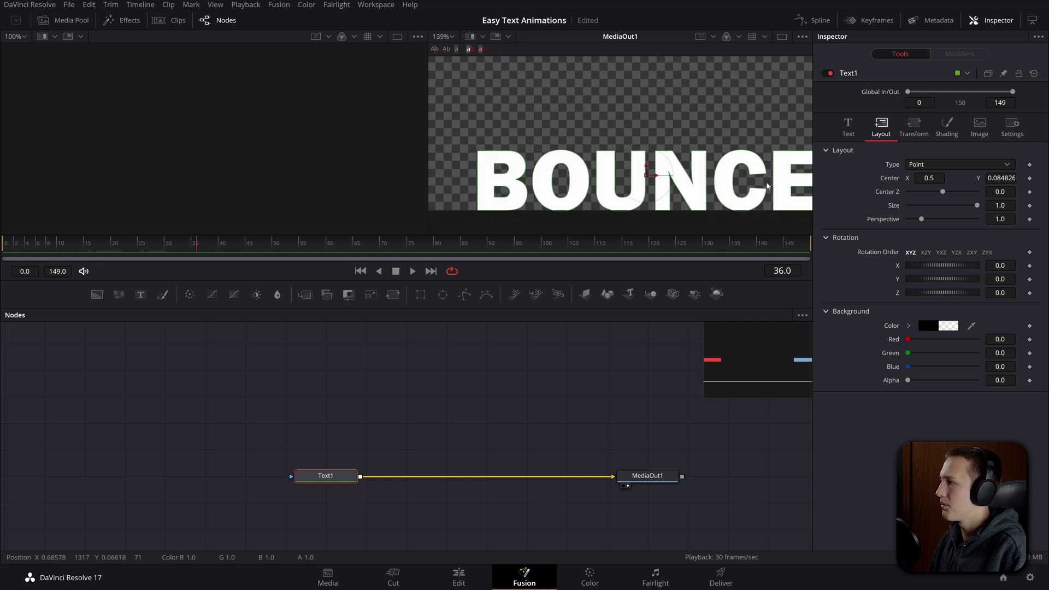
- Keyframe the text's Center at frame 60 and return to frame 0
{"action": "left_click", "coordinate": [239, 243]}
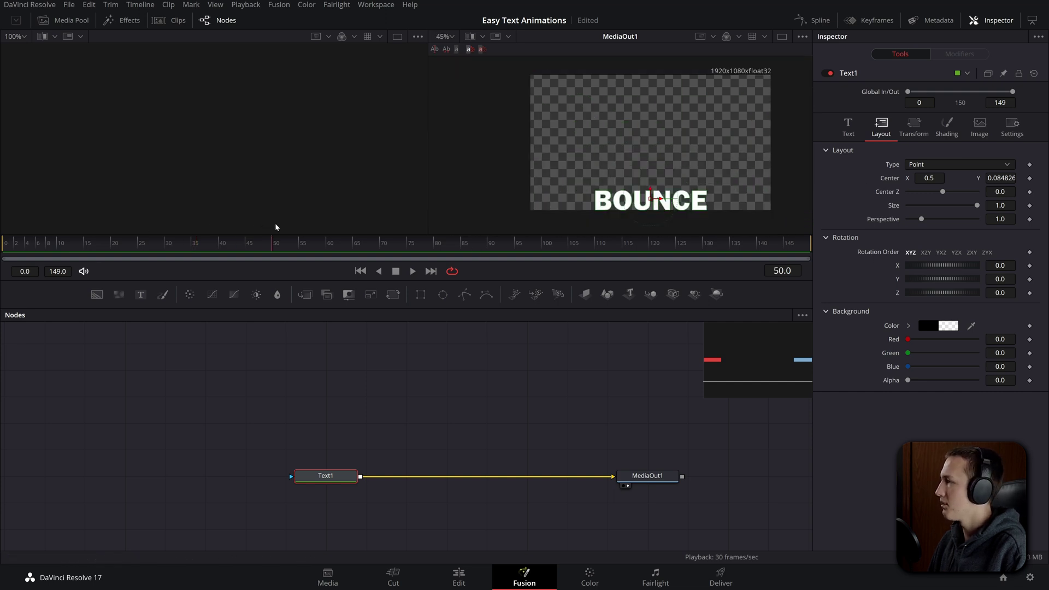
{"action": "left_click", "coordinate": [1030, 179]}
{"action": "left_click_drag", "start_coordinate": [175, 248], "coordinate": [2, 244]}
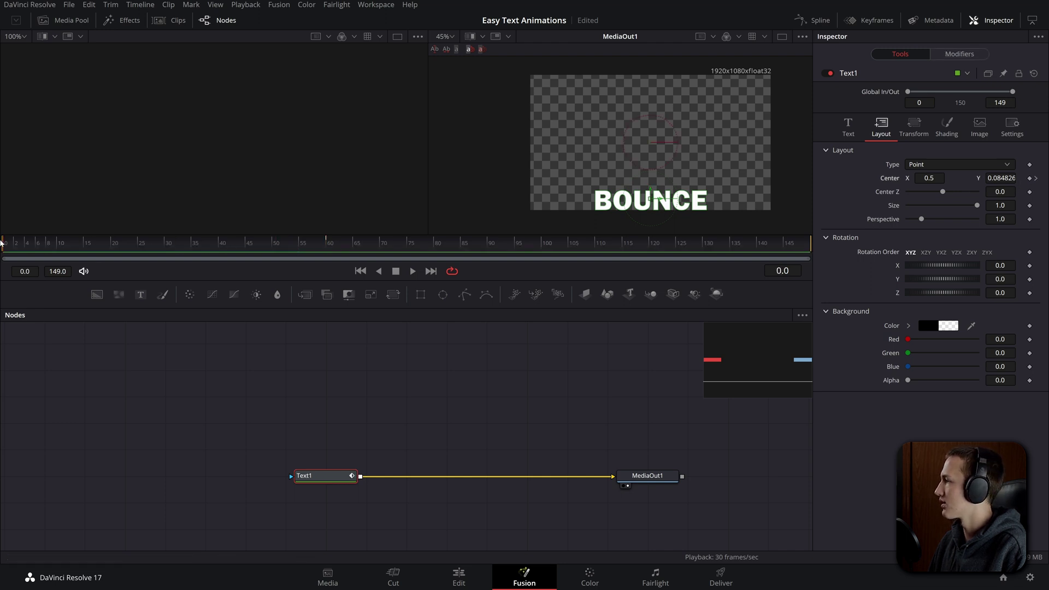
- At frame 0, move the text straight up until it is completely above the frame, and preview the drop
{"action": "scroll", "coordinate": [617, 181], "scroll_direction": "down", "scroll_amount": 1}
{"action": "scroll", "coordinate": [637, 186], "scroll_direction": "up", "scroll_amount": 1}
{"action": "left_click_drag", "start_coordinate": [644, 186], "coordinate": [638, 79]}
{"action": "key", "text": "space"}
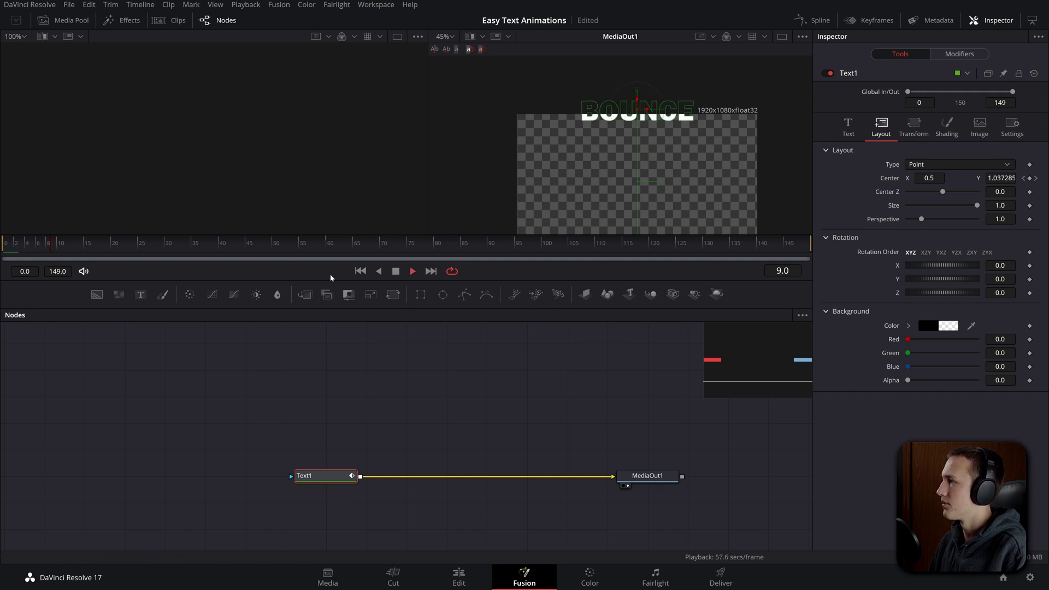
{"action": "scroll", "coordinate": [667, 132], "scroll_direction": "down", "scroll_amount": 1}
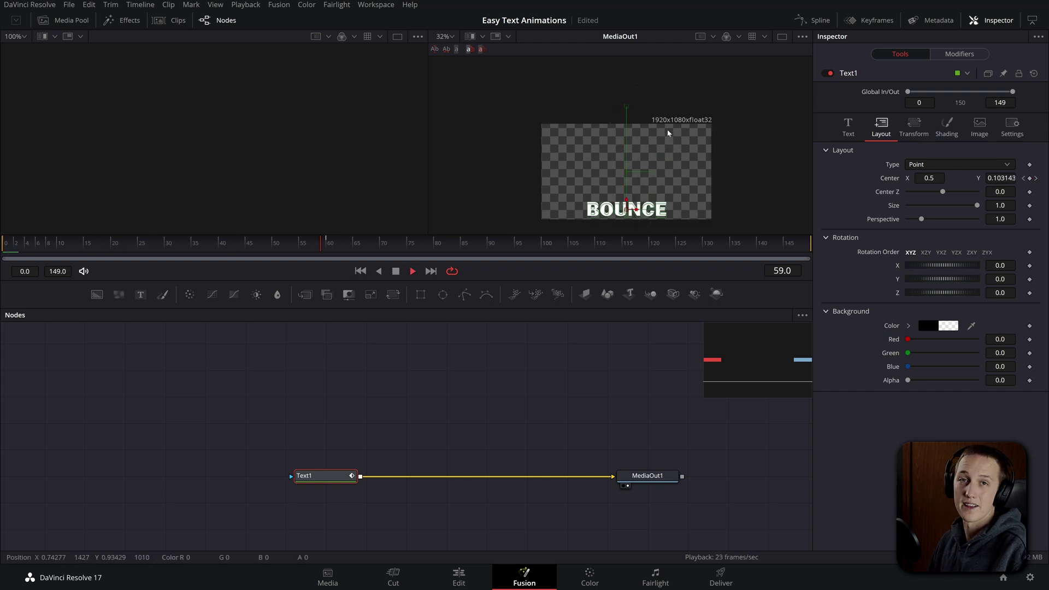
{"action": "key", "text": "space"}
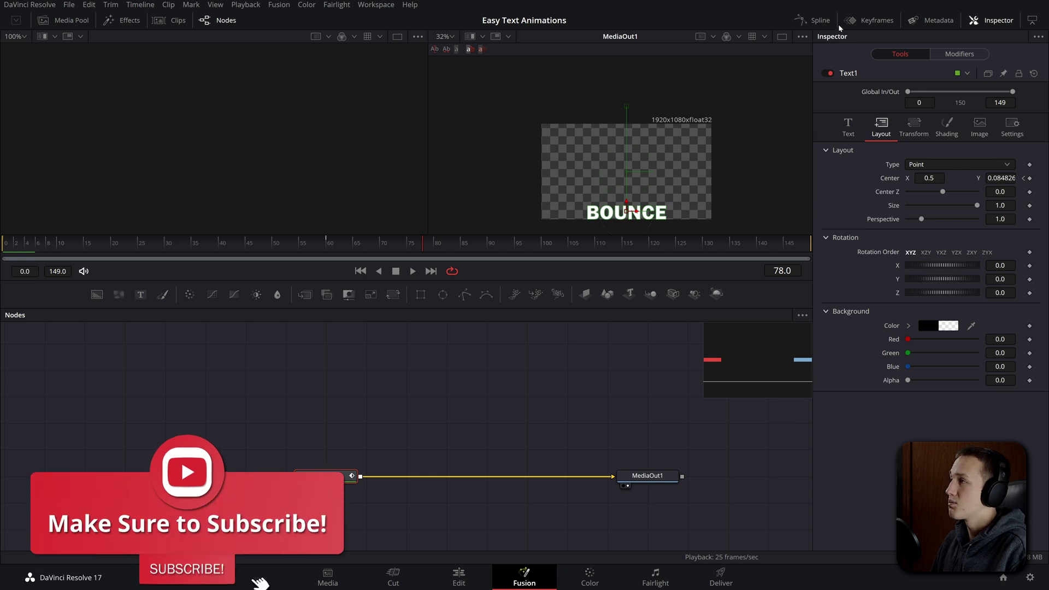
- Show the Center displacement curve in the spline editor, fit it, move its end keyframe to about frame 10, and play the faster drop
{"action": "left_click", "coordinate": [814, 20]}
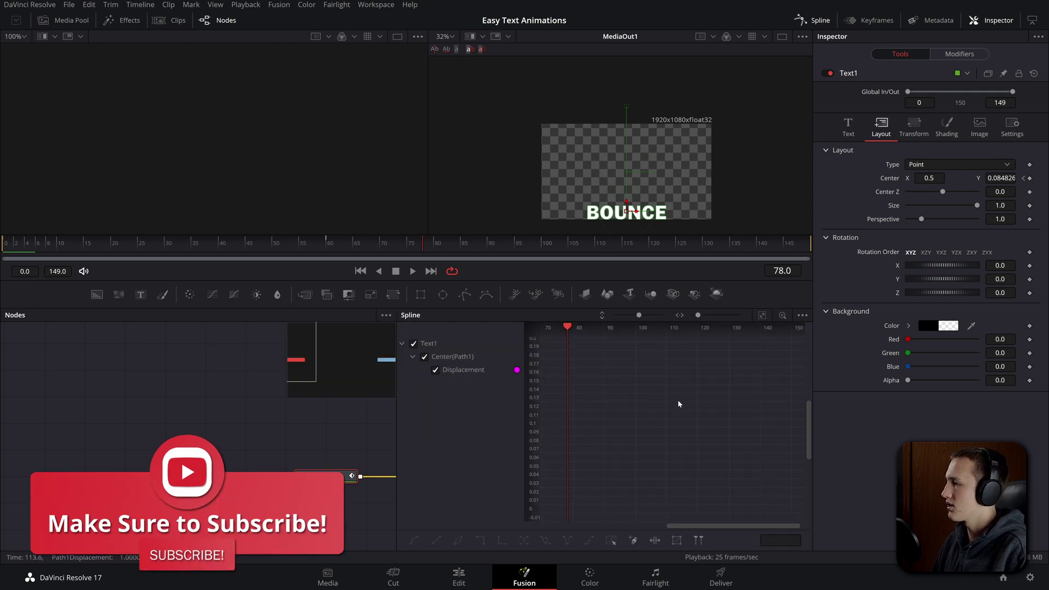
{"action": "key", "text": "ctrl+f"}
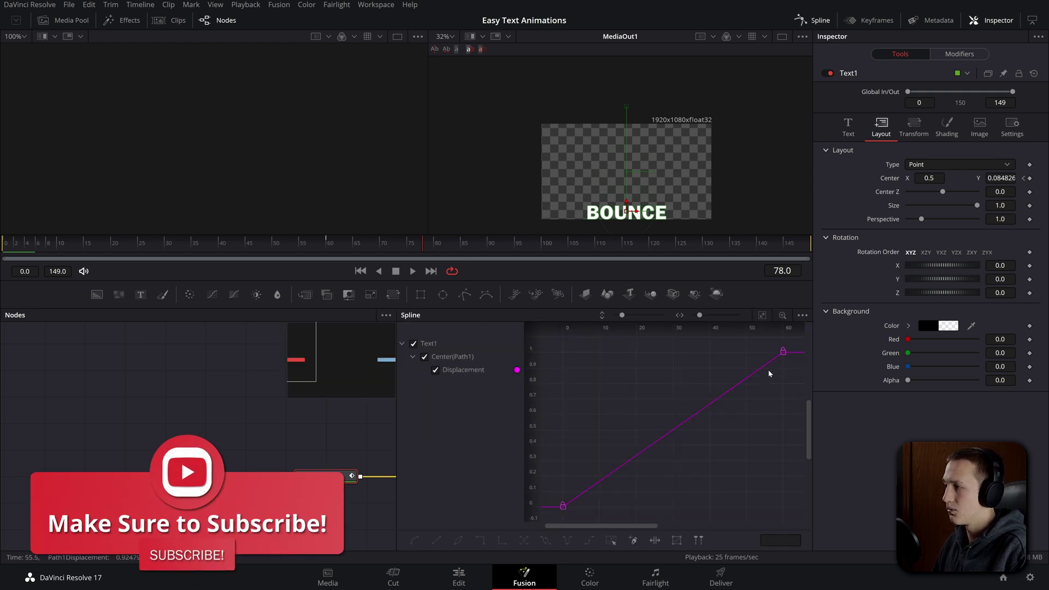
{"action": "left_click_drag", "start_coordinate": [783, 352], "coordinate": [596, 359]}
{"action": "key", "text": "space"}
- Add displacement keyframes of 1.0 at frame 25 and about 0.73 at frame 18 to form the first bounce, and preview
{"action": "left_click_drag", "start_coordinate": [22, 243], "coordinate": [139, 248]}
{"action": "left_click", "coordinate": [3, 242]}
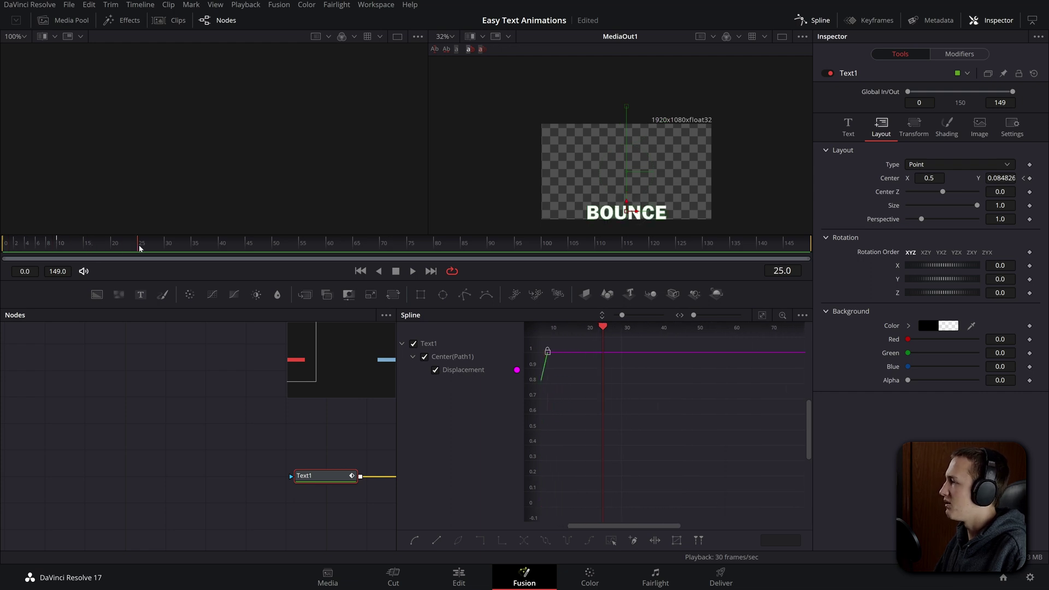
{"action": "left_click", "coordinate": [603, 353]}
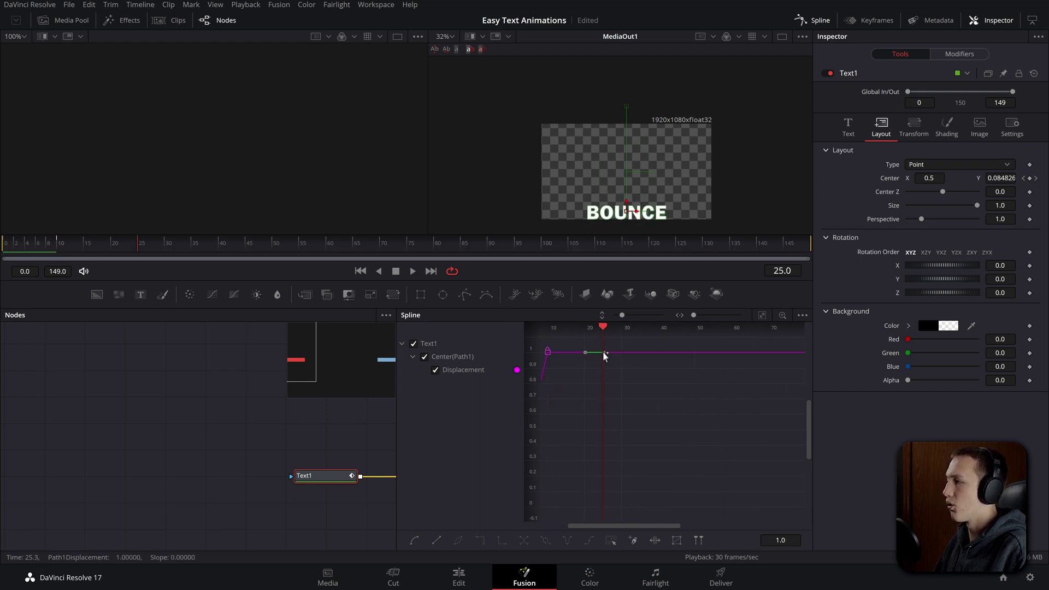
{"action": "left_click_drag", "start_coordinate": [574, 352], "coordinate": [574, 400]}
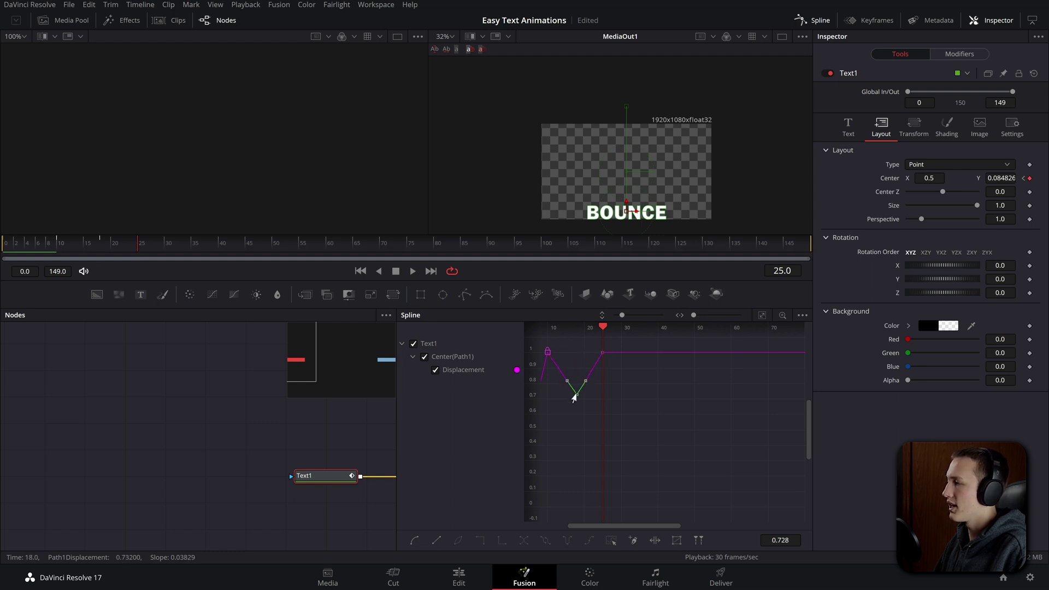
{"action": "left_click", "coordinate": [2, 244]}
{"action": "key", "text": "space"}
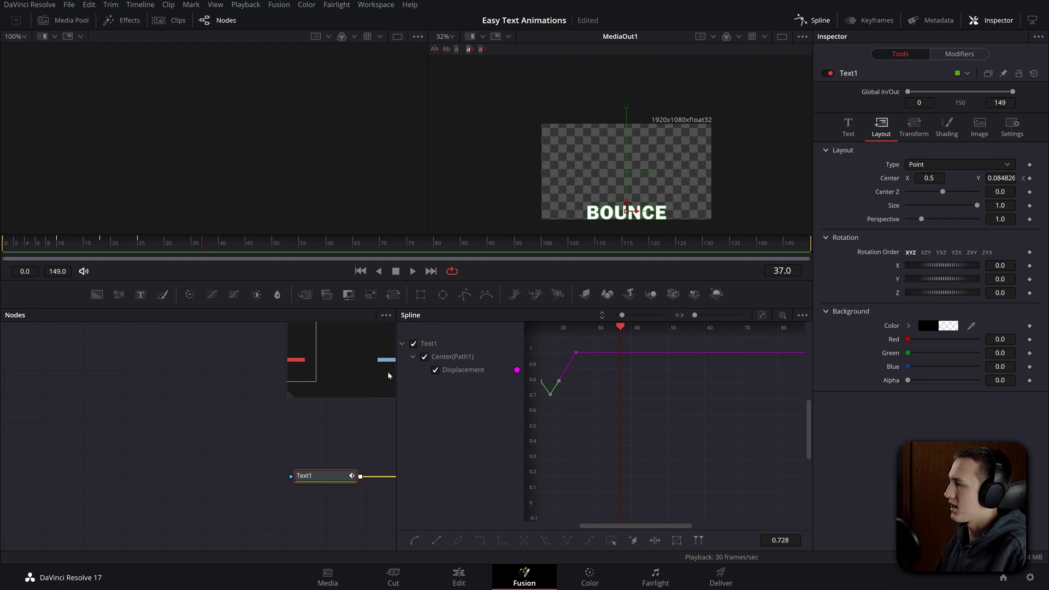
- Add three progressively smaller bounces to the displacement curve, the last dipping to 0.98, deepen the first dip to about 0.5, and preview
{"action": "left_click", "coordinate": [617, 343]}
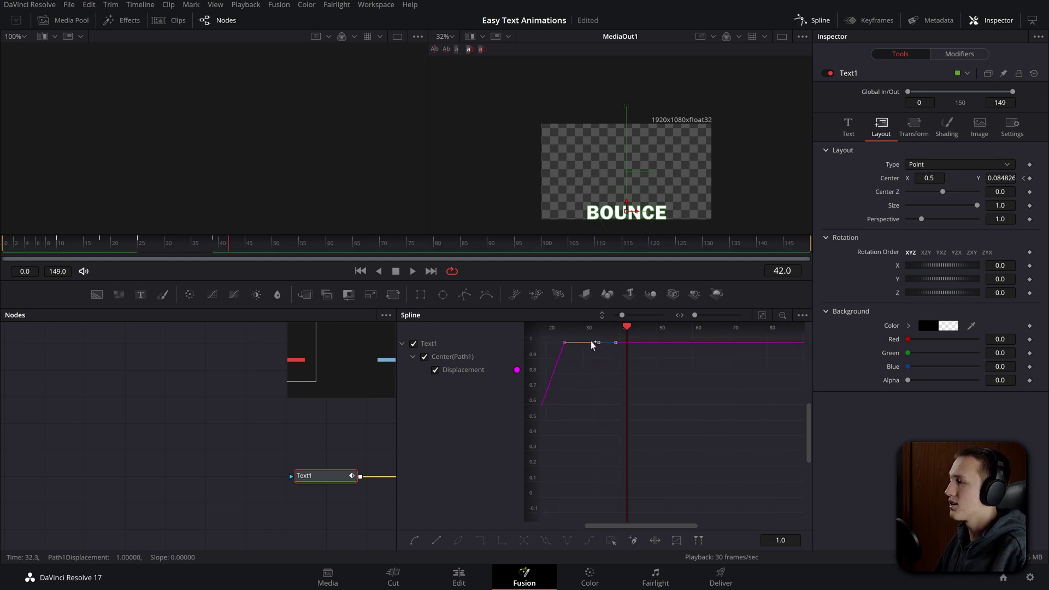
{"action": "left_click_drag", "start_coordinate": [588, 363], "coordinate": [669, 370]}
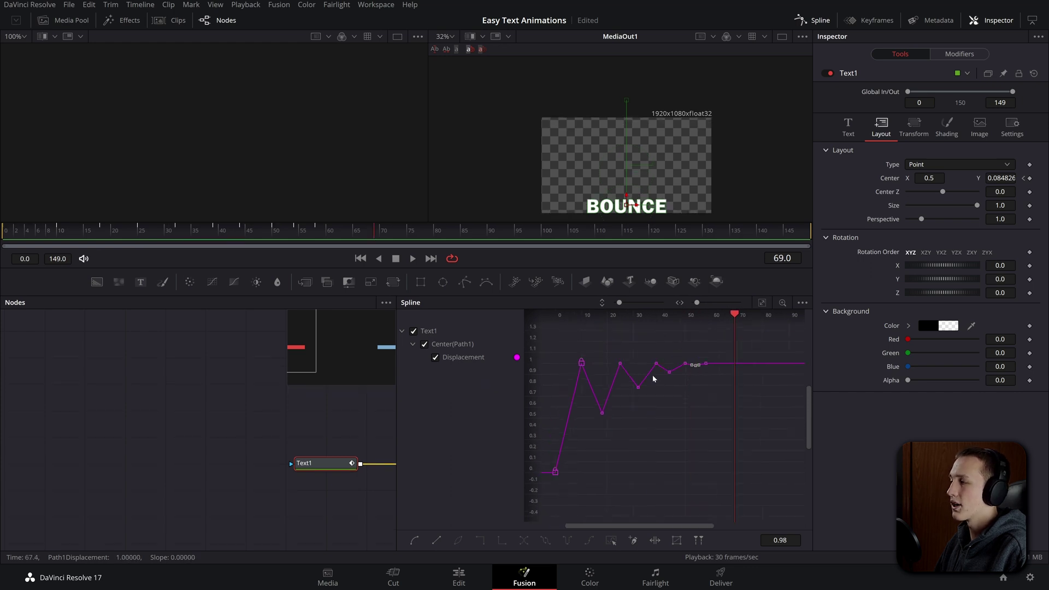
{"action": "left_click_drag", "start_coordinate": [162, 231], "coordinate": [8, 191]}
{"action": "key", "text": "space"}
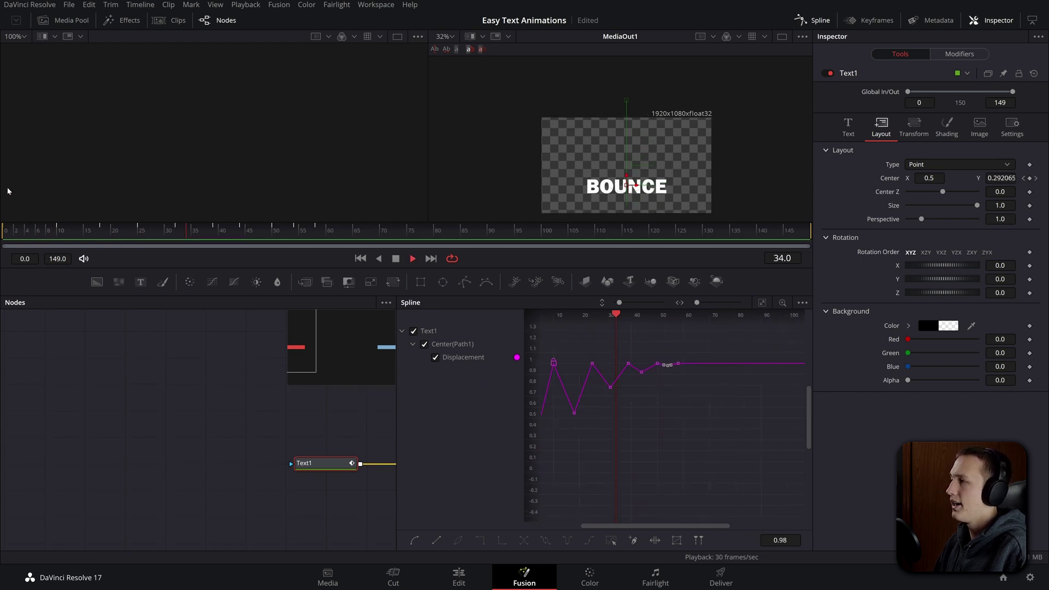
{"action": "key", "text": "space"}
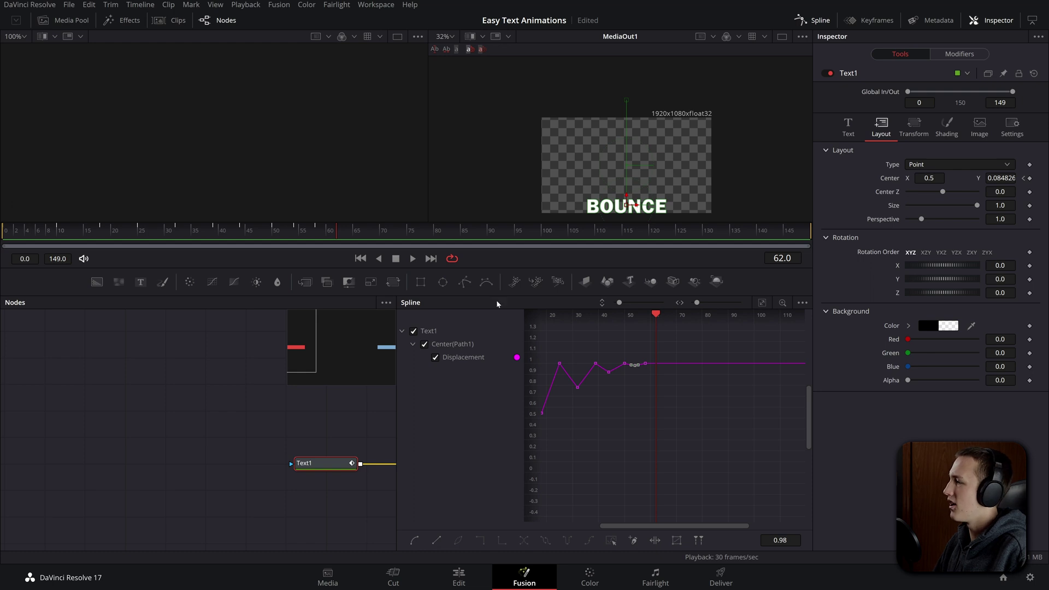
- Select the keyframes at the curve's four dips, smooth them, and preview the bouncing text
{"action": "left_click_drag", "start_coordinate": [763, 453], "coordinate": [548, 363]}
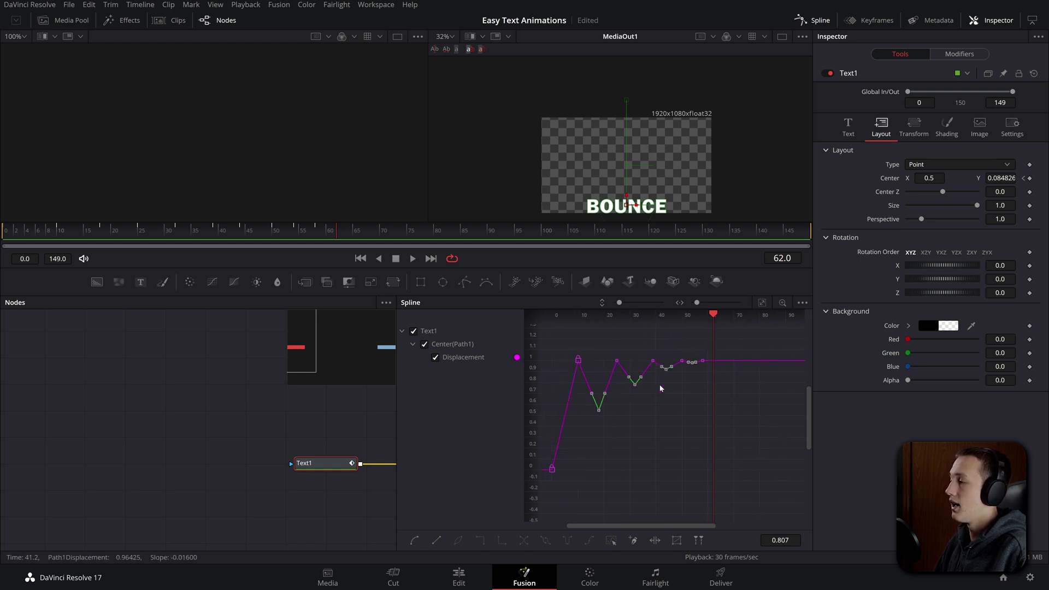
{"action": "key", "text": "shift+s"}
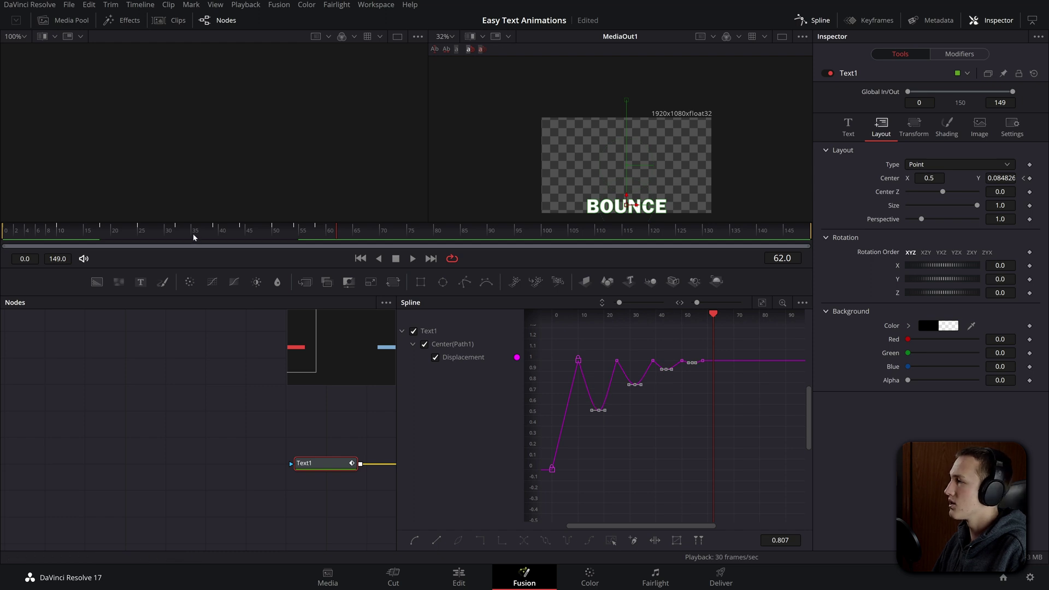
{"action": "left_click_drag", "start_coordinate": [193, 235], "coordinate": [0, 205]}
{"action": "key", "text": "space"}
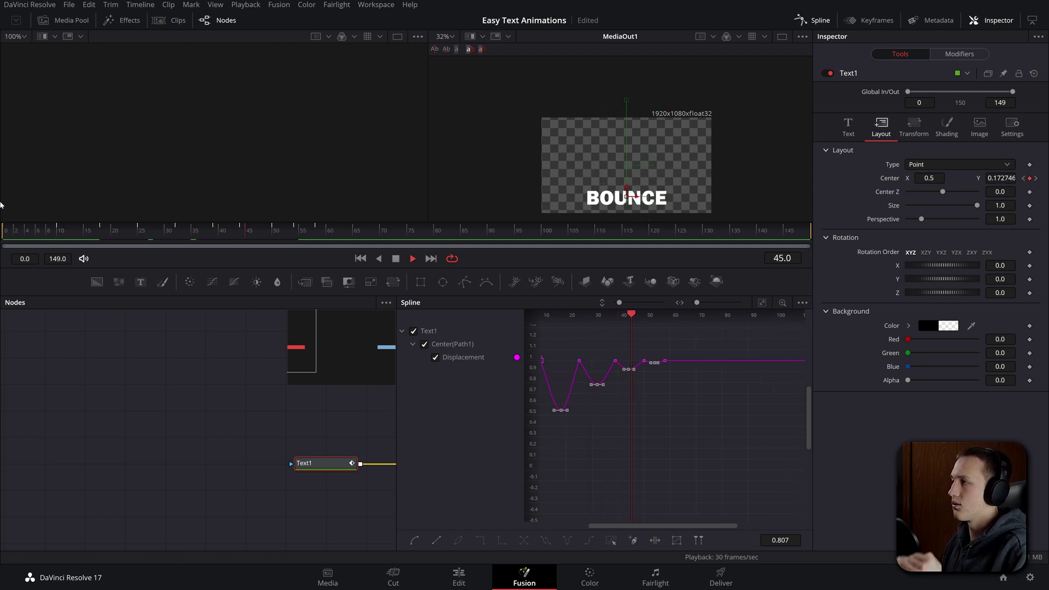
{"action": "key", "text": "space"}
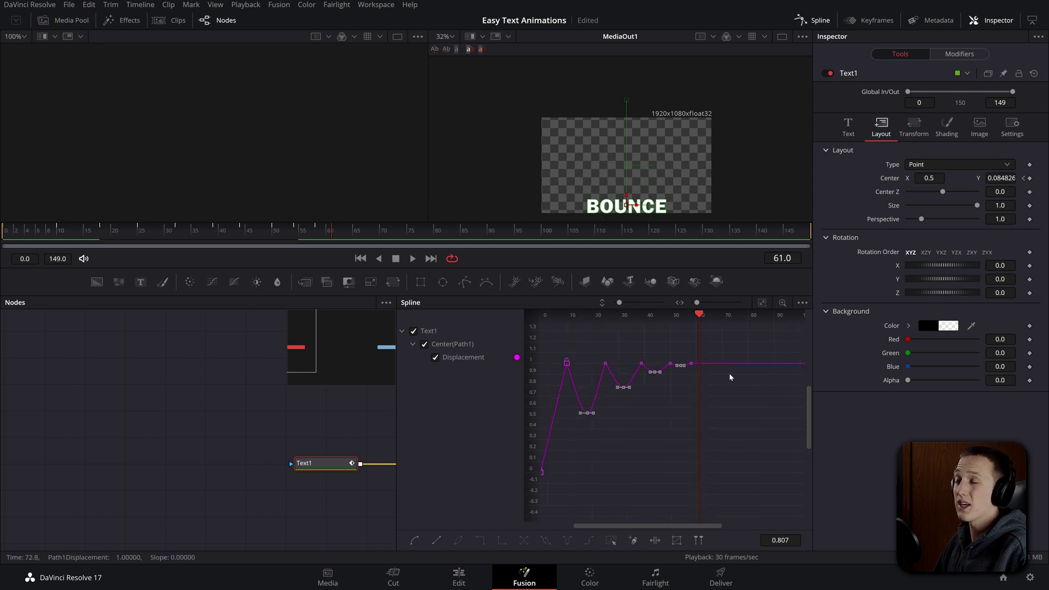
- Raise the ease in and ease out of the smoothed dip keyframes to 60.9 and preview
{"action": "key", "text": "t"}
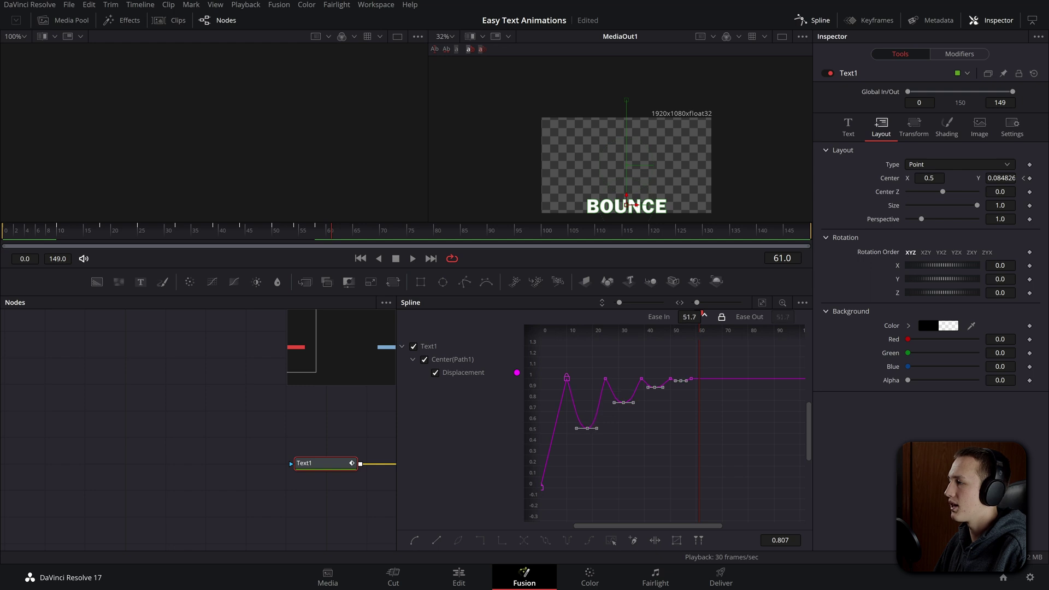
{"action": "left_click_drag", "start_coordinate": [172, 229], "coordinate": [0, 159]}
{"action": "key", "text": "space"}
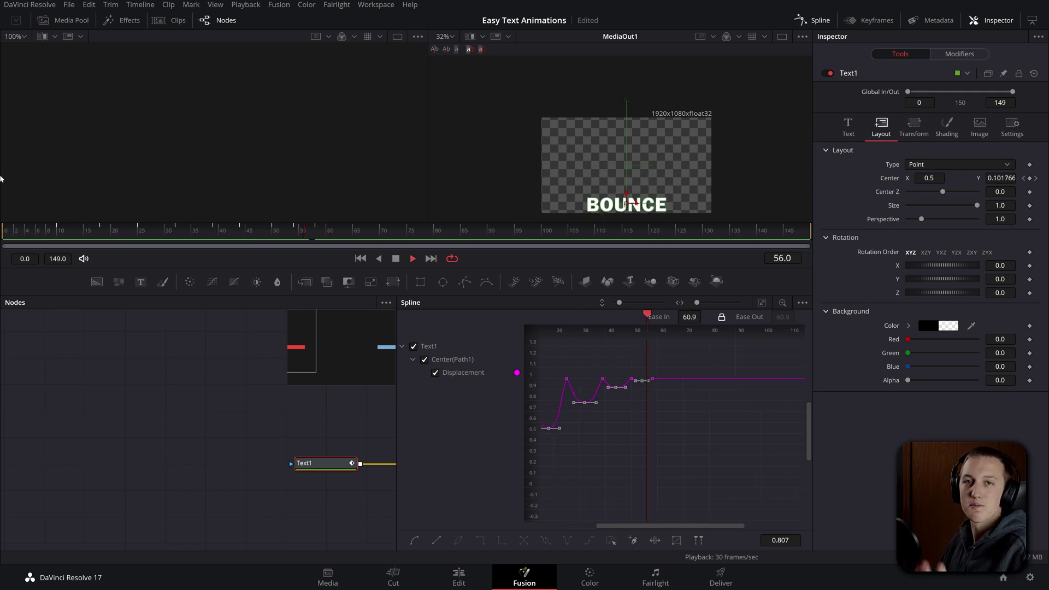
{"action": "key", "text": "space"}
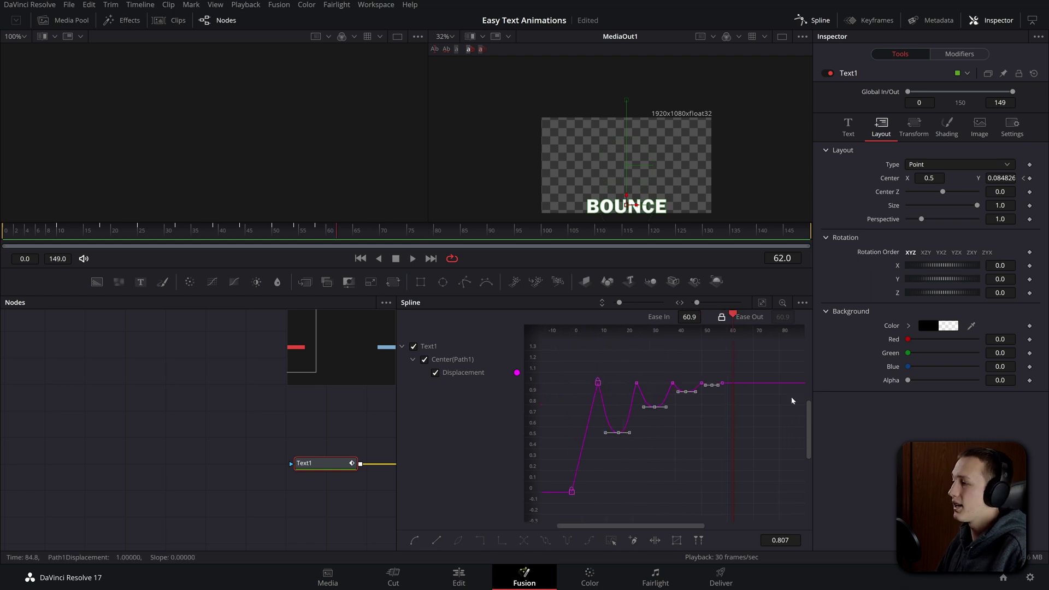
- Box-scale all keyframes except the first, compressing the bounces to end at about frame 45 and making the dips shallower
{"action": "left_click_drag", "start_coordinate": [766, 367], "coordinate": [582, 472]}
{"action": "left_click", "coordinate": [679, 541]}
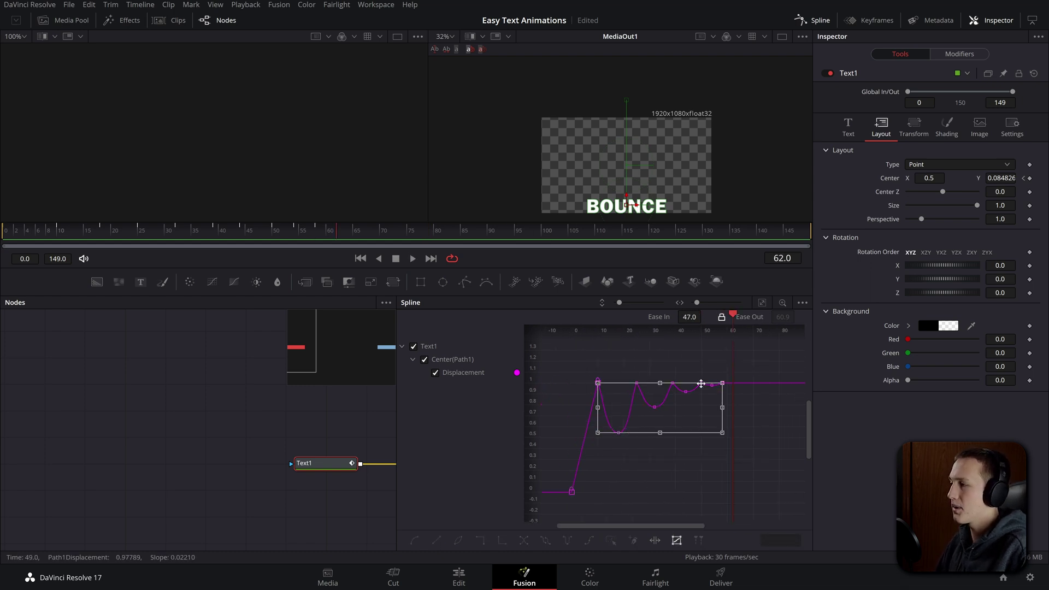
{"action": "left_click_drag", "start_coordinate": [700, 380], "coordinate": [689, 407]}
{"action": "mouse_move", "coordinate": [638, 432]}
{"action": "left_mouse_down"}
{"action": "mouse_move", "coordinate": [637, 405]}
{"action": "mouse_move", "coordinate": [637, 433]}
{"action": "mouse_move", "coordinate": [635, 421]}
{"action": "left_mouse_up"}
- Preview the tightened bounce from the start and enable Motion Blur on the text
{"action": "left_click_drag", "start_coordinate": [139, 232], "coordinate": [1, 171]}
{"action": "key", "text": "space"}
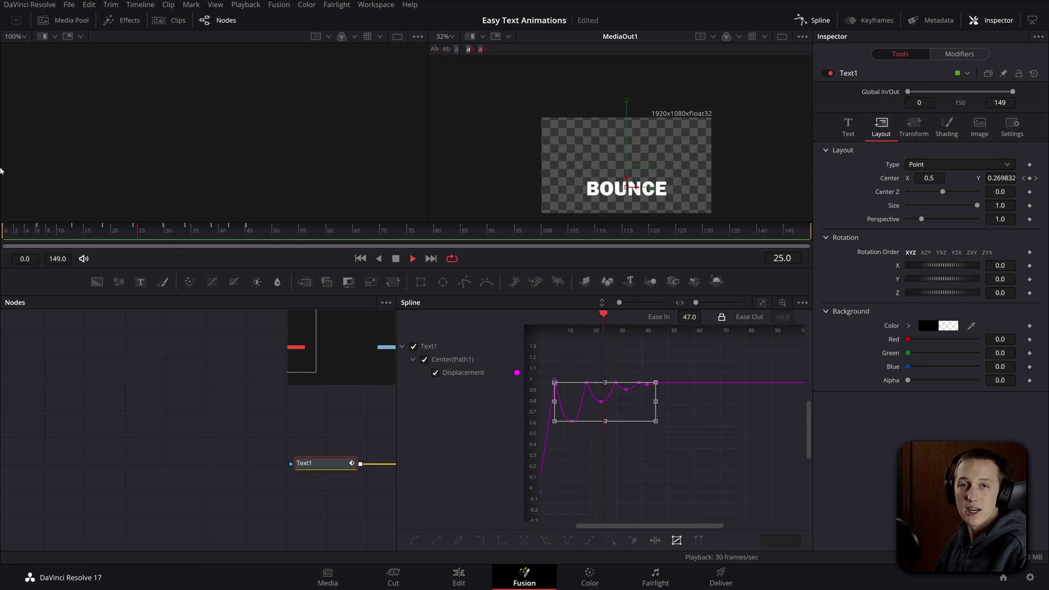
{"action": "key", "text": "space"}
{"action": "left_click", "coordinate": [1012, 127]}
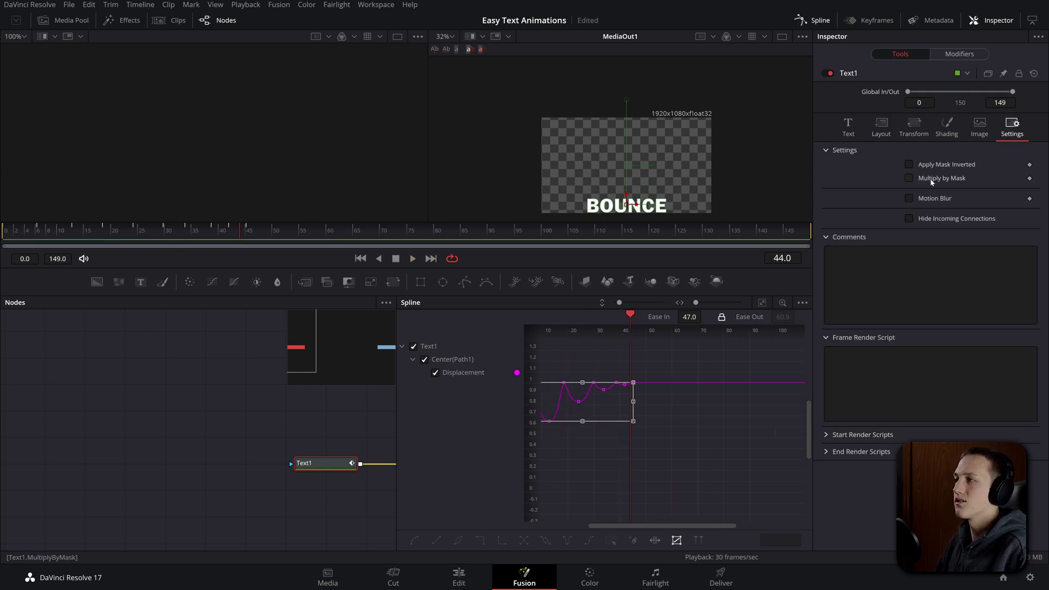
{"action": "left_click", "coordinate": [933, 198]}
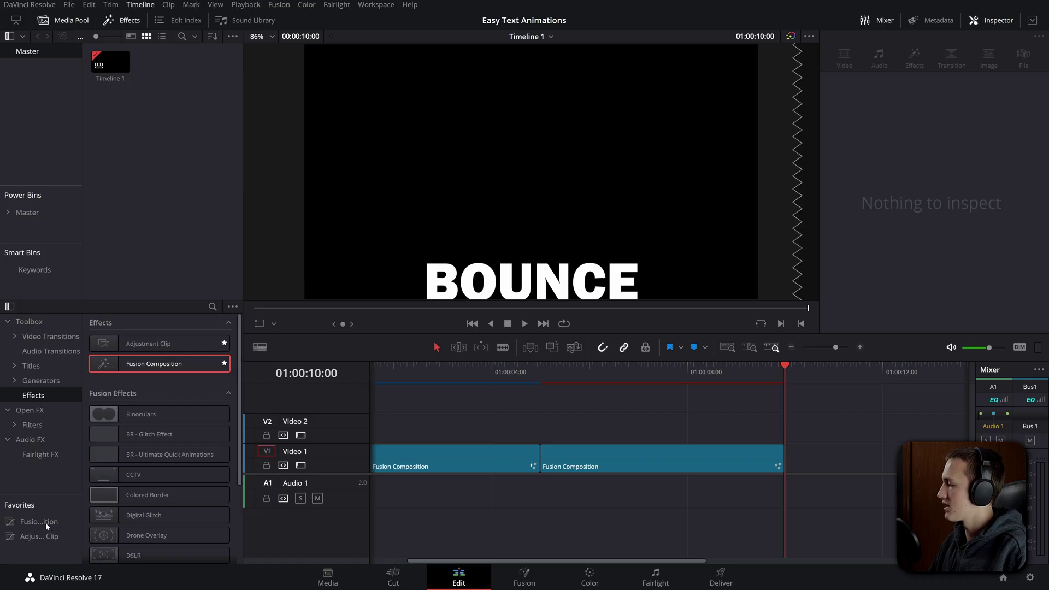
- Place a third Fusion Composition at the end of the timeline's clips and open it for editing in Fusion
{"action": "left_click_drag", "start_coordinate": [38, 522], "coordinate": [791, 469]}
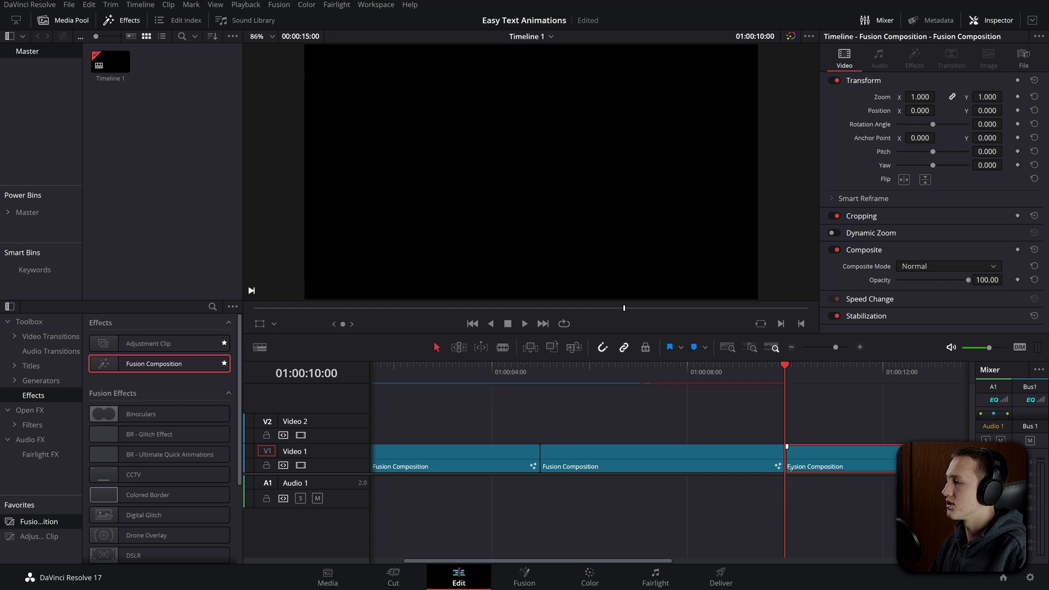
{"action": "left_click", "coordinate": [507, 585]}
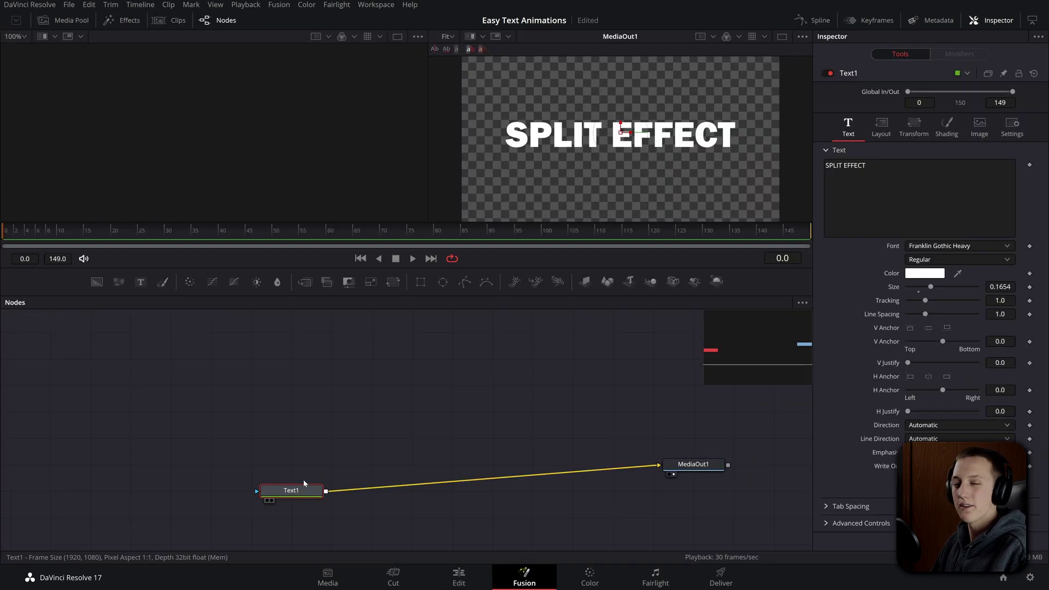
- Add a Background node with alpha 0 and merge the SPLIT EFFECT text over it as the foreground
{"action": "left_click_drag", "start_coordinate": [304, 487], "coordinate": [304, 408]}
{"action": "left_click_drag", "start_coordinate": [96, 282], "coordinate": [170, 464]}
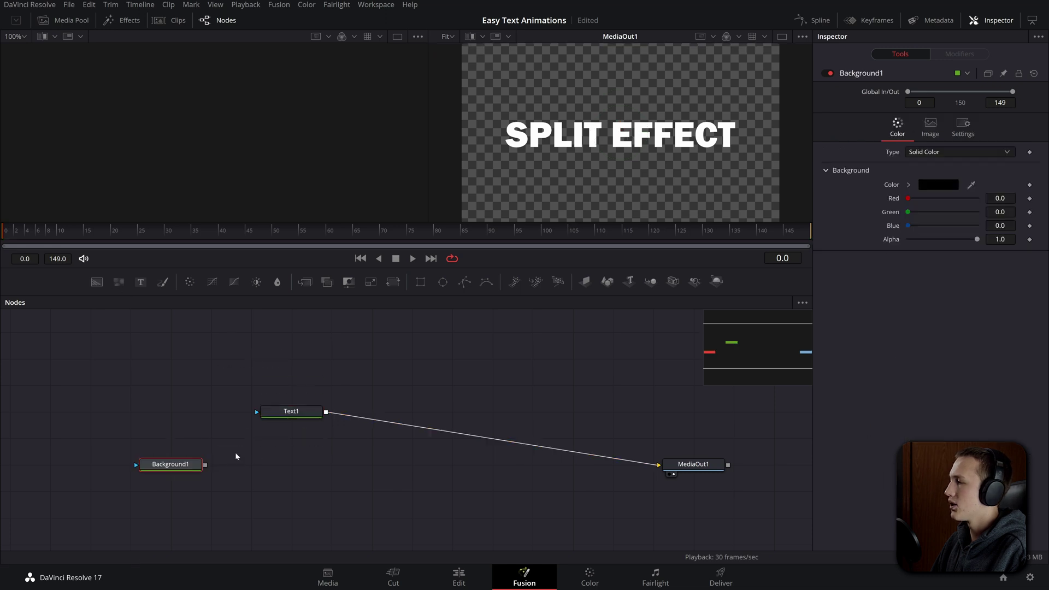
{"action": "left_click_drag", "start_coordinate": [978, 241], "coordinate": [749, 247]}
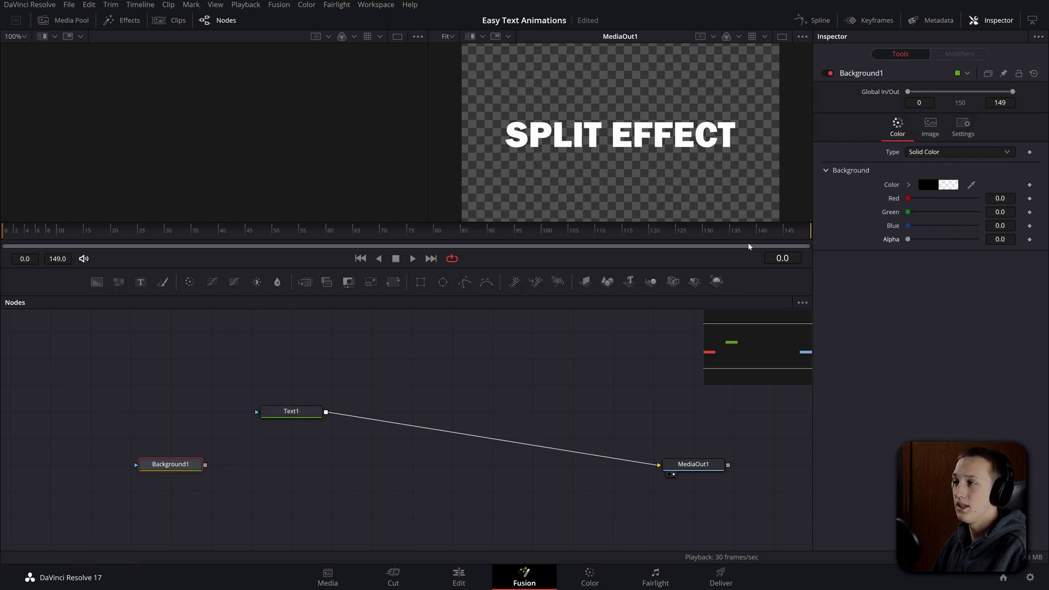
{"action": "left_click_drag", "start_coordinate": [206, 465], "coordinate": [326, 414]}
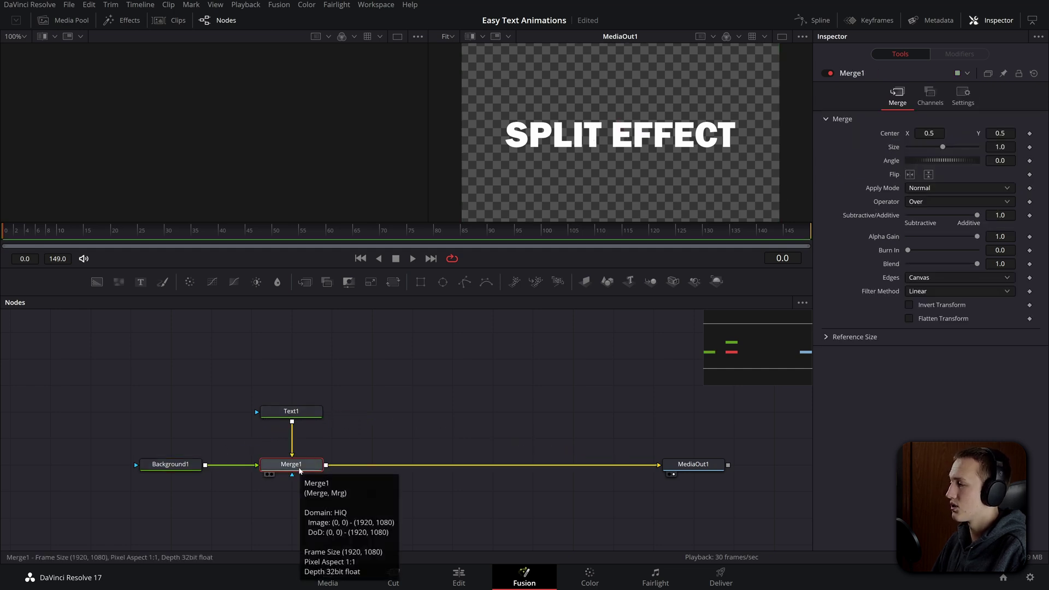
{"action": "key", "text": "ctrl+t"}
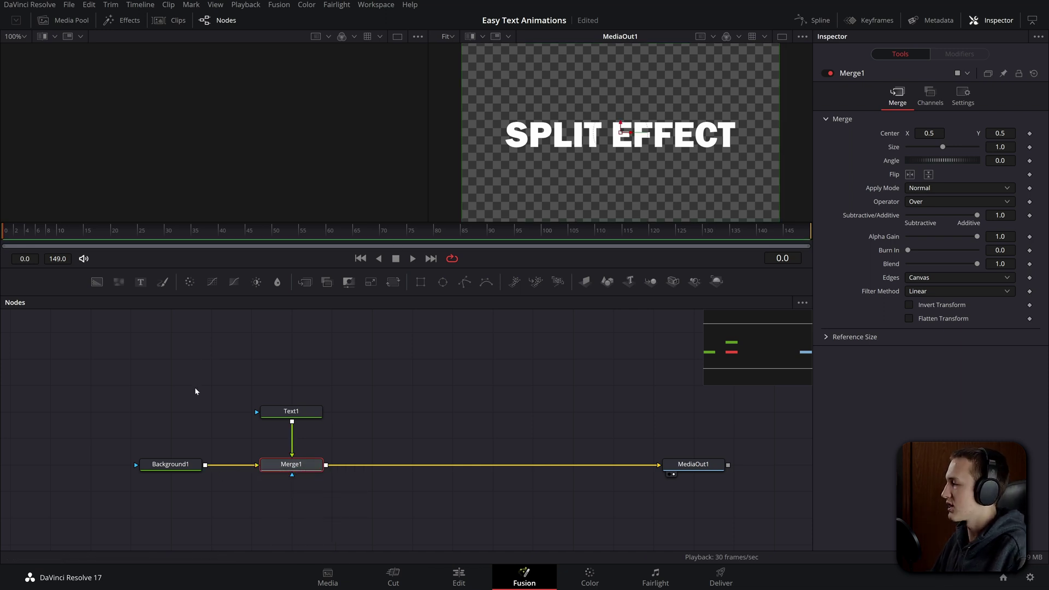
- Load the Background node into the empty viewer and insert a Transform node between the text and Merge1
{"action": "left_click_drag", "start_coordinate": [171, 464], "coordinate": [195, 112]}
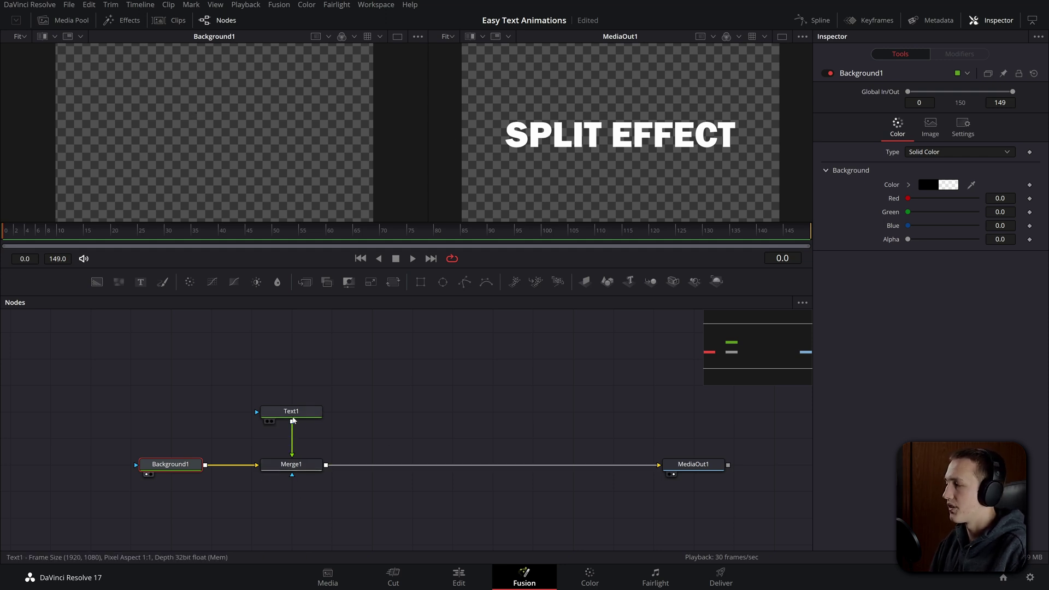
{"action": "mouse_move", "coordinate": [295, 420]}
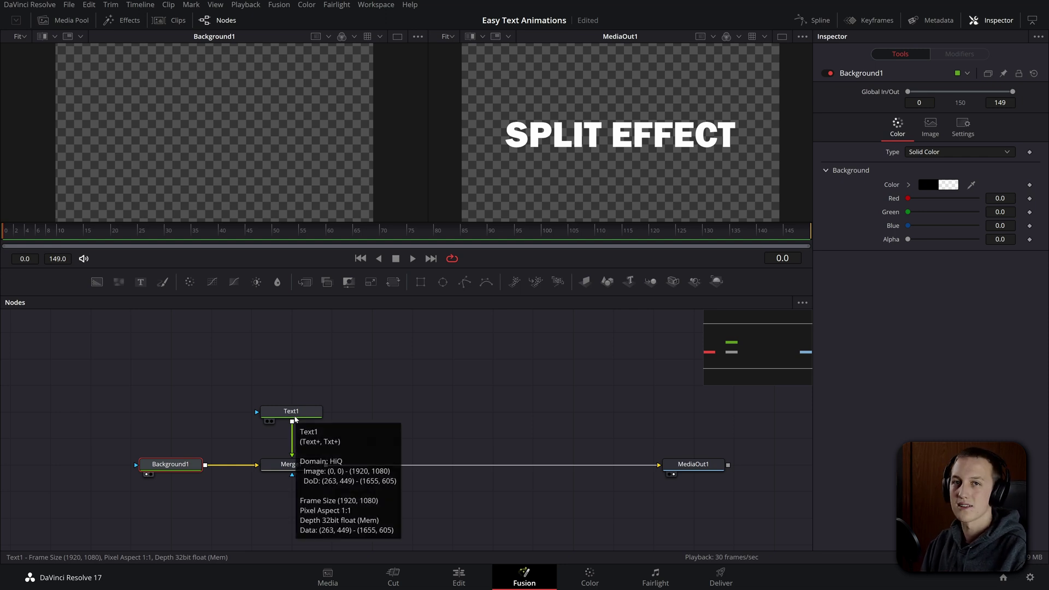
{"action": "left_click_drag", "start_coordinate": [294, 420], "coordinate": [295, 340]}
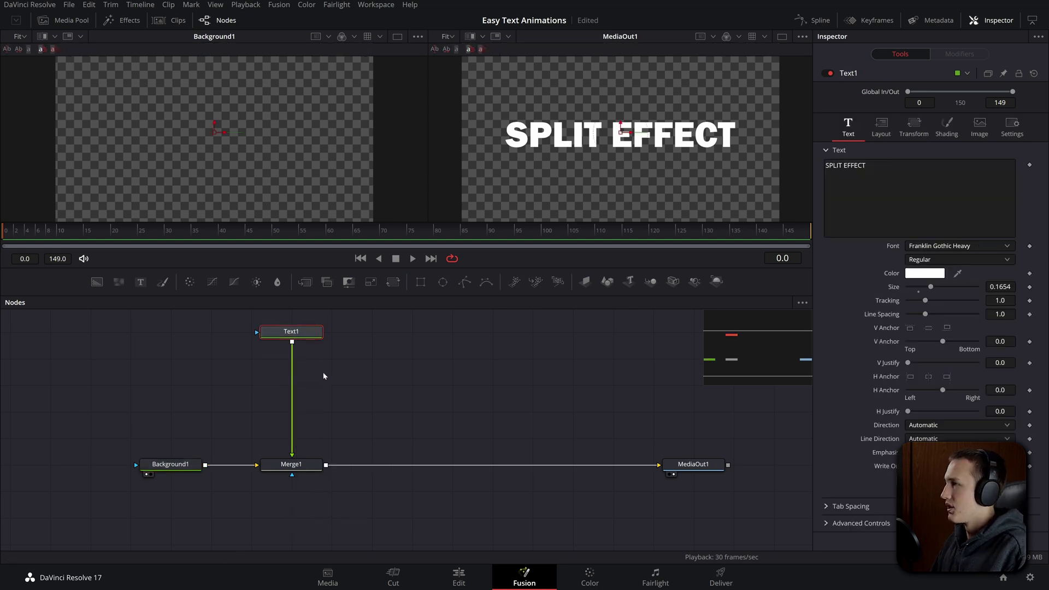
{"action": "key", "text": "shift+space"}
{"action": "type", "text": "trans"}
{"action": "key", "text": "Return"}
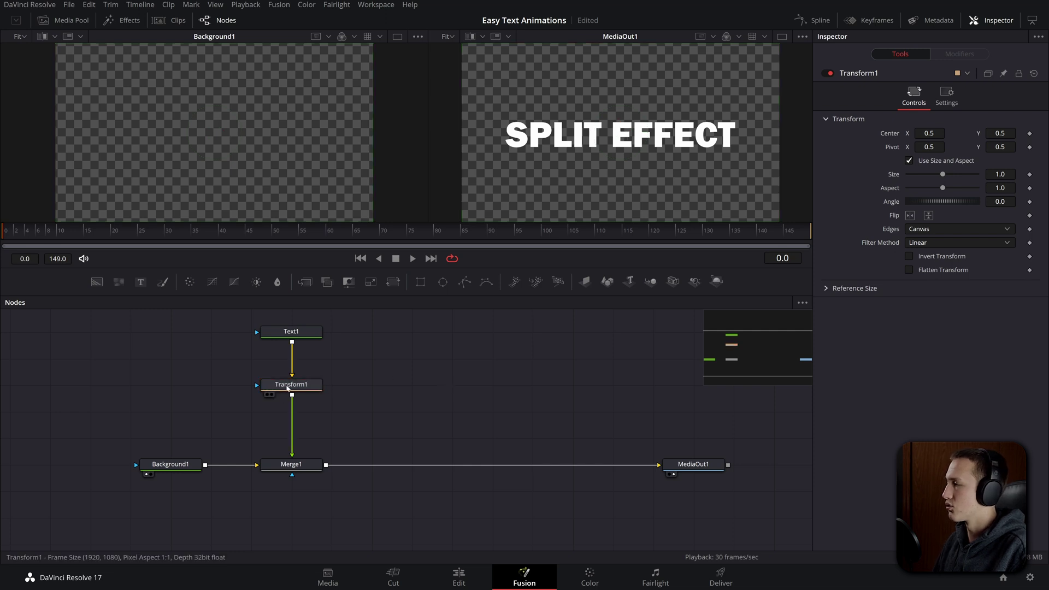
- Paste an instance of Transform1 and place it beside the original, level with it
{"action": "left_click", "coordinate": [425, 380]}
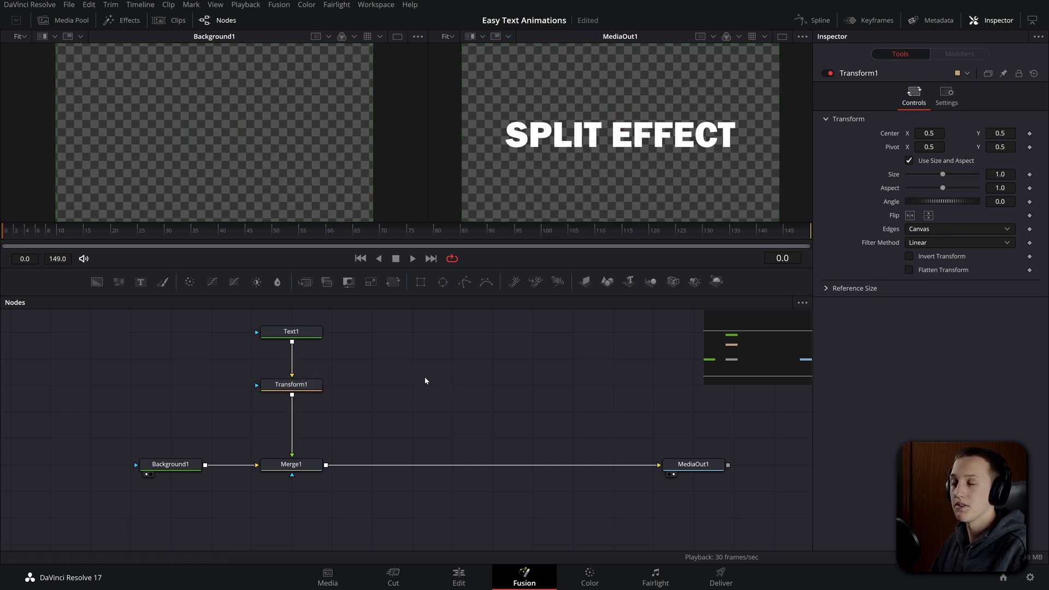
{"action": "key", "text": "ctrl+shift+v"}
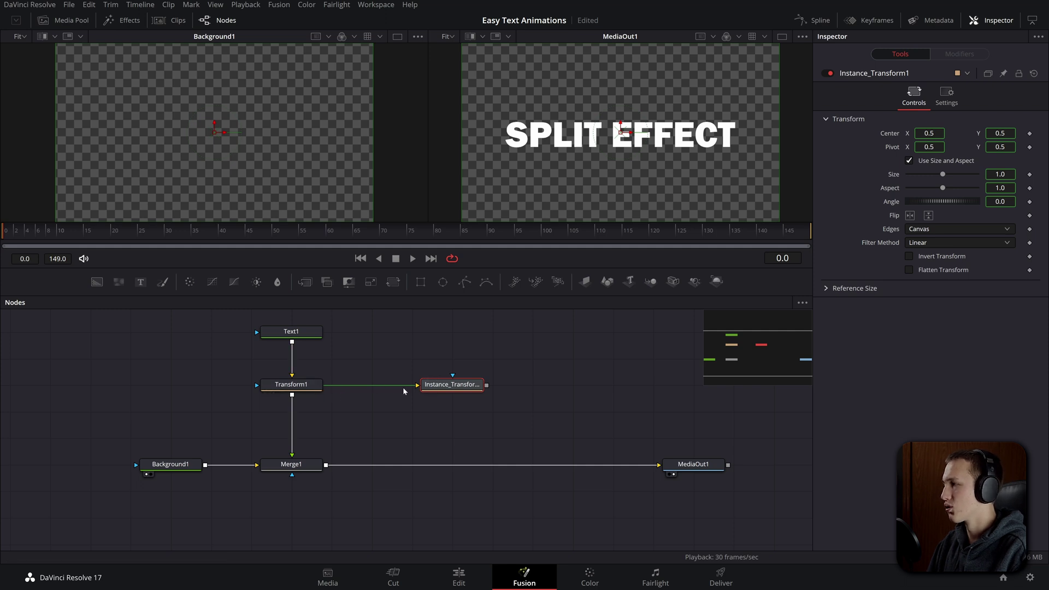
{"action": "left_click_drag", "start_coordinate": [432, 382], "coordinate": [490, 384]}
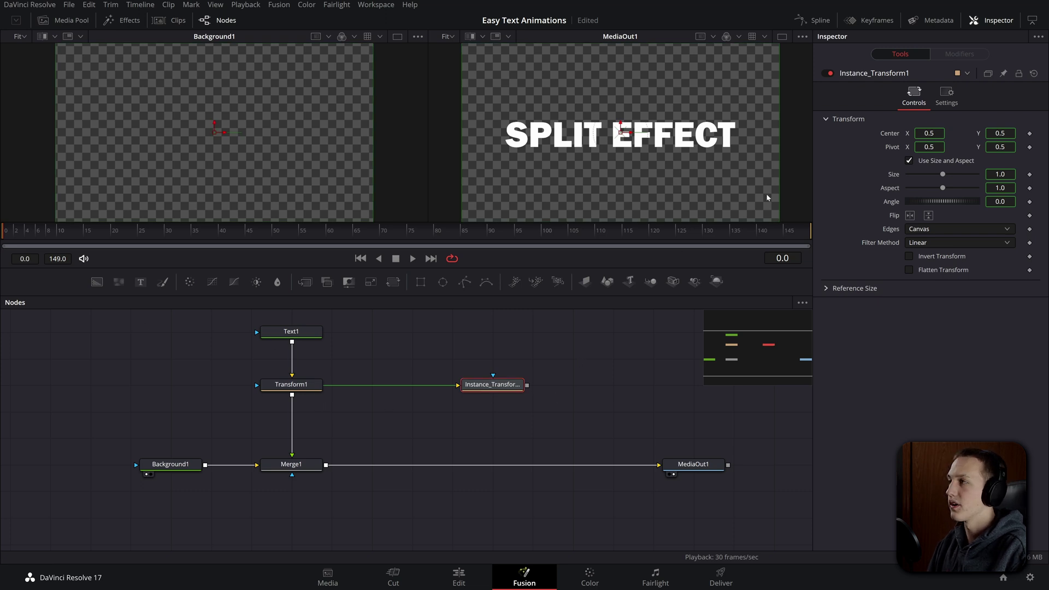
- Test the instance link by shifting the instanced Transform's Center X to 0.664
{"action": "left_click_drag", "start_coordinate": [929, 133], "coordinate": [1016, 133]}
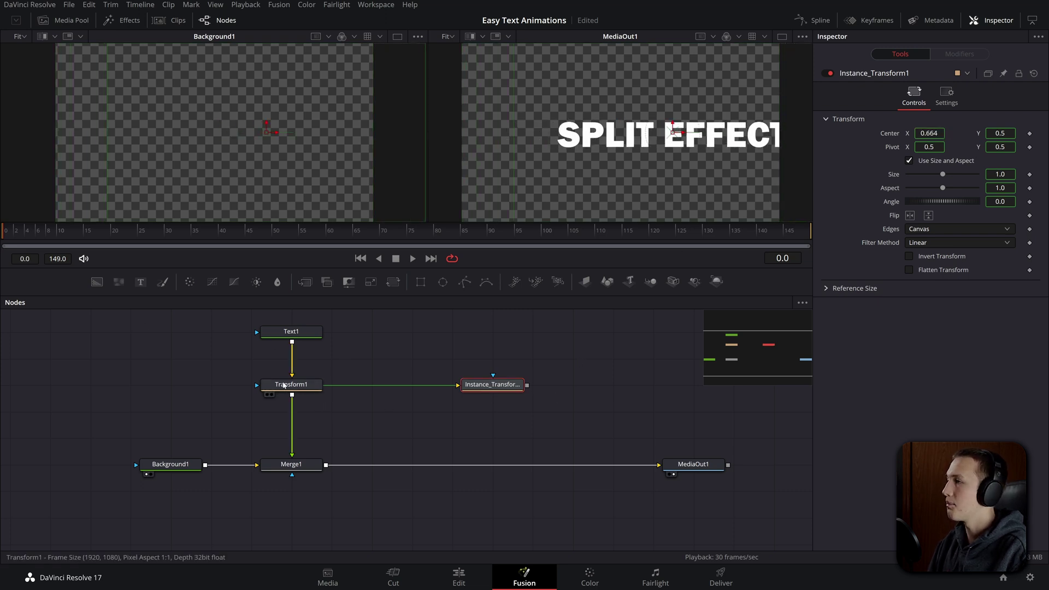
{"action": "left_click", "coordinate": [283, 386]}
- Deinstance the Invert Transform option on the instanced Transform and enable it there only
{"action": "left_click", "coordinate": [502, 383]}
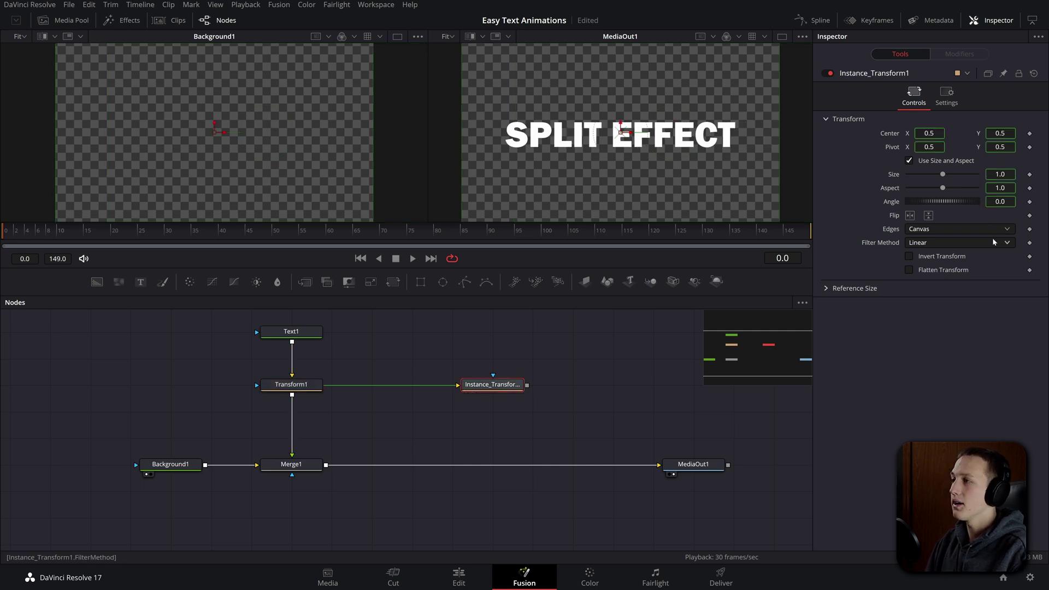
{"action": "right_click", "coordinate": [939, 257]}
{"action": "left_click", "coordinate": [982, 358]}
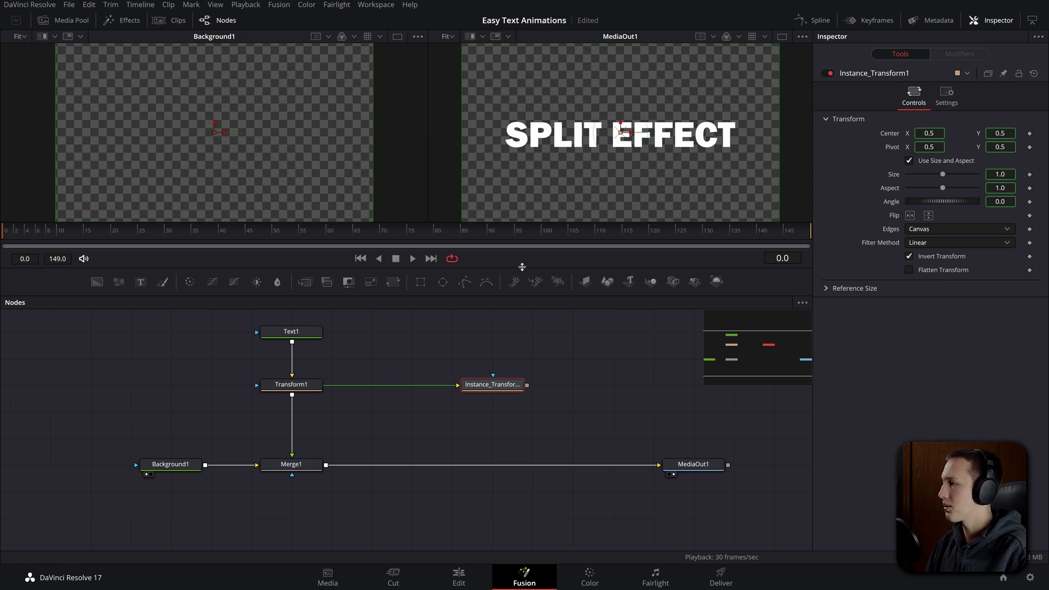
{"action": "left_click", "coordinate": [301, 388]}
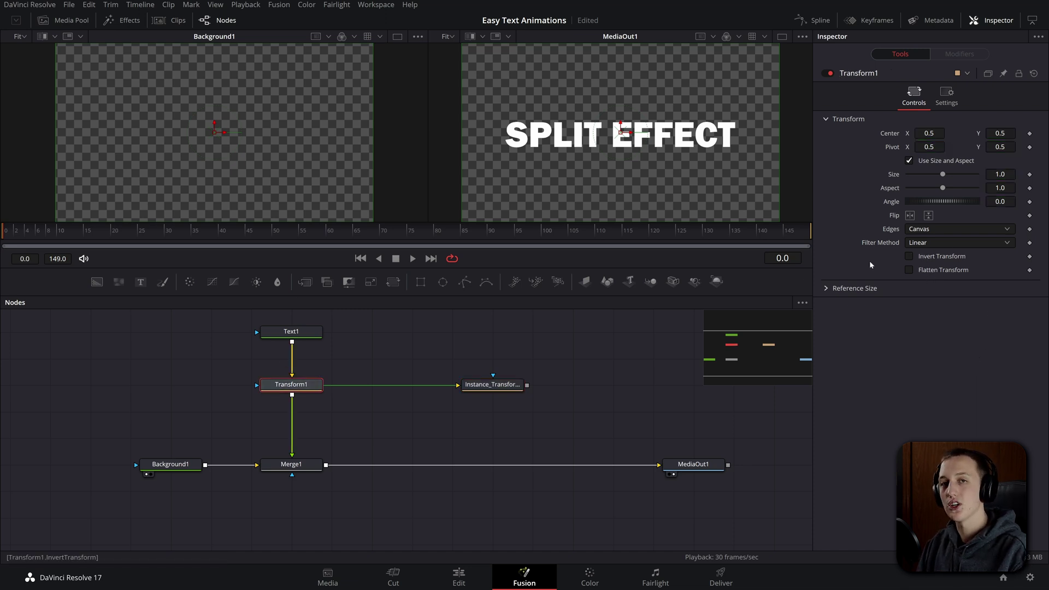
- Centre Text1 above the two Transforms, feed it into the instance, and merge the instance over Merge1 as Merge2
{"action": "left_click_drag", "start_coordinate": [331, 325], "coordinate": [393, 326]}
{"action": "left_click_drag", "start_coordinate": [546, 407], "coordinate": [305, 486]}
- Test the mirrored movement by shifting Transform1's Center X back and forth
{"action": "left_click", "coordinate": [270, 406]}
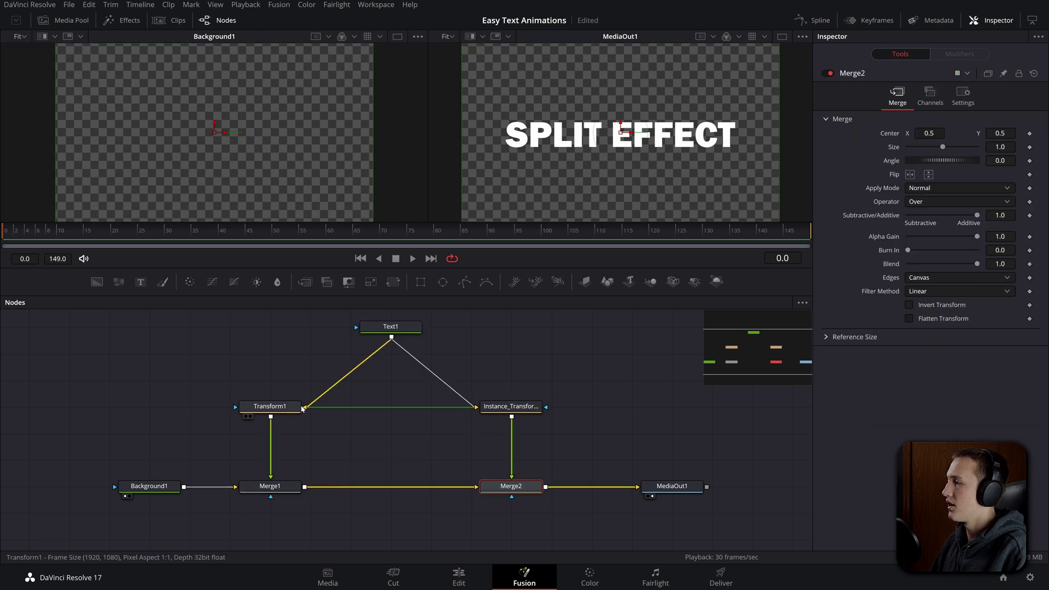
{"action": "left_click_drag", "start_coordinate": [929, 134], "coordinate": [806, 147]}
{"action": "left_click_drag", "start_coordinate": [929, 133], "coordinate": [1048, 134]}
{"action": "left_click_drag", "start_coordinate": [930, 133], "coordinate": [937, 133]}
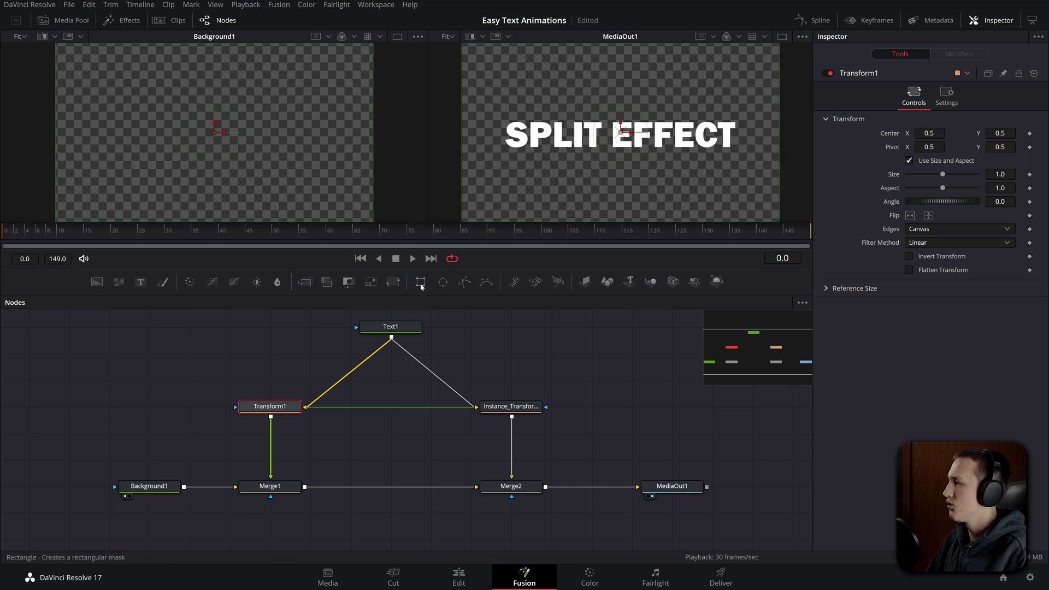
- Add a Rectangle mask below the merges, view it, and set its Center X to 0, width to 1 and height to 1
{"action": "left_click_drag", "start_coordinate": [421, 285], "coordinate": [465, 508]}
{"action": "key", "text": "1"}
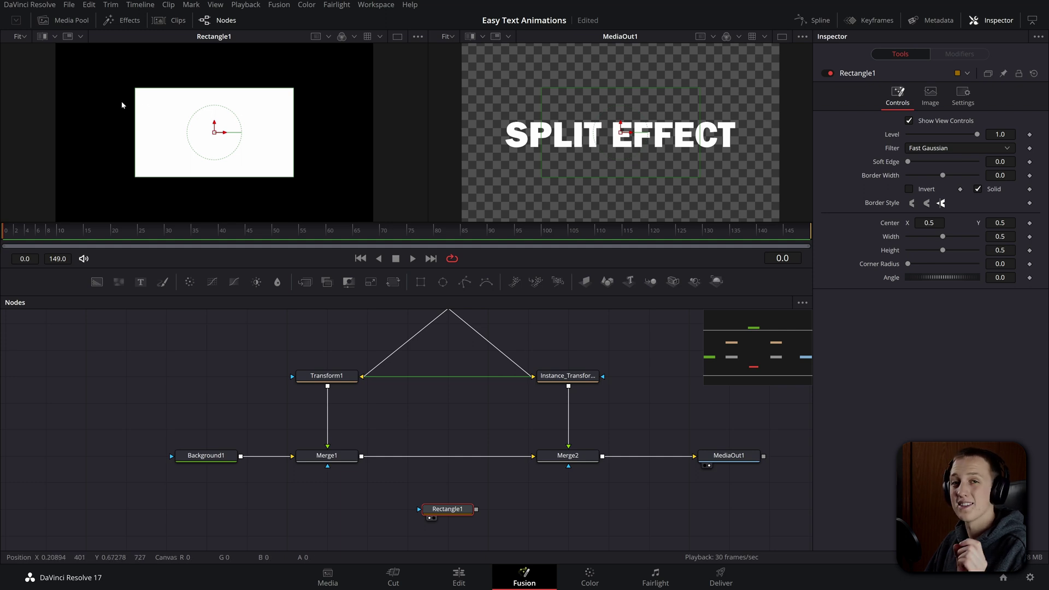
{"action": "left_click", "coordinate": [929, 223]}
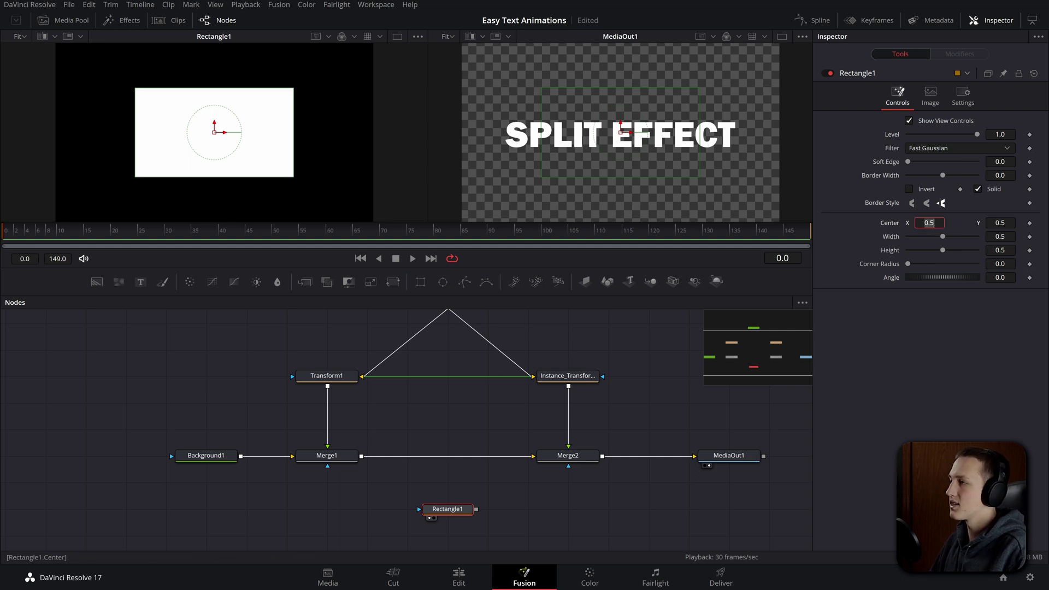
{"action": "type", "text": "0"}
{"action": "key", "text": "Tab"}
{"action": "key", "text": "Tab"}
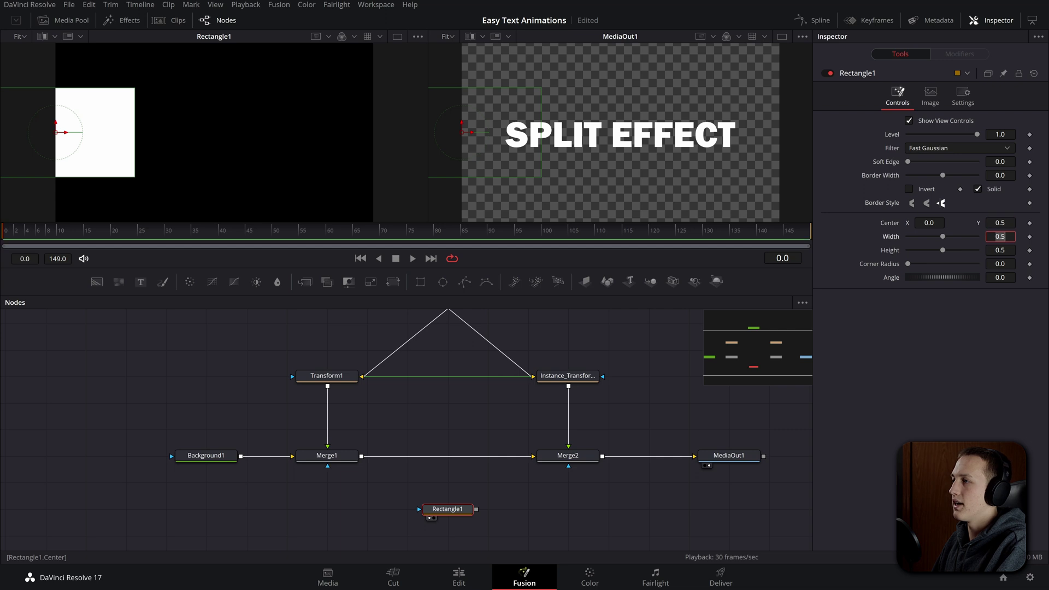
{"action": "type", "text": "1"}
{"action": "key", "text": "Tab"}
{"action": "type", "text": "1"}
{"action": "key", "text": "Tab"}
{"action": "scroll", "coordinate": [134, 106], "scroll_direction": "down", "scroll_amount": 2}
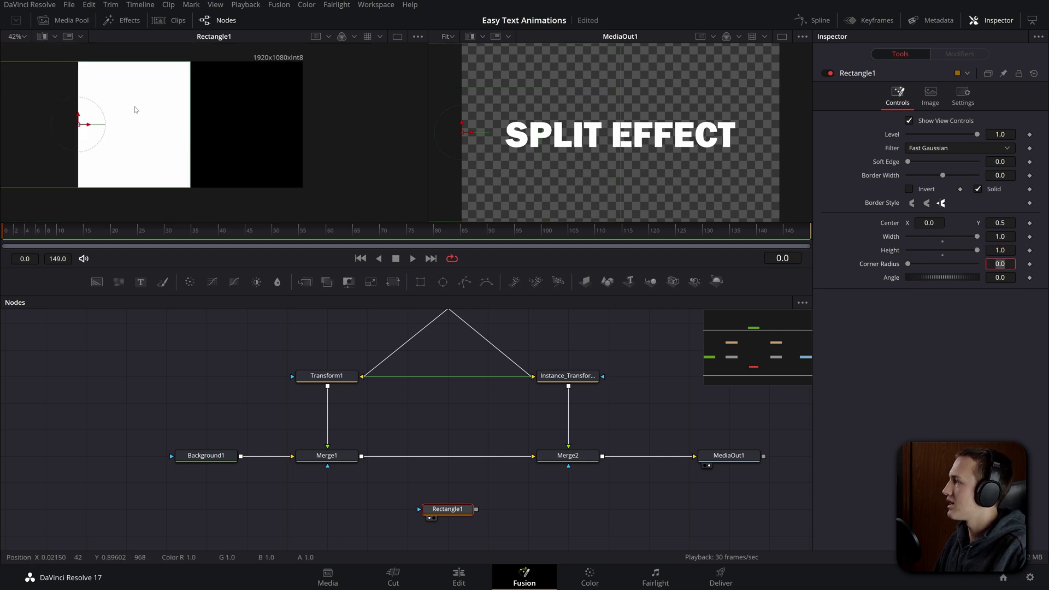
{"action": "left_click", "coordinate": [133, 166]}
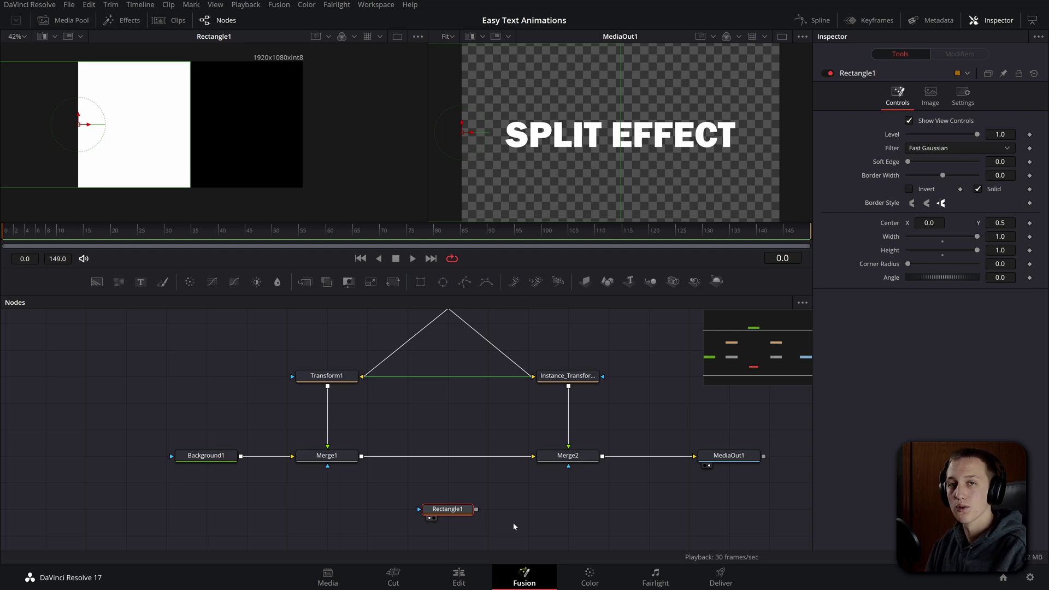
- Connect the Rectangle as effect mask to both Merge1 and Merge2, and apply the mask inverted on Merge2
{"action": "left_click_drag", "start_coordinate": [476, 509], "coordinate": [322, 455]}
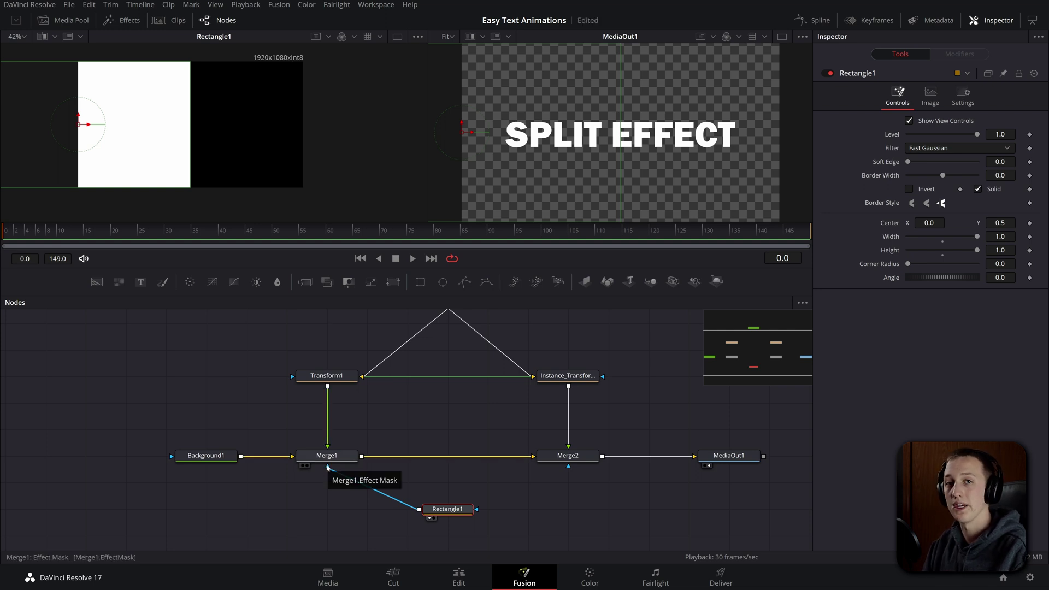
{"action": "left_click_drag", "start_coordinate": [419, 506], "coordinate": [569, 466]}
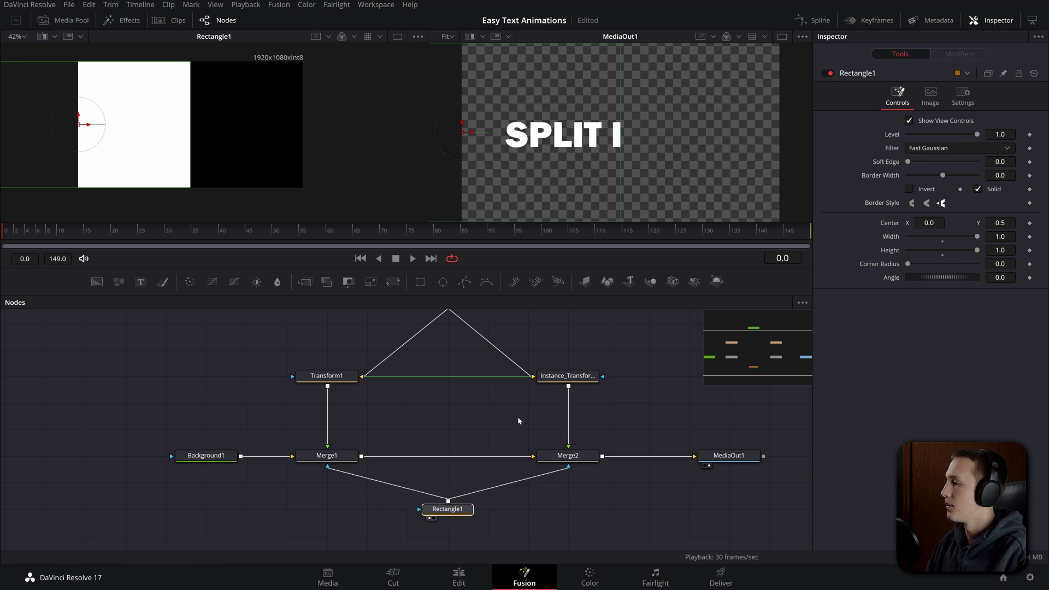
{"action": "left_click", "coordinate": [560, 454]}
{"action": "left_click", "coordinate": [562, 458]}
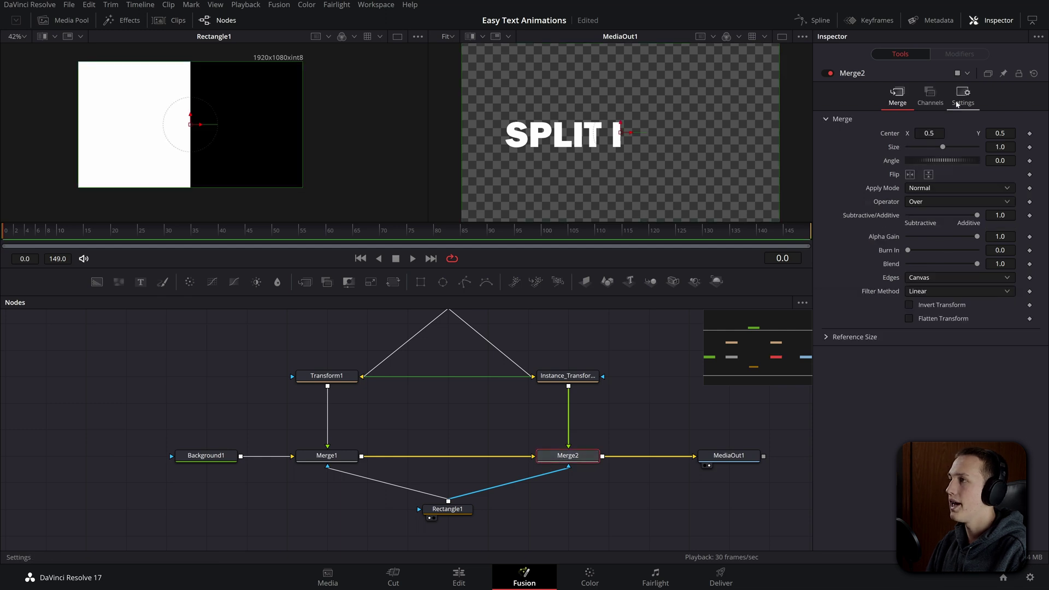
{"action": "left_click", "coordinate": [959, 101]}
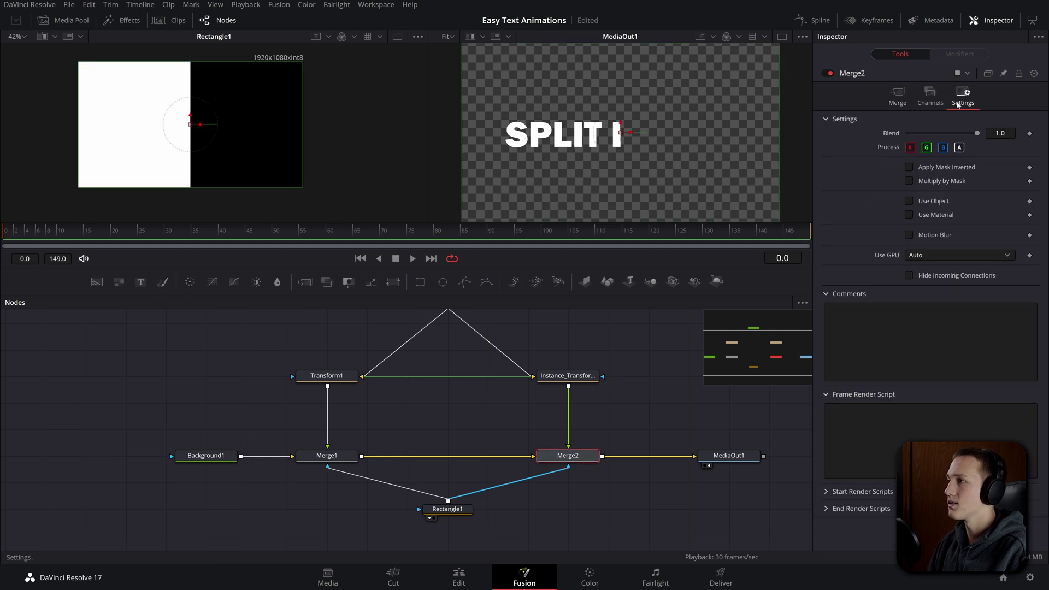
{"action": "left_click", "coordinate": [942, 168]}
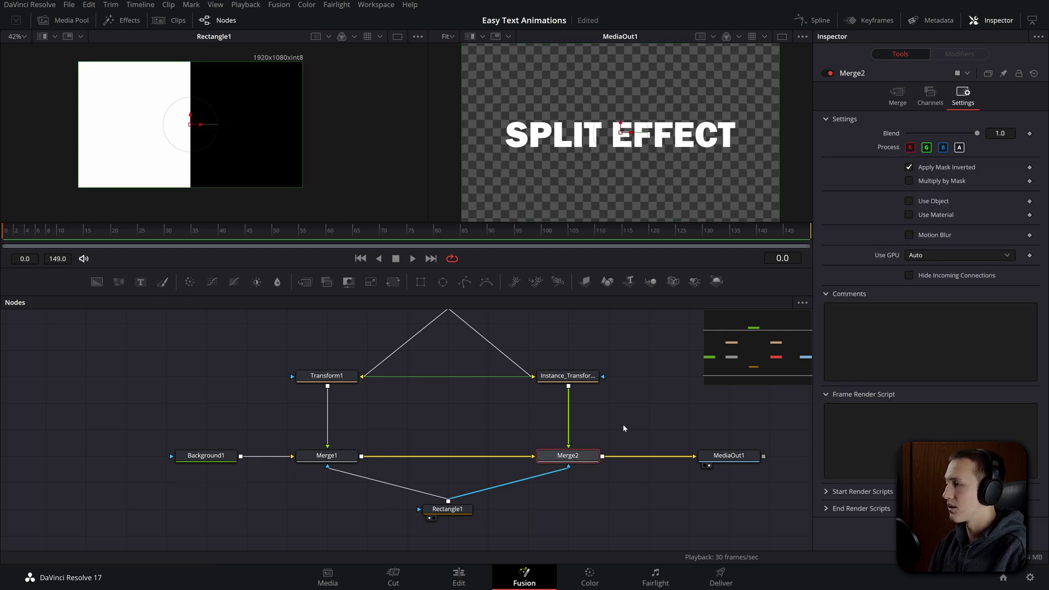
- Shift Transform1's Center X to about 0.868 so both text halves leave the frame, and keyframe Center at frame 0
{"action": "left_click", "coordinate": [447, 509]}
{"action": "left_click", "coordinate": [326, 456]}
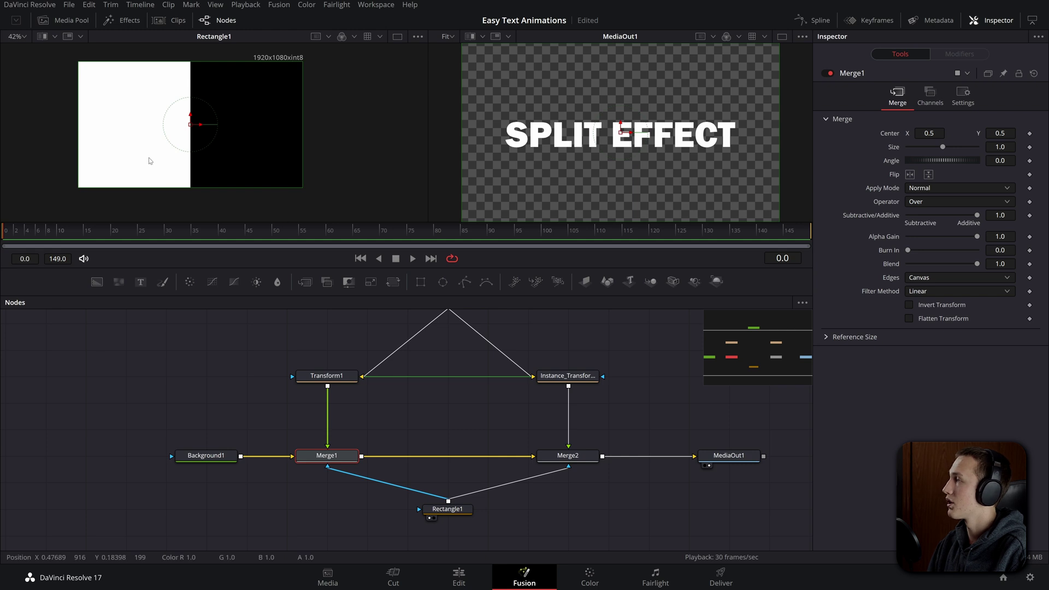
{"action": "left_click", "coordinate": [326, 376]}
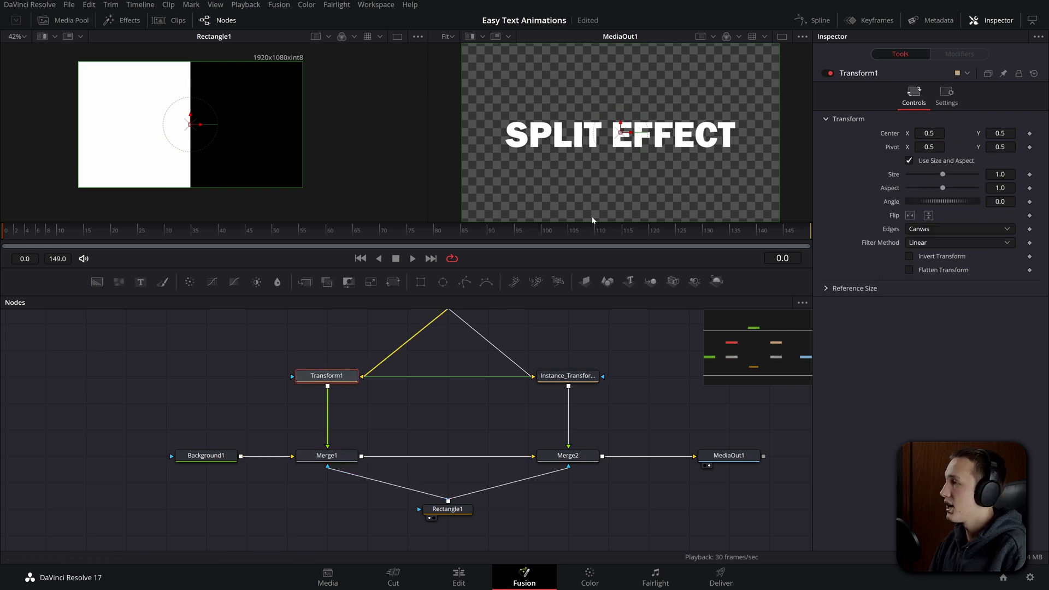
{"action": "left_click_drag", "start_coordinate": [631, 136], "coordinate": [750, 135]}
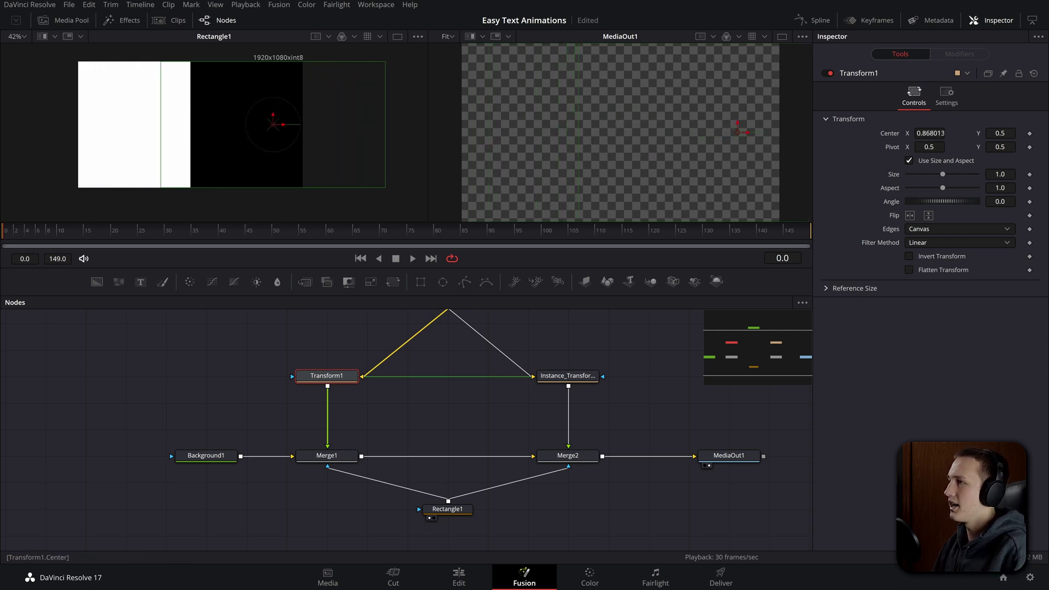
{"action": "left_click", "coordinate": [1030, 134]}
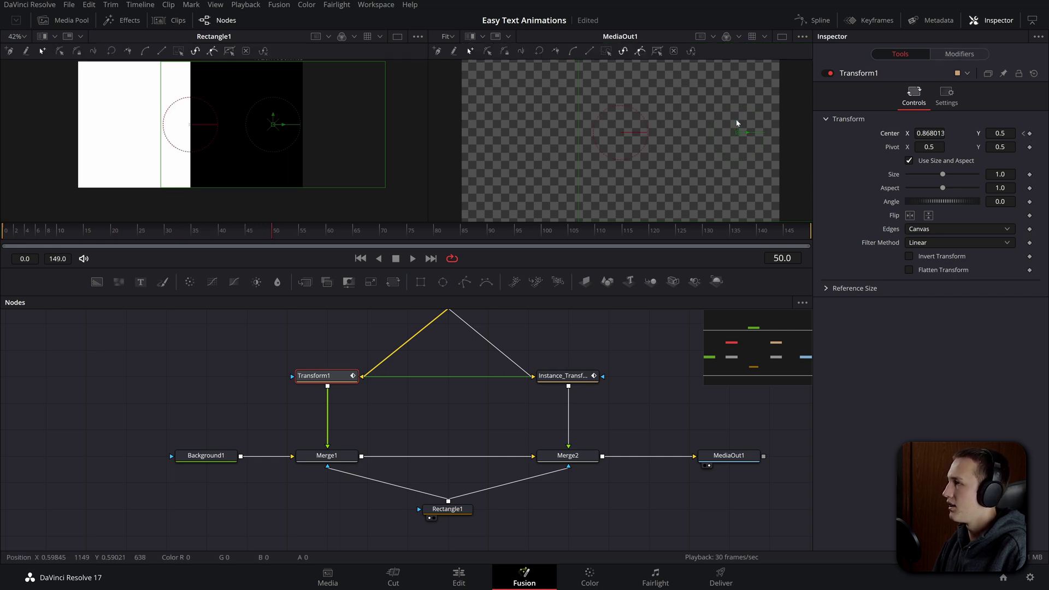
- Reset Transform1's Center to its default at frame 50 and preview the animation from the start
{"action": "right_click", "coordinate": [886, 139]}
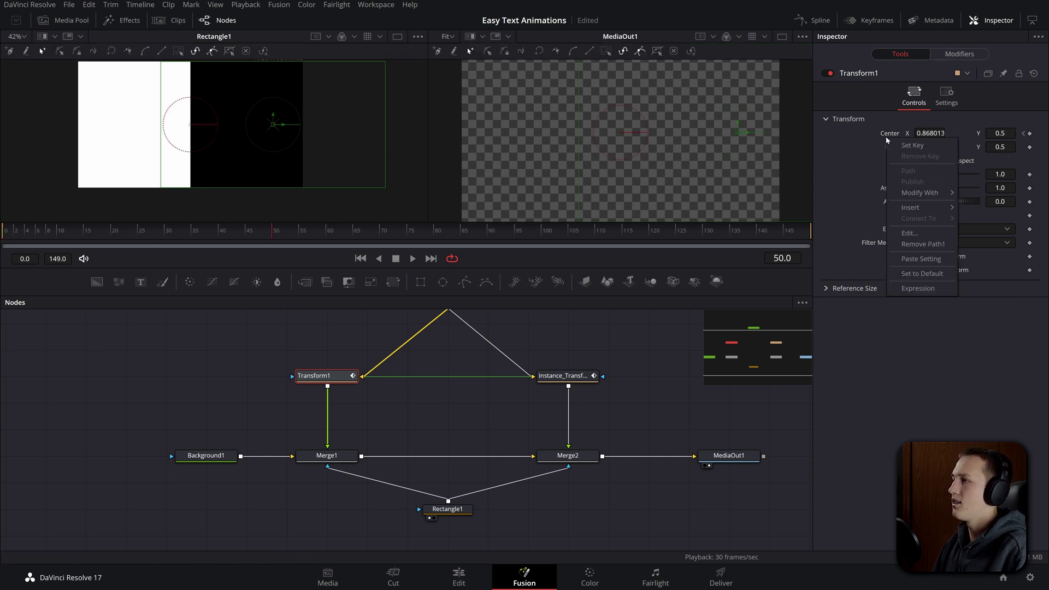
{"action": "left_click", "coordinate": [924, 273]}
{"action": "left_click", "coordinate": [1, 236]}
{"action": "key", "text": "space"}
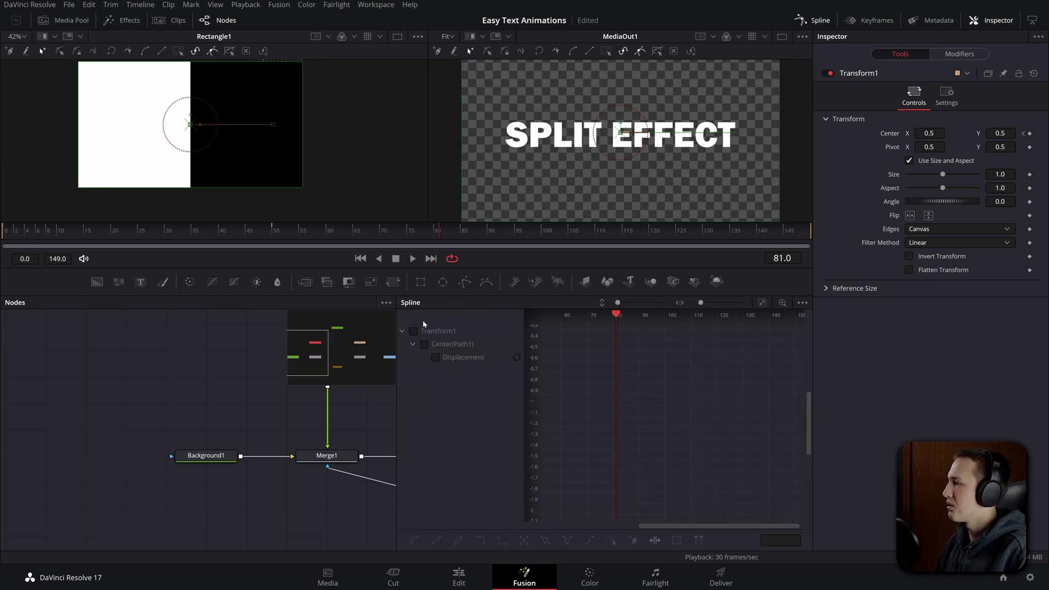
- Smooth both keyframes of Transform1's Displacement spline and set the end keyframe's ease in to 93.7
{"action": "left_click", "coordinate": [413, 331]}
{"action": "key", "text": "ctrl+f"}
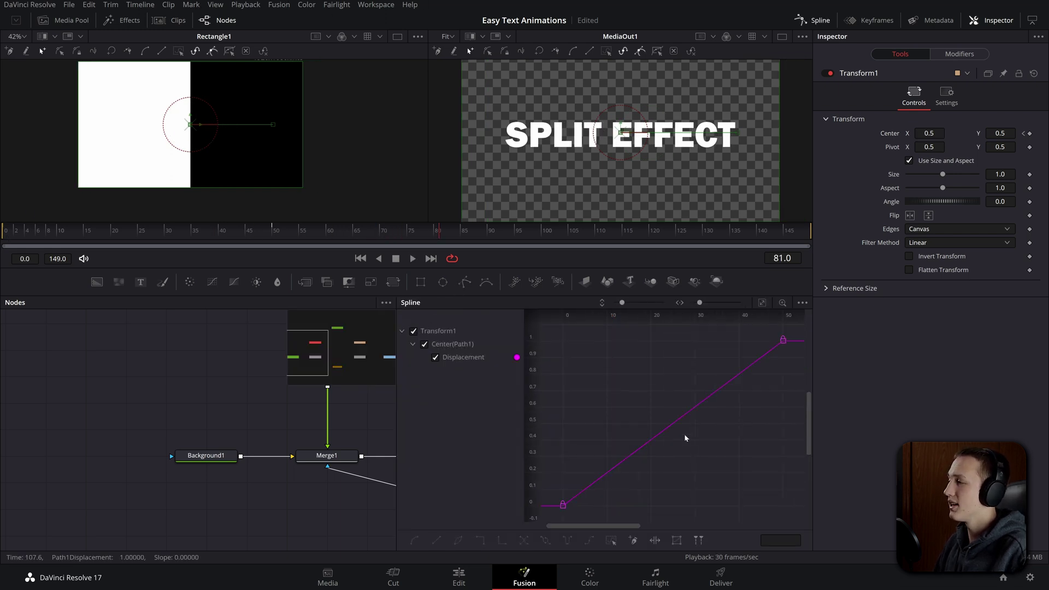
{"action": "key", "text": "ctrl+a"}
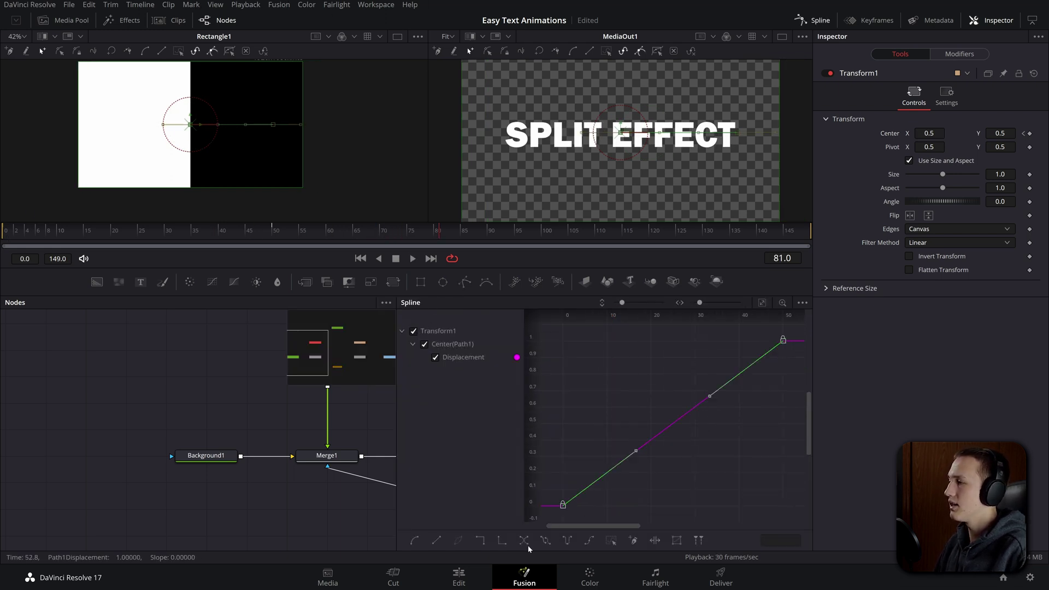
{"action": "key", "text": "s"}
{"action": "key", "text": "t"}
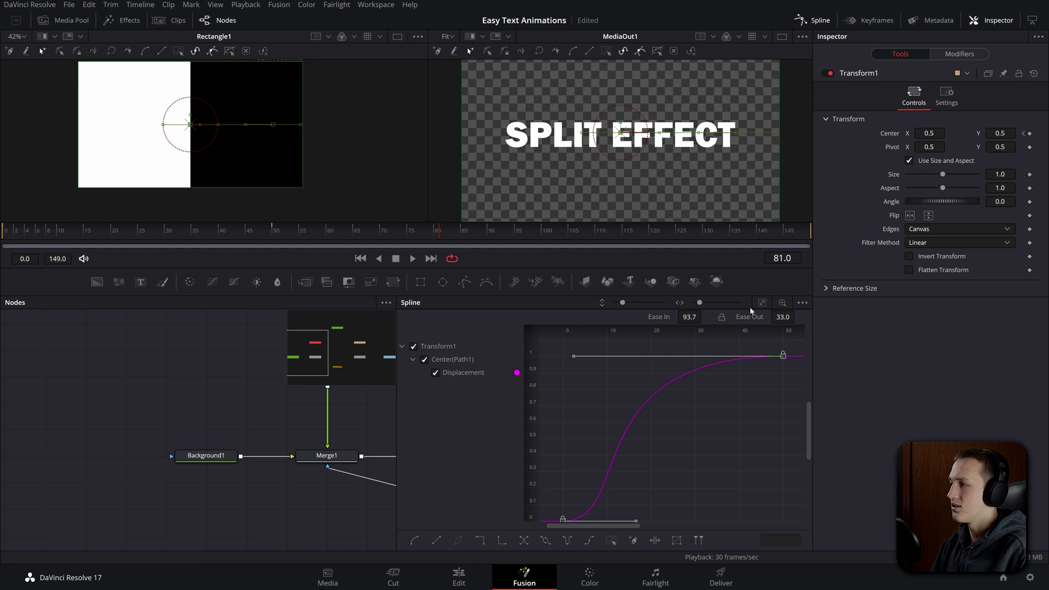
- Set the ease out of Transform1's first Displacement keyframe to 65.6 and preview the animation from frame 0
{"action": "left_click_drag", "start_coordinate": [775, 316], "coordinate": [798, 315]}
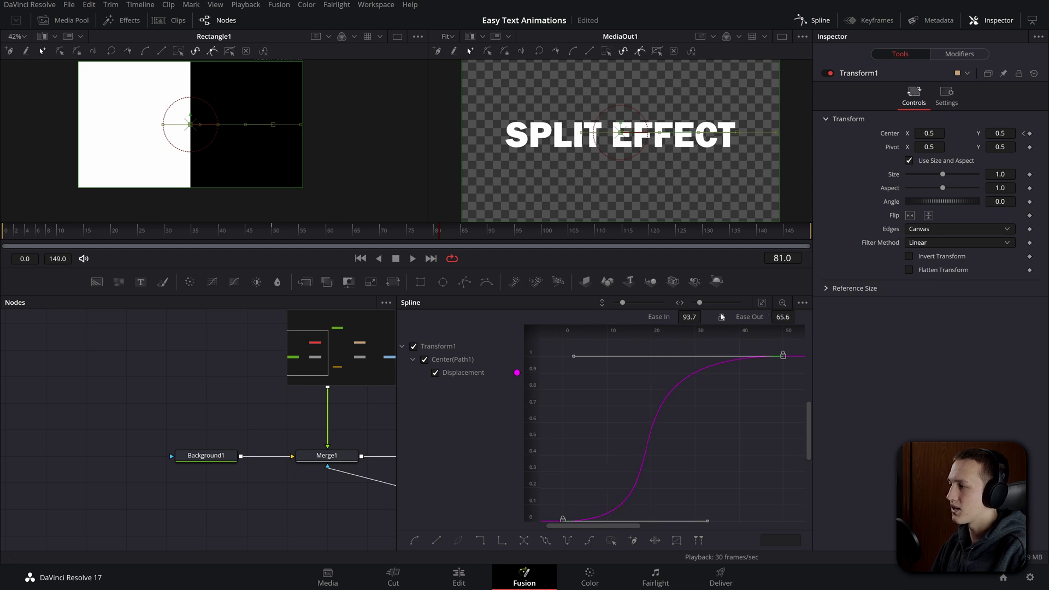
{"action": "left_click", "coordinate": [1, 228]}
{"action": "key", "text": "space"}
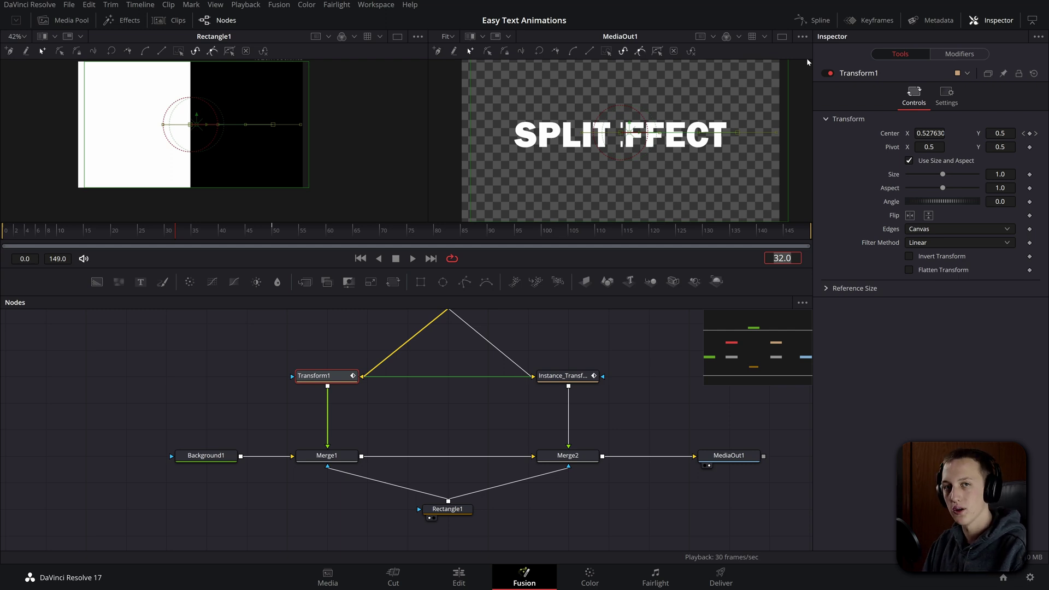
- Enable motion blur on Transform1, inspect the blurred text closely at frame 18, and raise the blur quality
{"action": "left_click", "coordinate": [332, 379]}
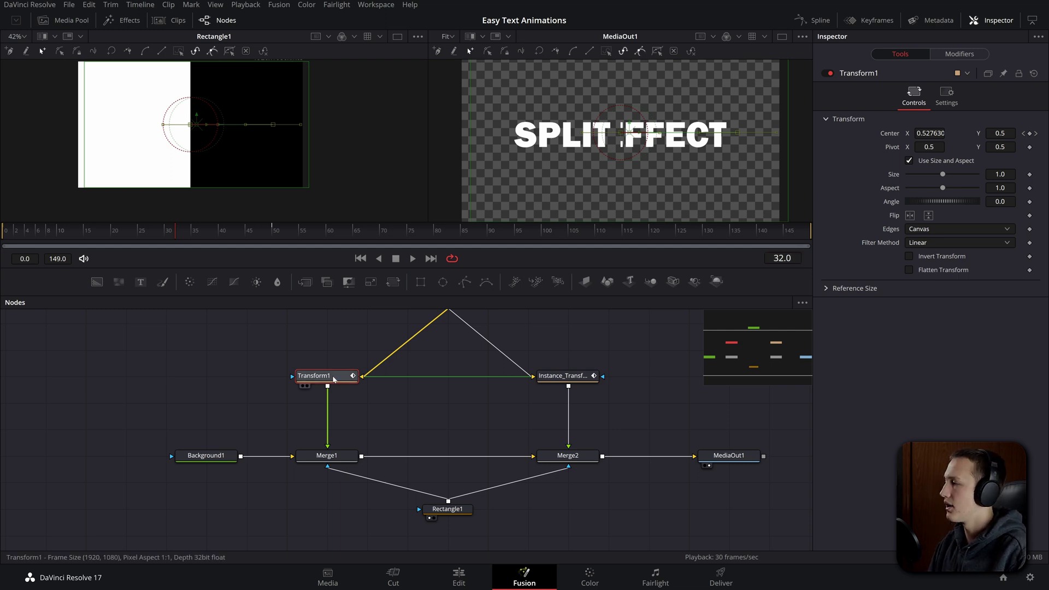
{"action": "left_click", "coordinate": [952, 99]}
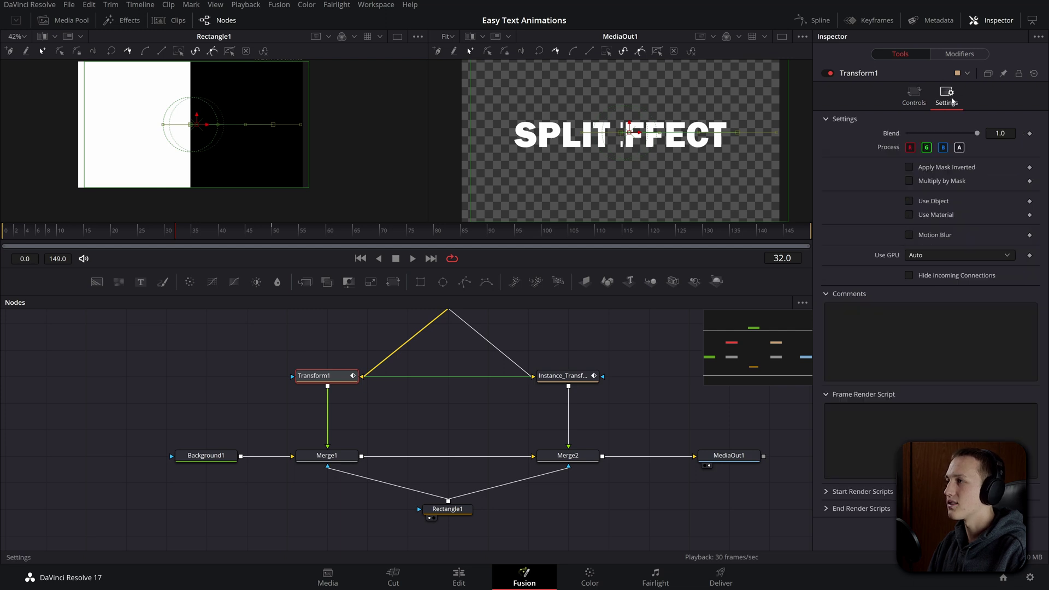
{"action": "left_click", "coordinate": [928, 236]}
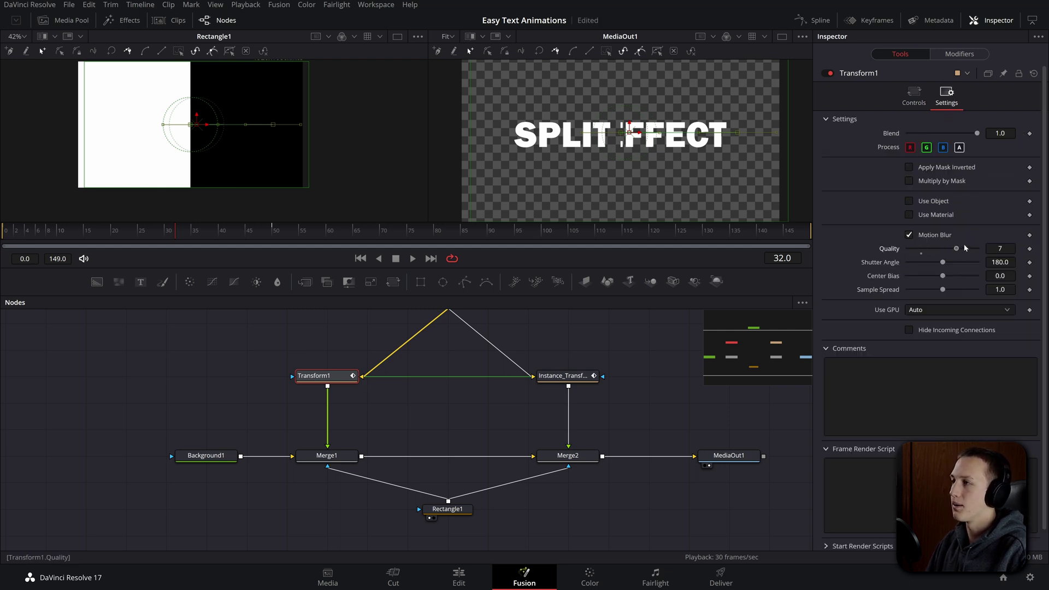
{"action": "left_click", "coordinate": [104, 232]}
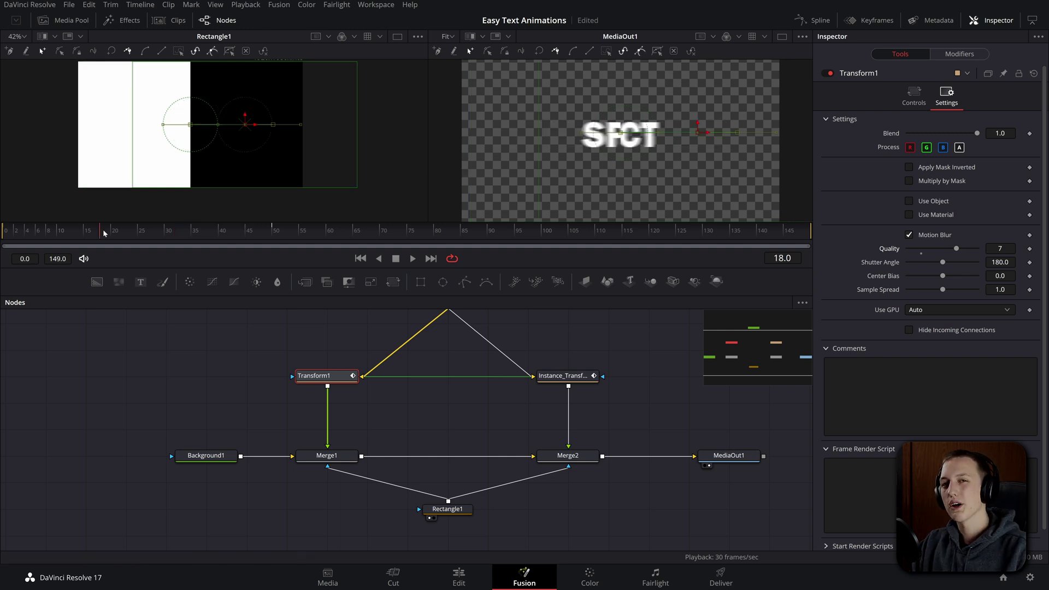
{"action": "scroll", "coordinate": [613, 107], "scroll_direction": "up", "scroll_amount": 10}
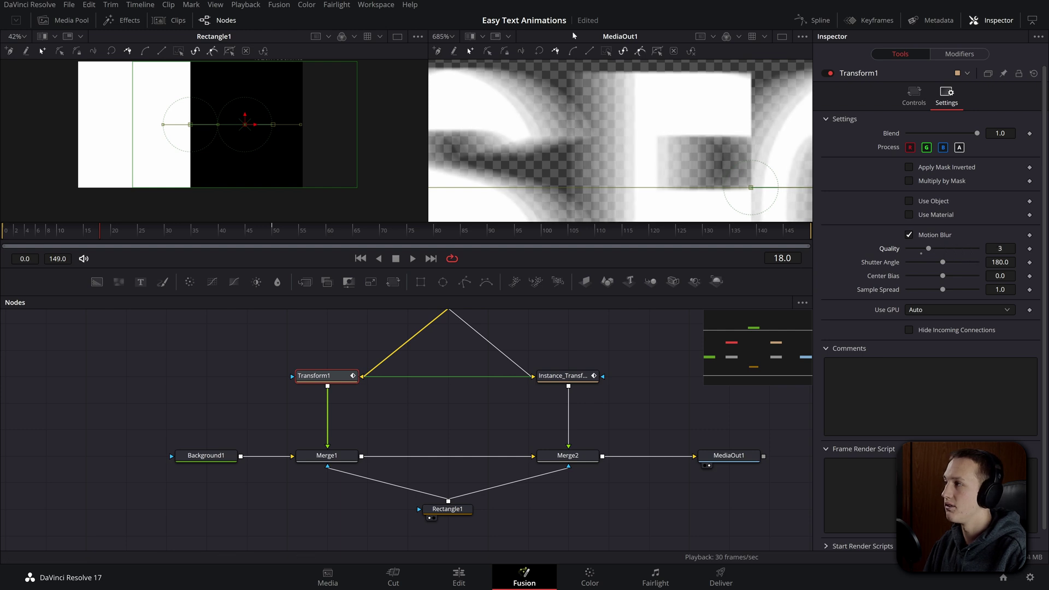
{"action": "left_click_drag", "start_coordinate": [929, 249], "coordinate": [964, 248]}
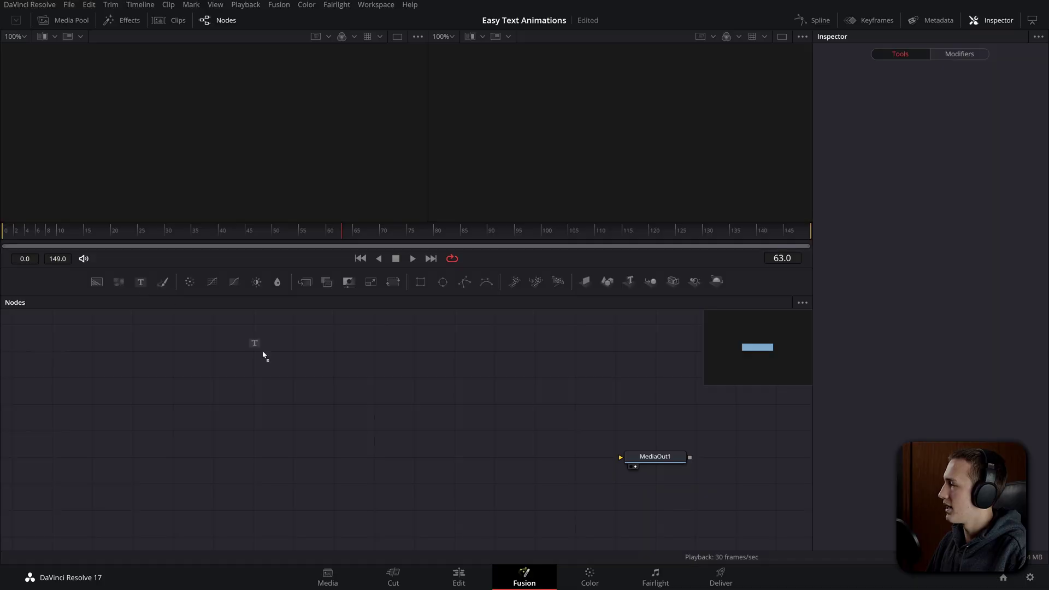
- Add a Background feeding MediaOut1, mask it with a Rectangle, and merge the REVEAL text over it
{"action": "left_click_drag", "start_coordinate": [264, 355], "coordinate": [405, 389]}
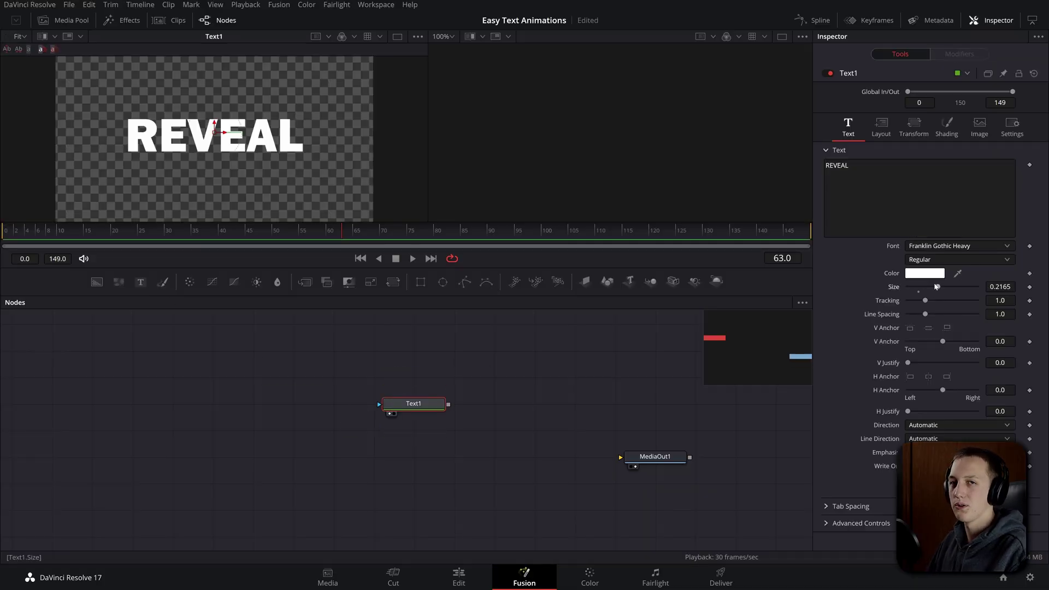
{"action": "left_click_drag", "start_coordinate": [97, 281], "coordinate": [622, 458]}
{"action": "left_click_drag", "start_coordinate": [443, 282], "coordinate": [241, 457]}
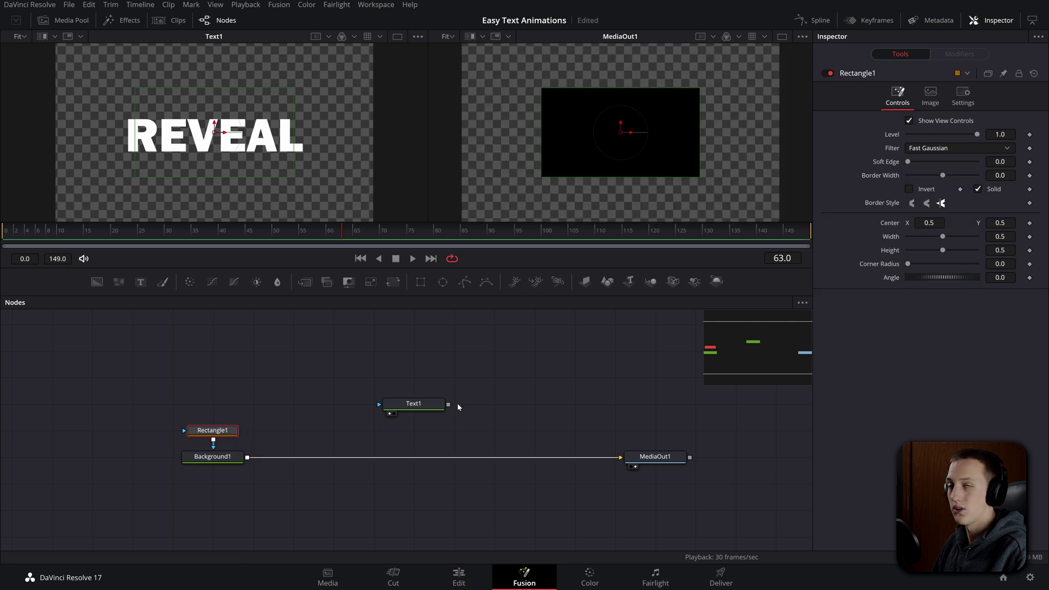
{"action": "left_click_drag", "start_coordinate": [448, 404], "coordinate": [251, 459]}
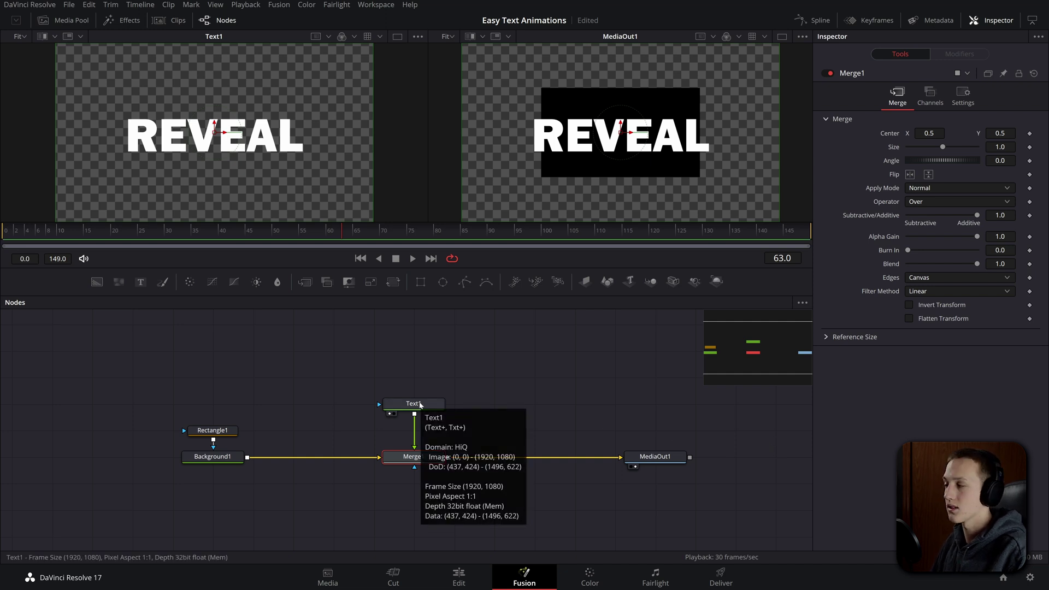
- Fit the Rectangle mask around the REVEAL text, about 0.62 wide and 0.29 high, with Center Y at about 0.485
{"action": "left_click", "coordinate": [213, 431]}
{"action": "left_click_drag", "start_coordinate": [700, 88], "coordinate": [719, 108]}
{"action": "left_click_drag", "start_coordinate": [621, 123], "coordinate": [621, 125]}
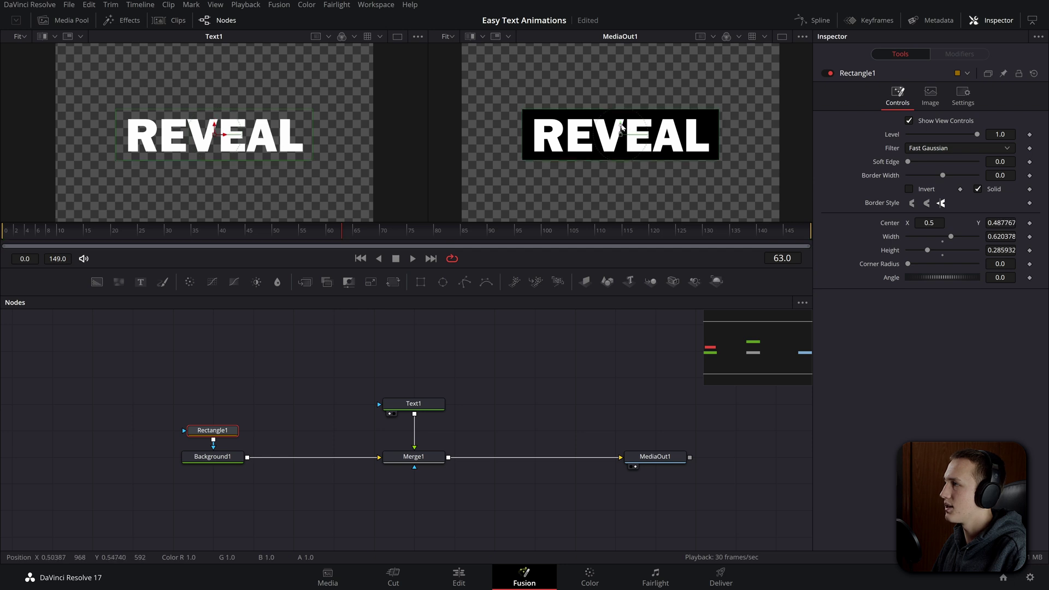
{"action": "left_click_drag", "start_coordinate": [719, 110], "coordinate": [721, 111]}
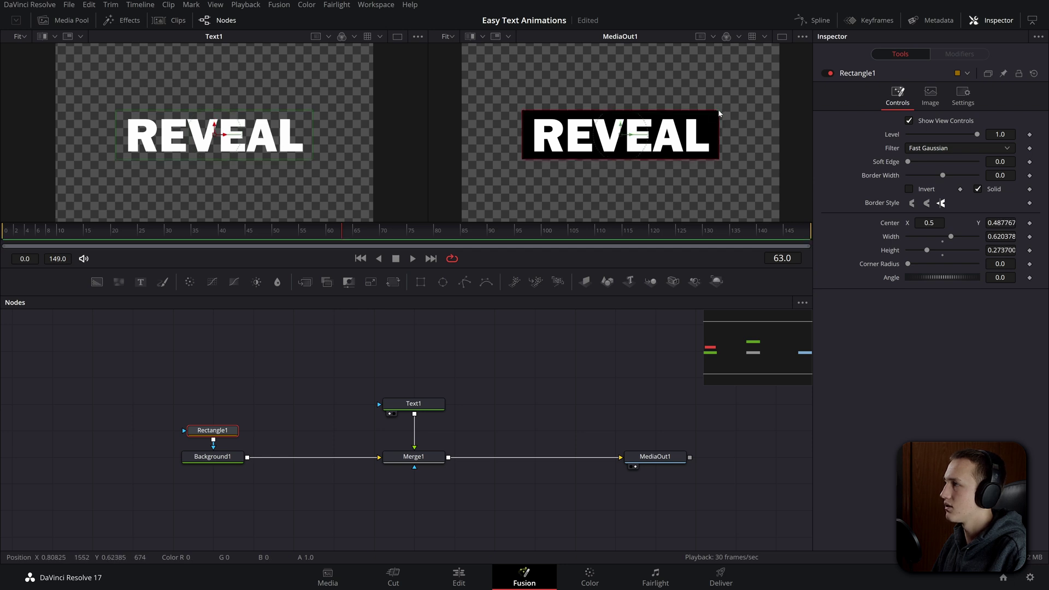
{"action": "left_click_drag", "start_coordinate": [619, 125], "coordinate": [622, 127]}
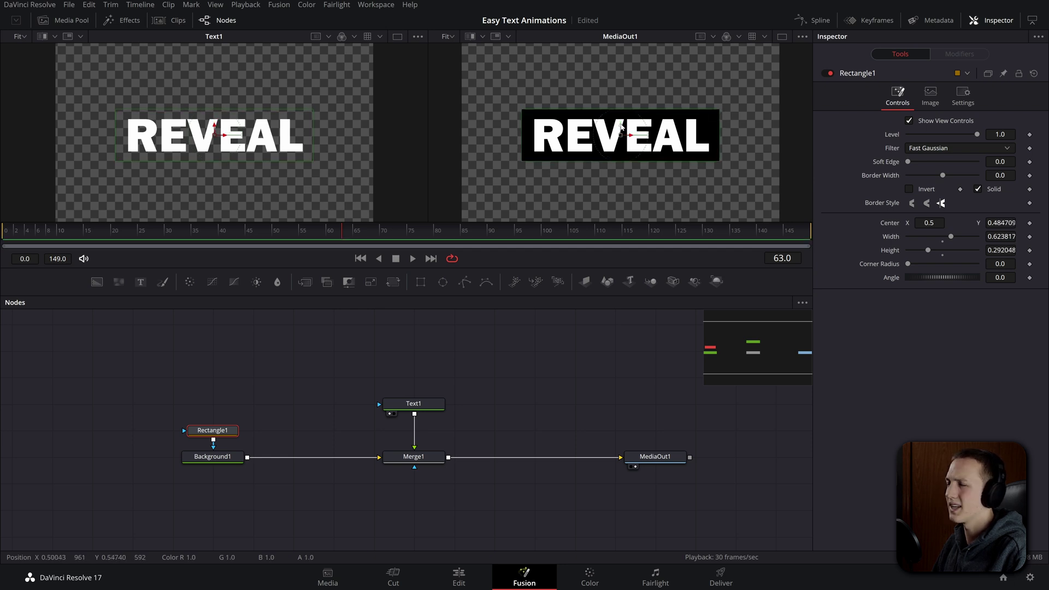
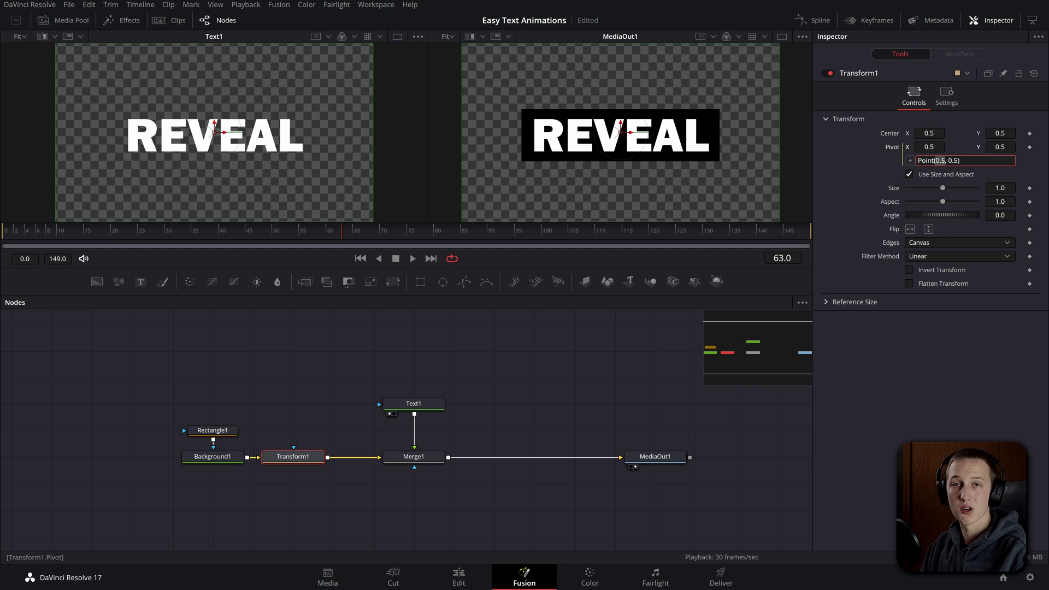
- Enter Point(Rectangle1.Center.X, 0.5) as the expression for Transform1's Pivot
{"action": "type", "text": "Rectangle1."}
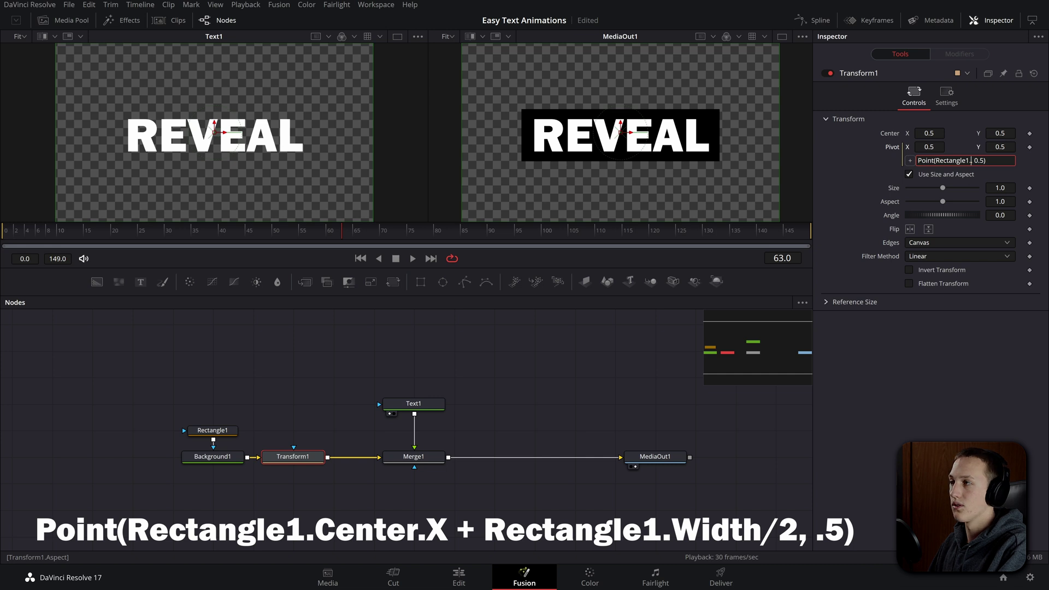
{"action": "type", "text": "Center"}
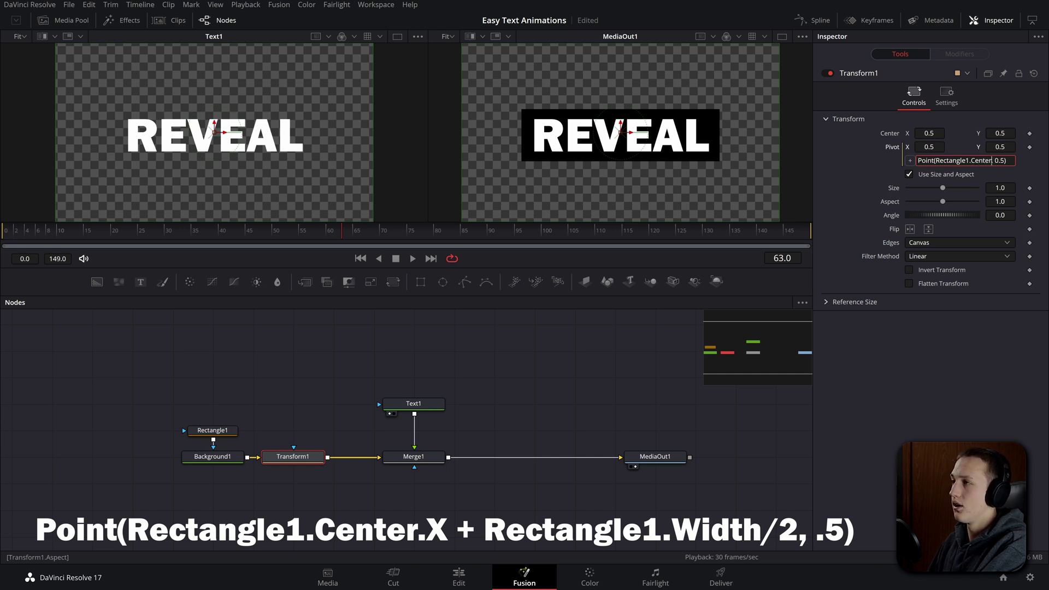
{"action": "type", "text": "."}
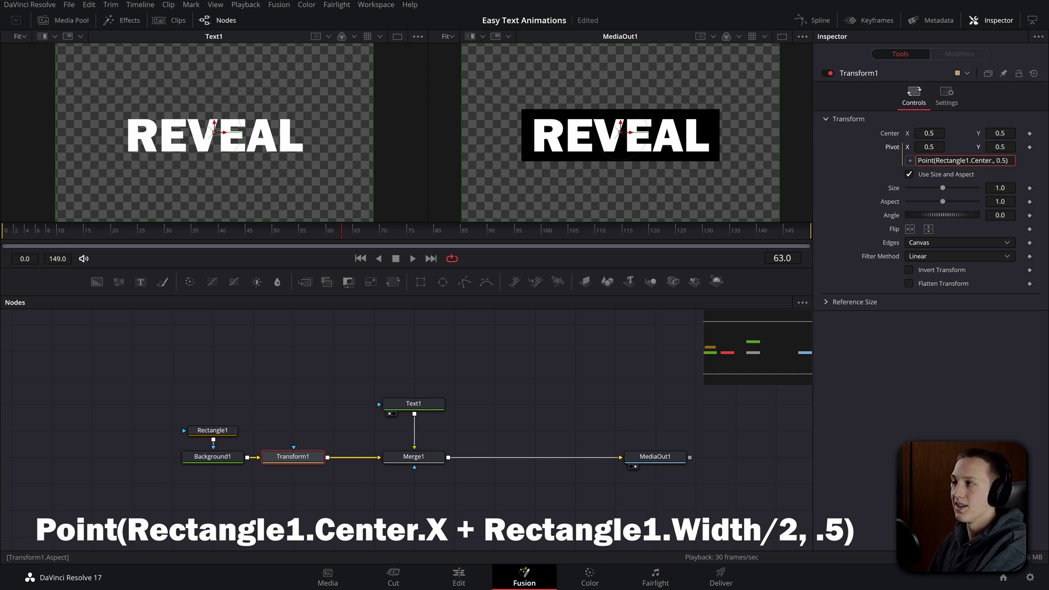
{"action": "type", "text": "X"}
{"action": "key", "text": "Tab"}
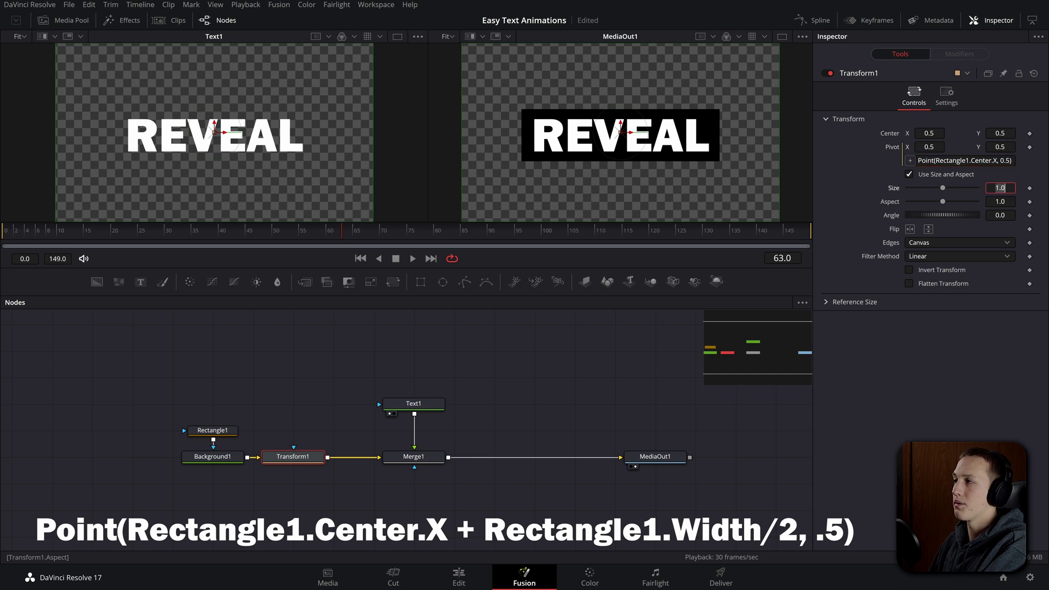
- Check Rectangle1's settings and add + Rectangle1.Width to the X term of Transform1's Pivot expression
{"action": "left_click", "coordinate": [212, 430]}
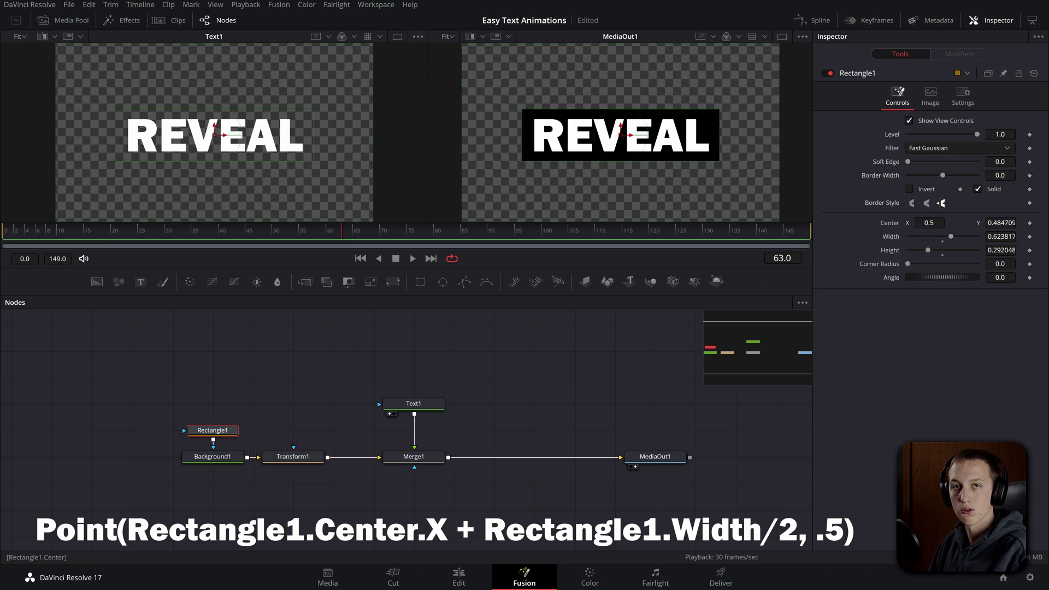
{"action": "left_click", "coordinate": [293, 456]}
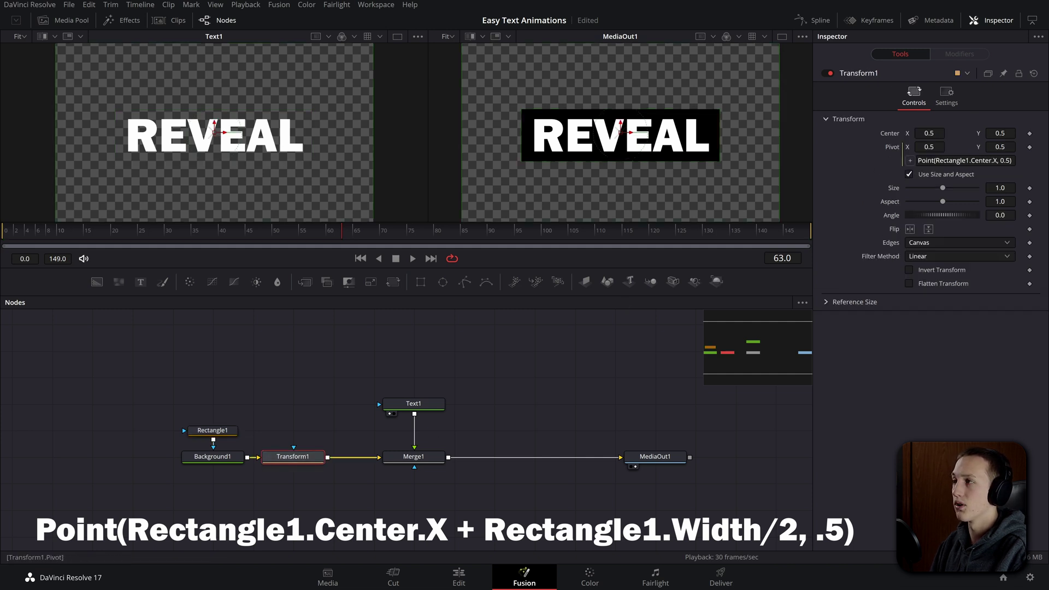
{"action": "left_click", "coordinate": [931, 159]}
{"action": "type", "text": "+"}
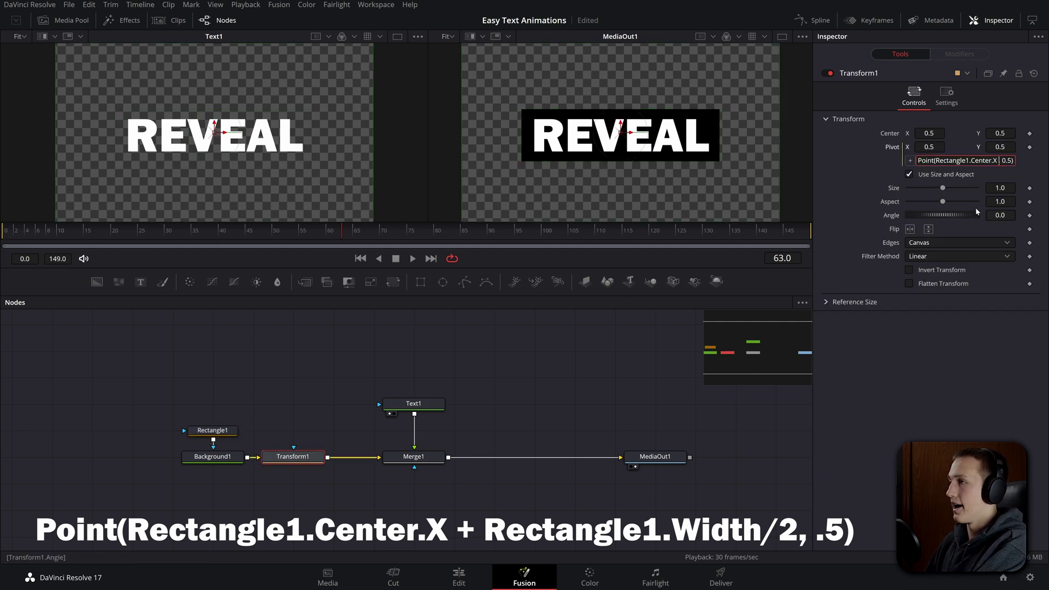
{"action": "type", "text": " Rectangle1."}
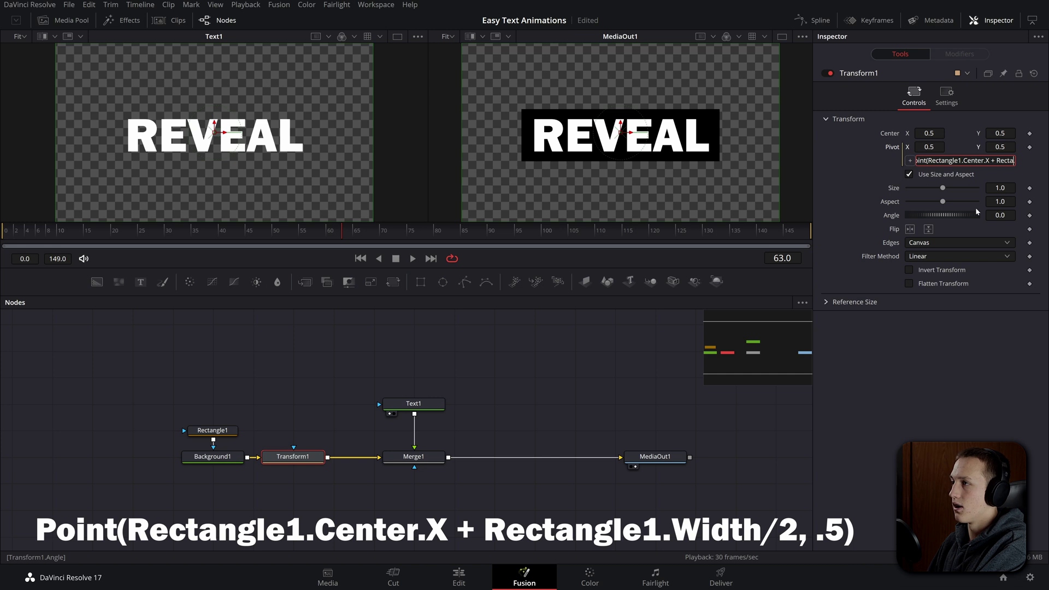
{"action": "type", "text": "Width"}
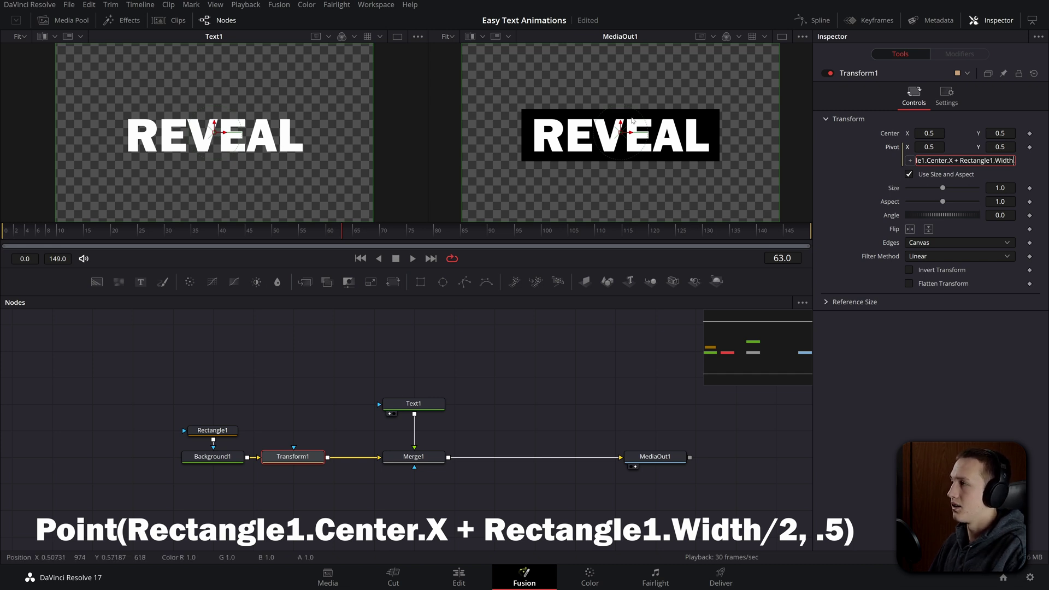
{"action": "left_click", "coordinate": [625, 400]}
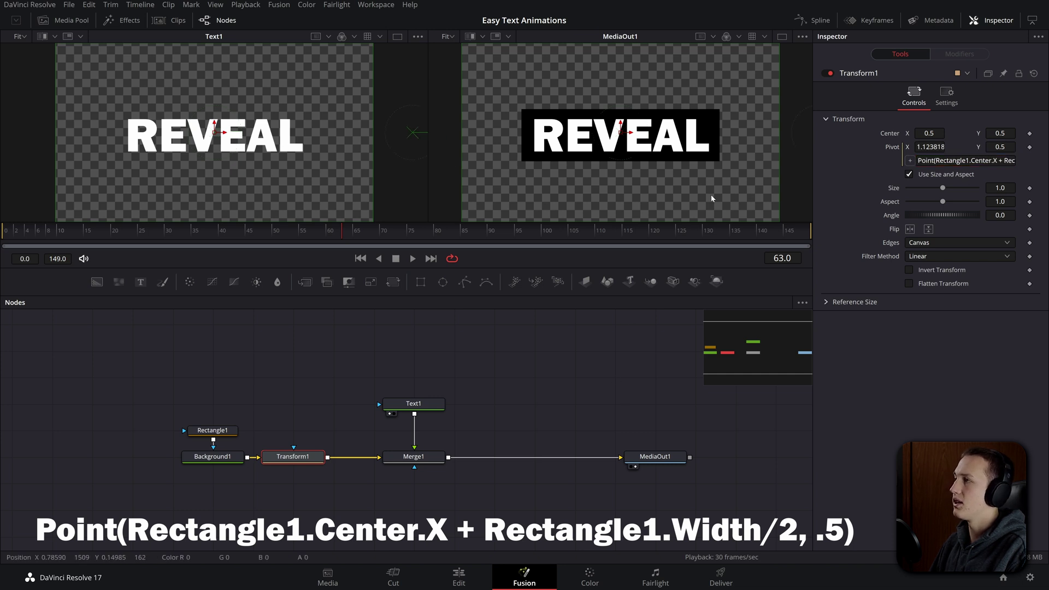
{"action": "left_click_drag", "start_coordinate": [702, 195], "coordinate": [678, 198]}
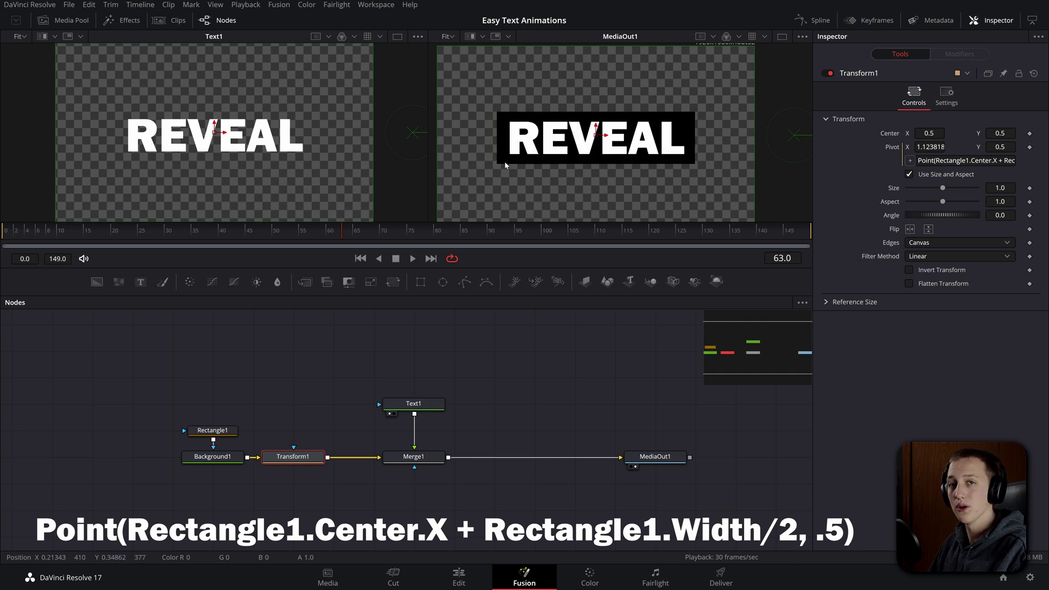
- Divide Rectangle1.Width by 2 in Transform1's Pivot expression and inspect the pivot at the rectangle's right edge
{"action": "left_click", "coordinate": [983, 160]}
{"action": "key", "text": "End"}
{"action": "type", "text": "/2"}
{"action": "key", "text": "Tab"}
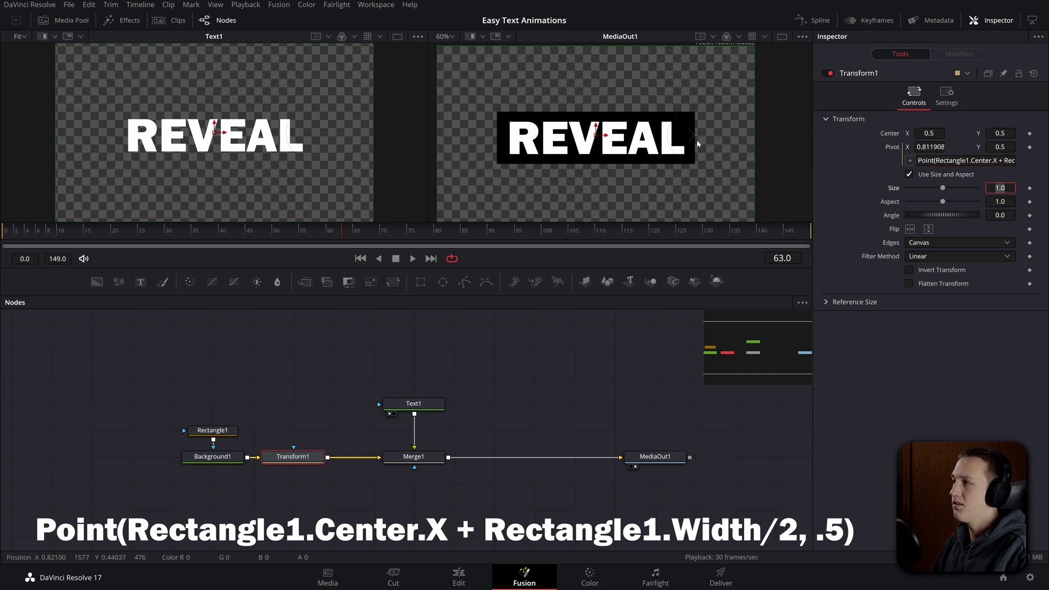
{"action": "scroll", "coordinate": [693, 188], "scroll_direction": "up", "scroll_amount": 5}
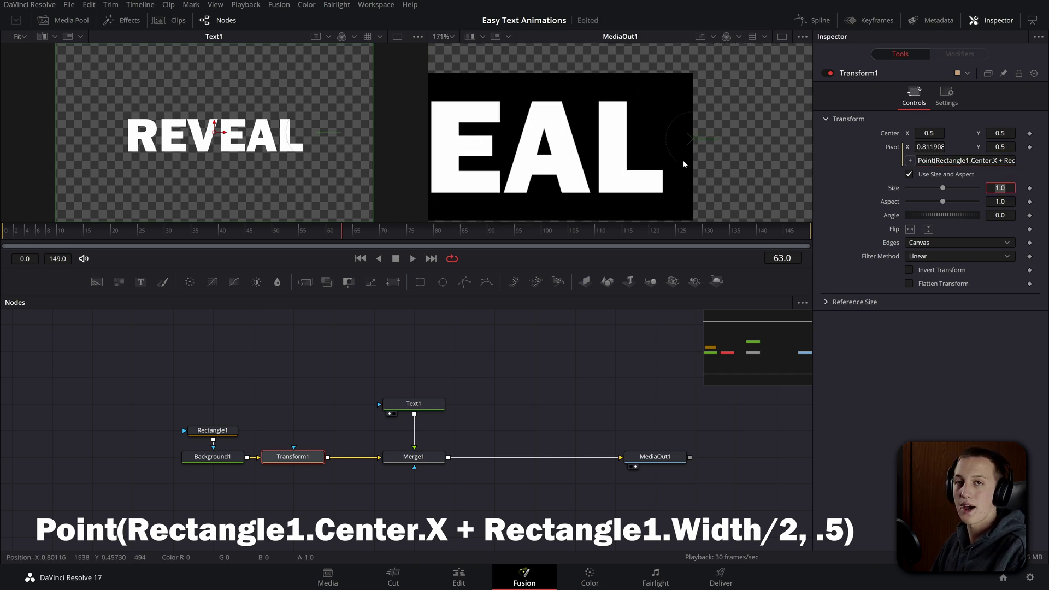
{"action": "left_click_drag", "start_coordinate": [936, 160], "coordinate": [966, 160]}
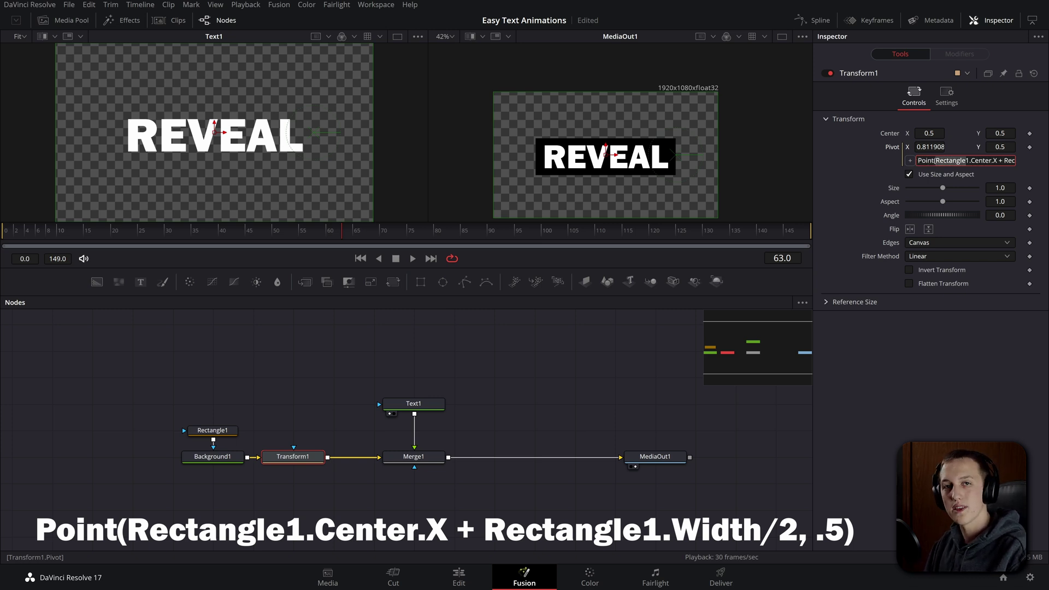
- Turn off Use Size and Aspect on Transform1 and keyframe X Size at 1.0 on frame 50 and 0.0 on frame 0
{"action": "left_click", "coordinate": [924, 175]}
{"action": "mouse_move", "coordinate": [943, 188]}
{"action": "left_mouse_down"}
{"action": "mouse_move", "coordinate": [909, 189]}
{"action": "mouse_move", "coordinate": [951, 191]}
{"action": "mouse_move", "coordinate": [926, 190]}
{"action": "left_mouse_up"}
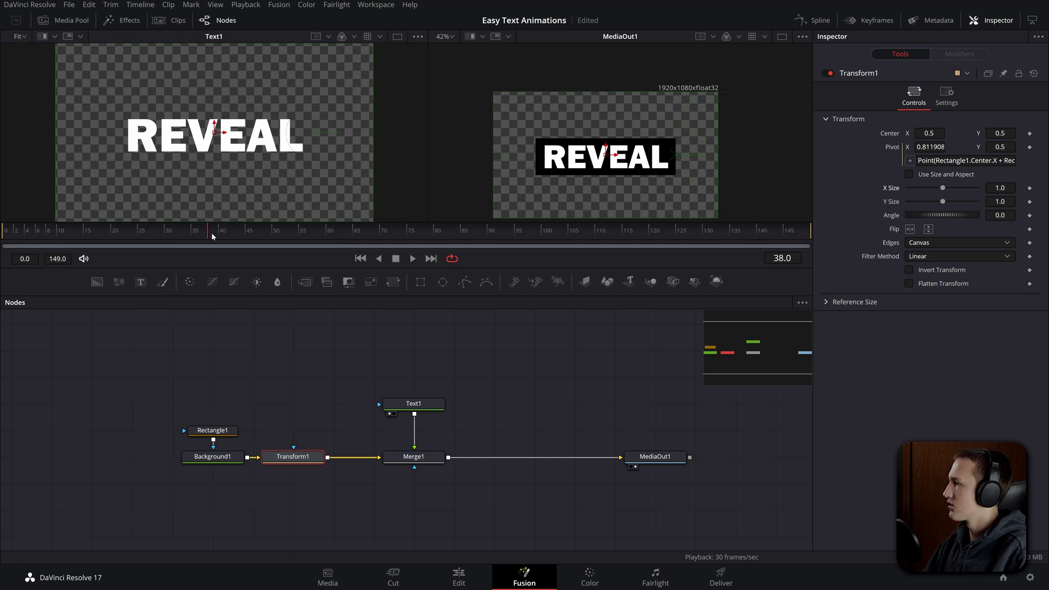
{"action": "left_click_drag", "start_coordinate": [213, 236], "coordinate": [273, 238]}
{"action": "left_click", "coordinate": [1030, 188]}
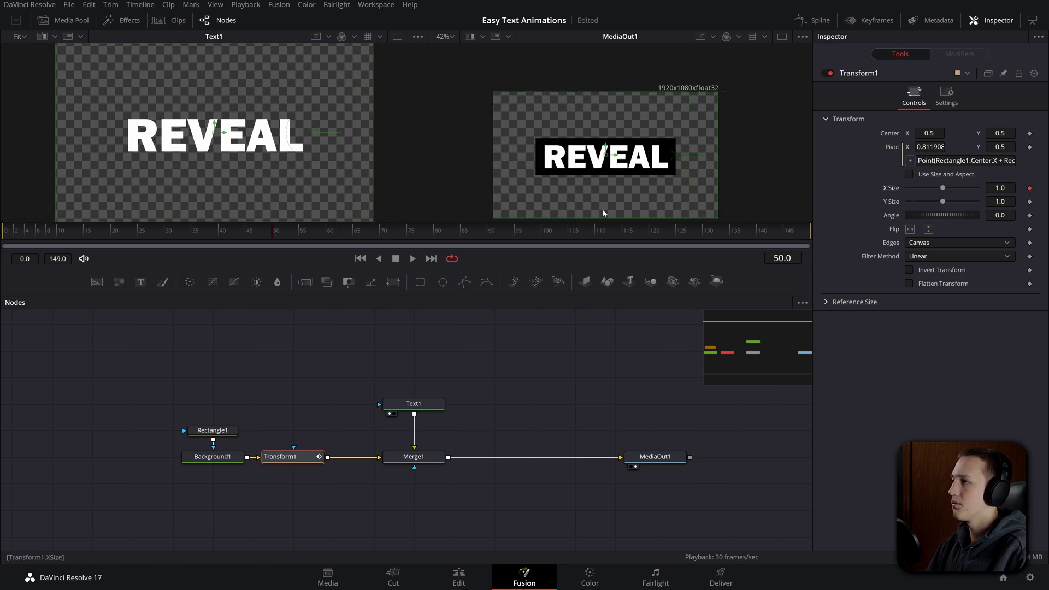
{"action": "left_click_drag", "start_coordinate": [5, 223], "coordinate": [5, 224]}
{"action": "left_click_drag", "start_coordinate": [943, 188], "coordinate": [899, 192]}
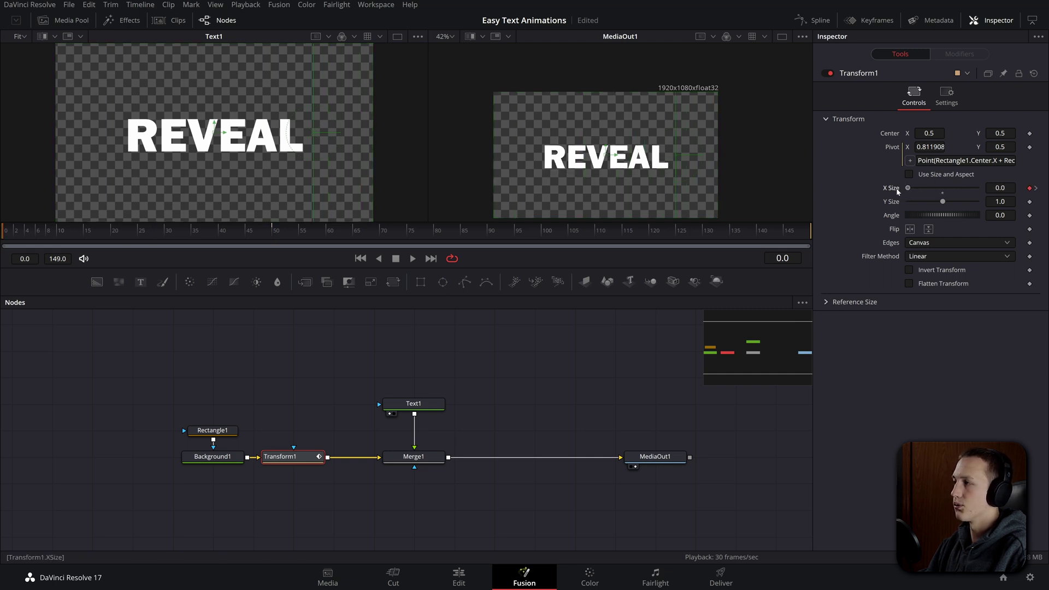
- Connect Transform1's output to Merge1's mask input as well, and preview the text reveal
{"action": "left_click", "coordinate": [293, 461]}
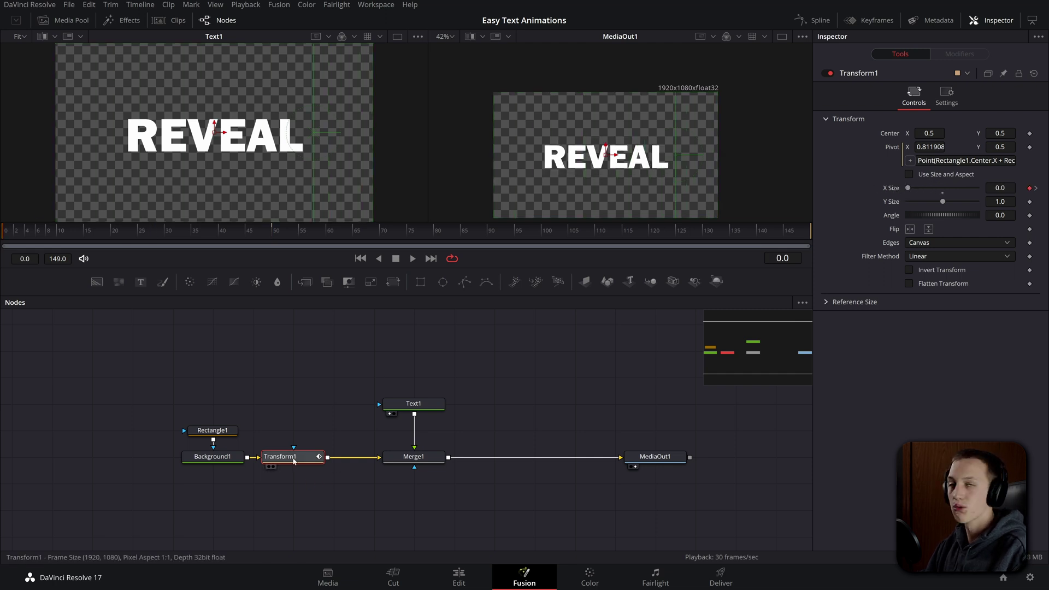
{"action": "left_click_drag", "start_coordinate": [328, 458], "coordinate": [415, 468]}
{"action": "key", "text": "space"}
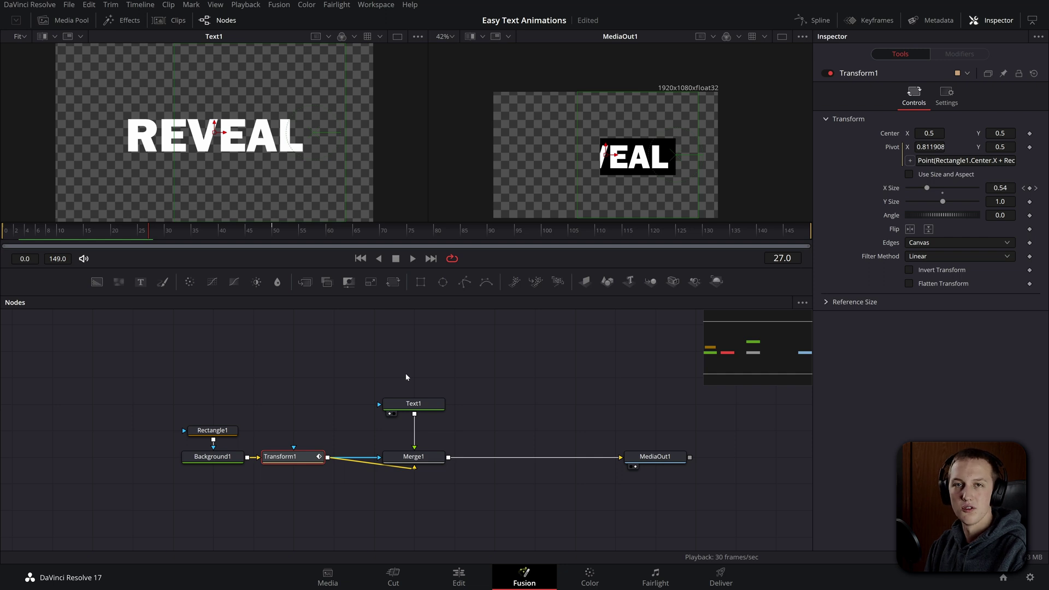
- Keyframe Text1's layout Center at 0.5, 0.5 on frame 50 and shifted left on frame 0, and preview the slide
{"action": "left_click_drag", "start_coordinate": [224, 230], "coordinate": [273, 230]}
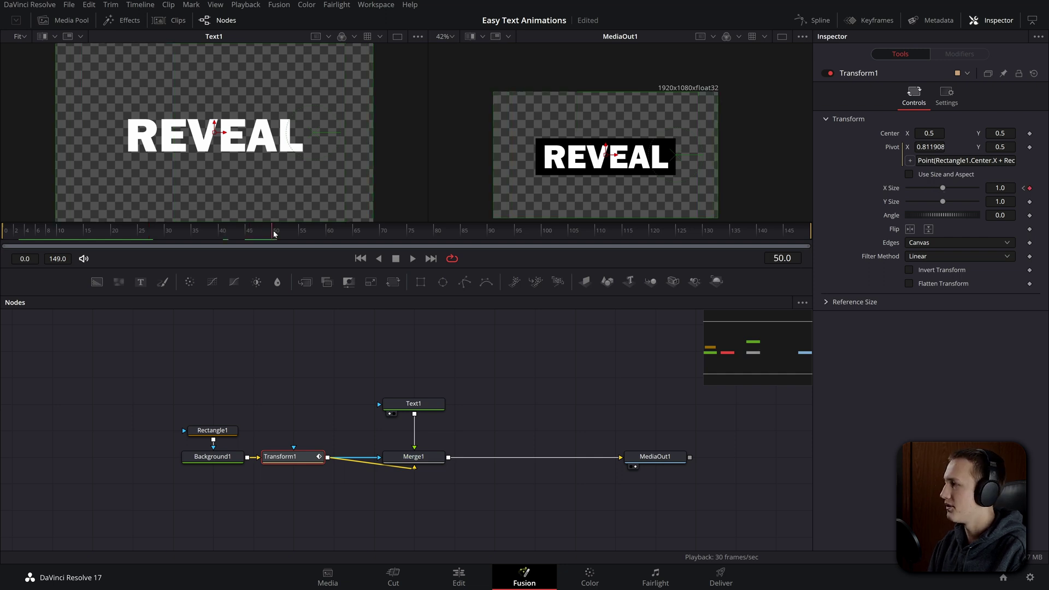
{"action": "left_click", "coordinate": [405, 406]}
{"action": "left_click", "coordinate": [881, 127]}
{"action": "left_click", "coordinate": [1029, 179]}
{"action": "left_click_drag", "start_coordinate": [198, 231], "coordinate": [3, 231]}
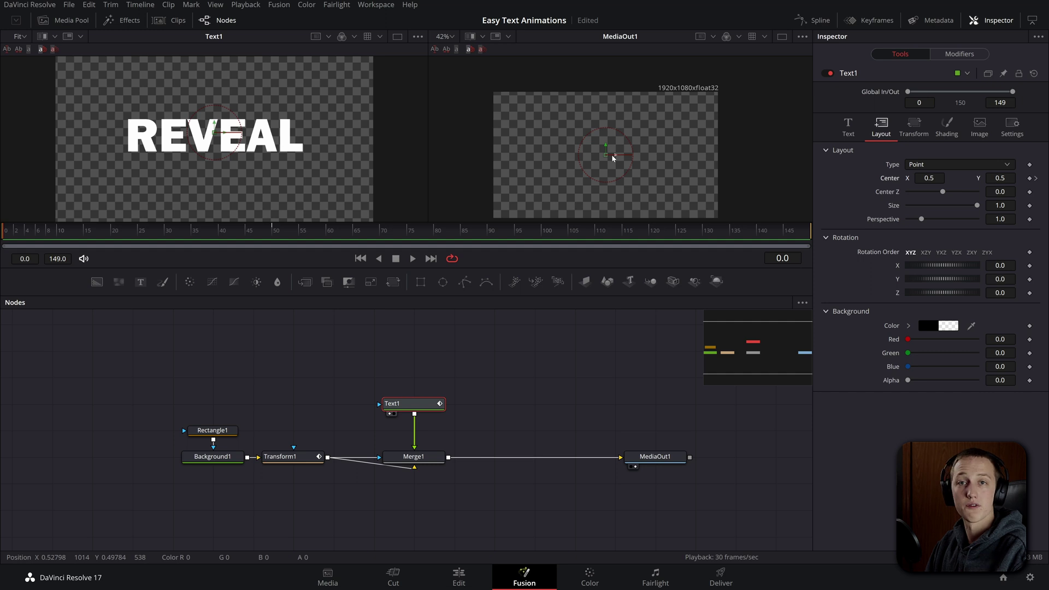
{"action": "left_click_drag", "start_coordinate": [614, 158], "coordinate": [563, 159]}
{"action": "key", "text": "space"}
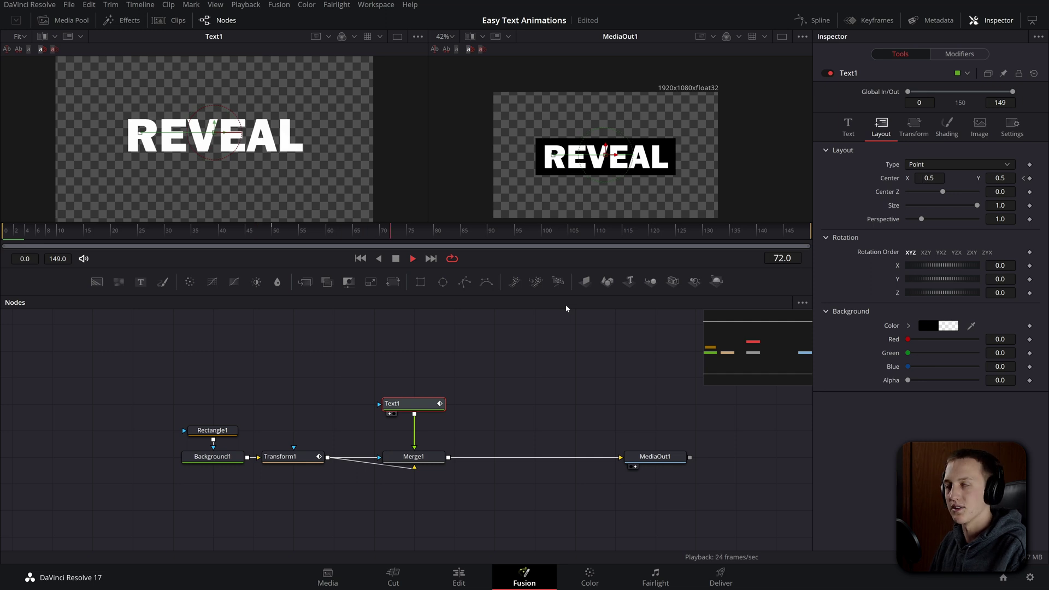
{"action": "key", "text": "space"}
- Show the Text1 Displacement and Transform1 X Size curves together in the spline editor, fitted to view
{"action": "left_click", "coordinate": [819, 20]}
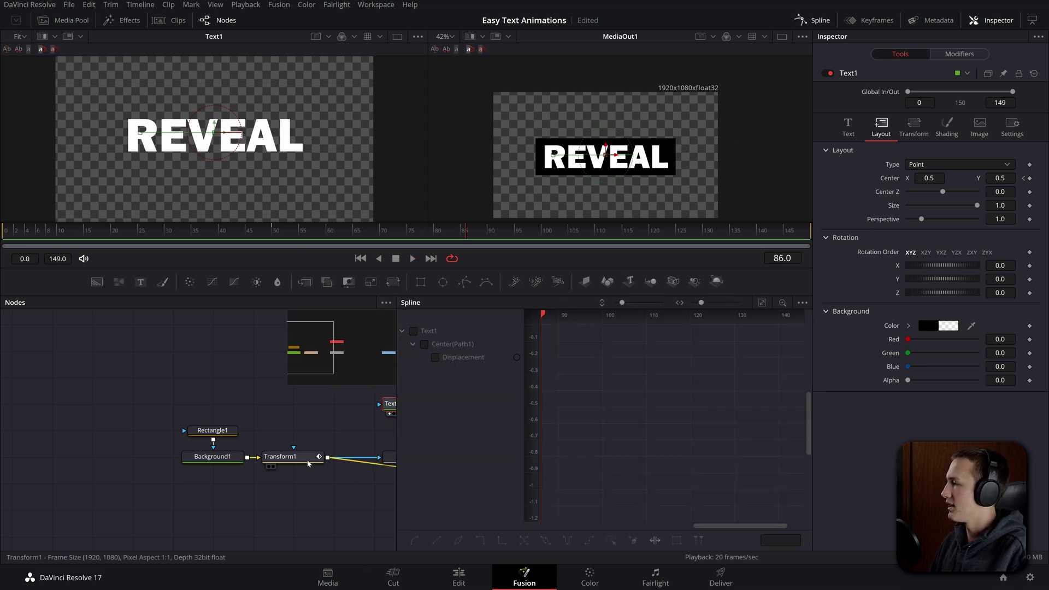
{"action": "left_click", "coordinate": [306, 460], "text": "ctrl"}
{"action": "left_click", "coordinate": [413, 331]}
{"action": "left_click", "coordinate": [413, 371]}
{"action": "key", "text": "ctrl+f"}
{"action": "scroll", "coordinate": [689, 381], "scroll_direction": "down", "scroll_amount": 2}
- Smooth and flatten all keyframes of both curves, set Ease In to 94.5 and Ease Out to 52.4, and preview
{"action": "left_click_drag", "start_coordinate": [775, 343], "coordinate": [558, 508]}
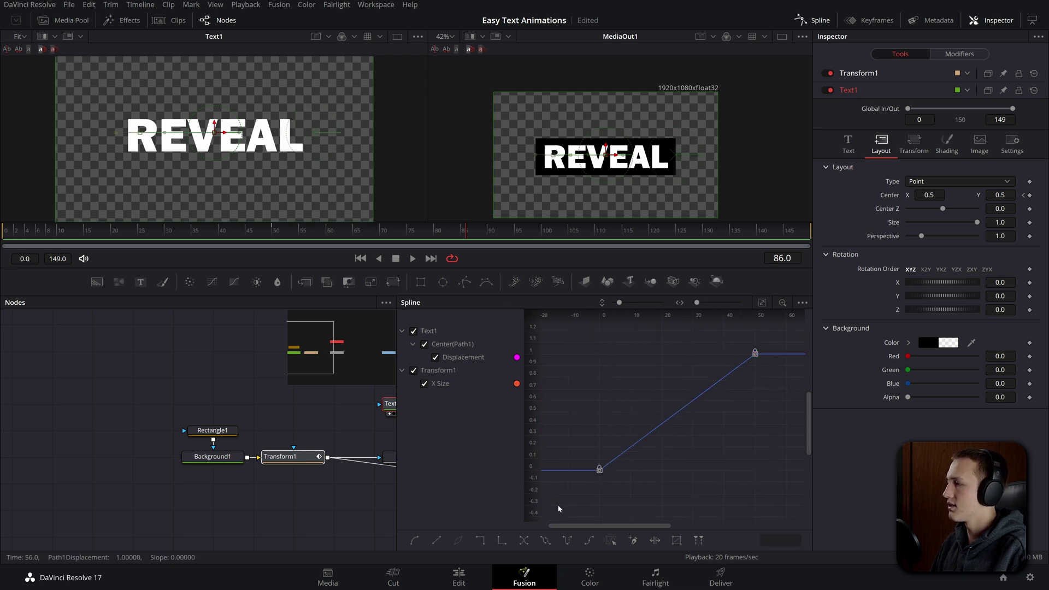
{"action": "key", "text": "s"}
{"action": "key", "text": "t"}
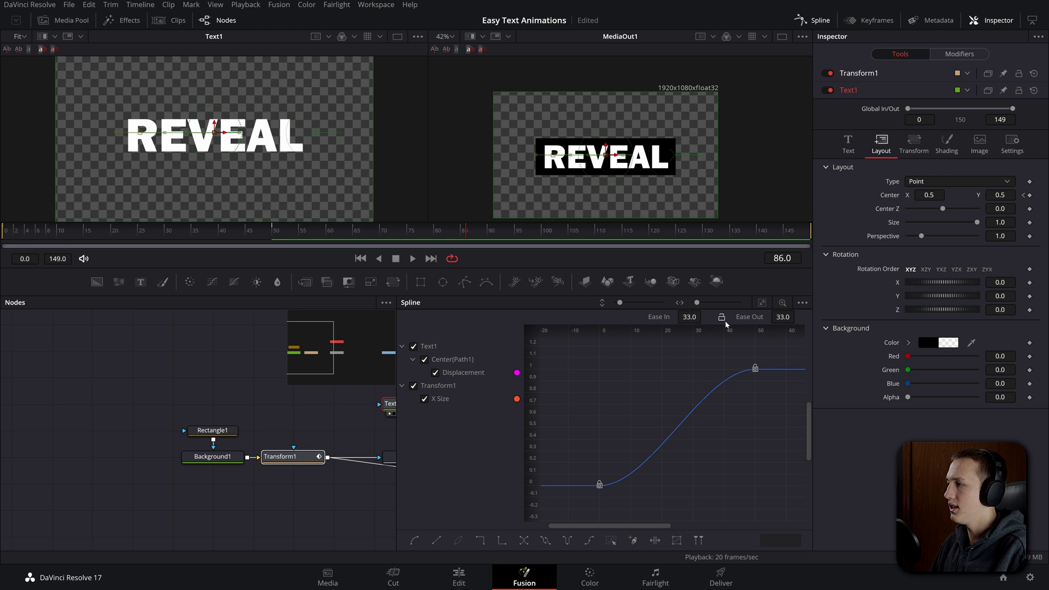
{"action": "left_click_drag", "start_coordinate": [698, 321], "coordinate": [758, 330]}
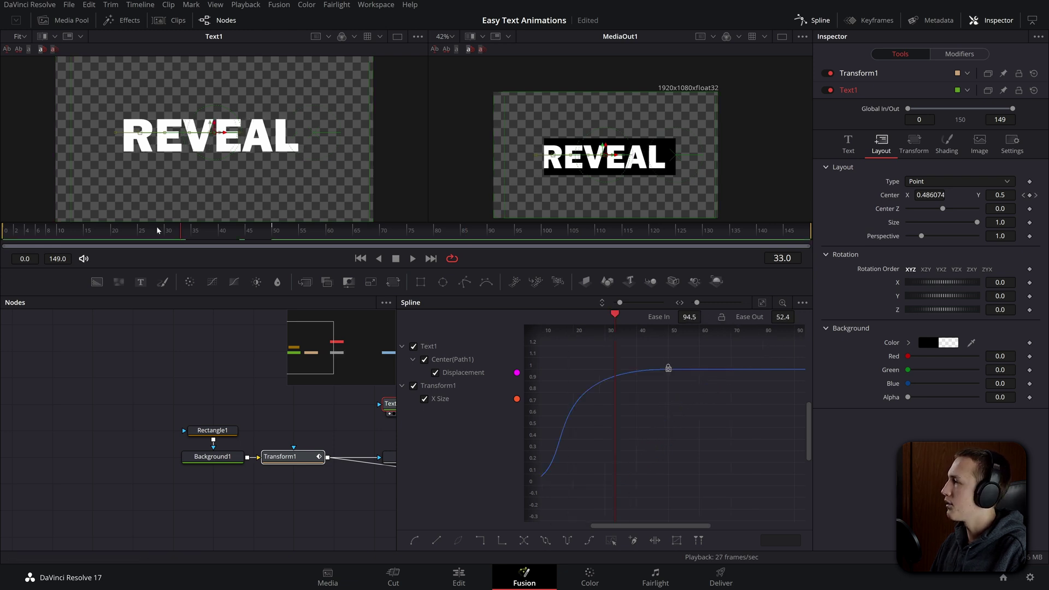
{"action": "key", "text": "space"}
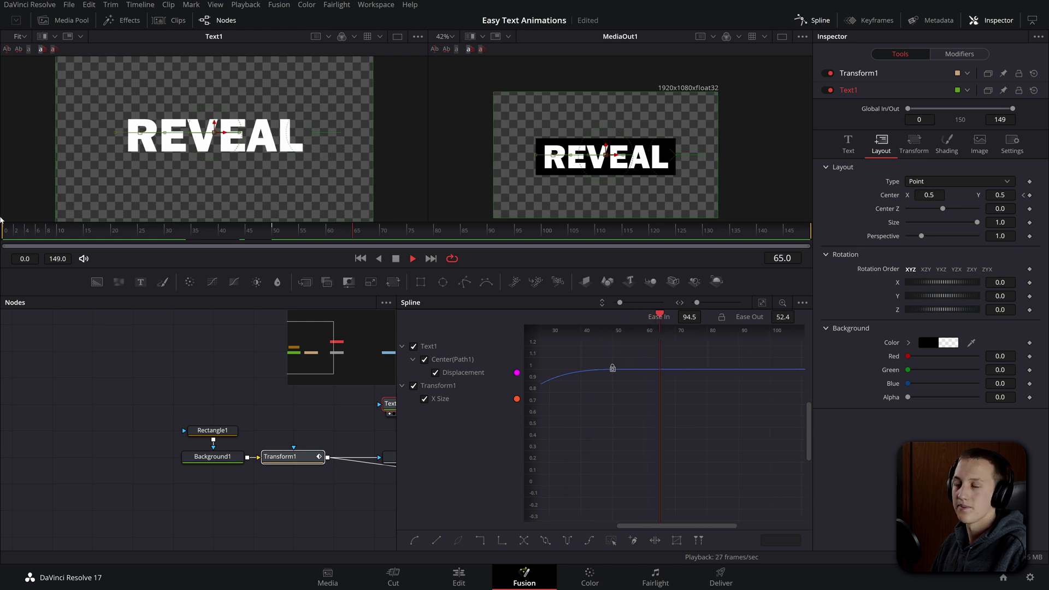
- Enable motion blur on Transform1 with a quality of 8
{"action": "left_click", "coordinate": [316, 426]}
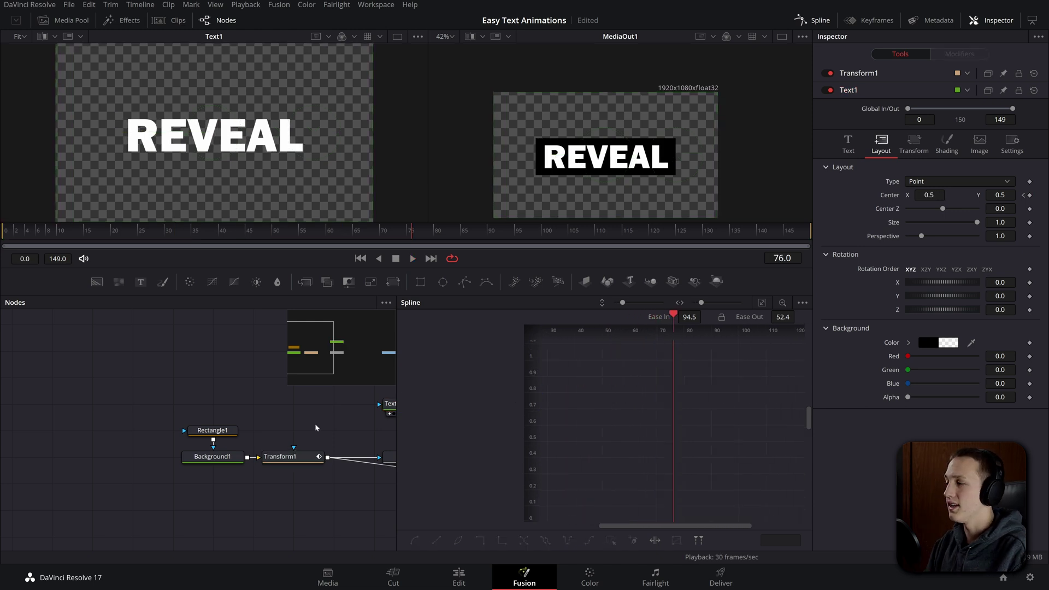
{"action": "left_click", "coordinate": [284, 457]}
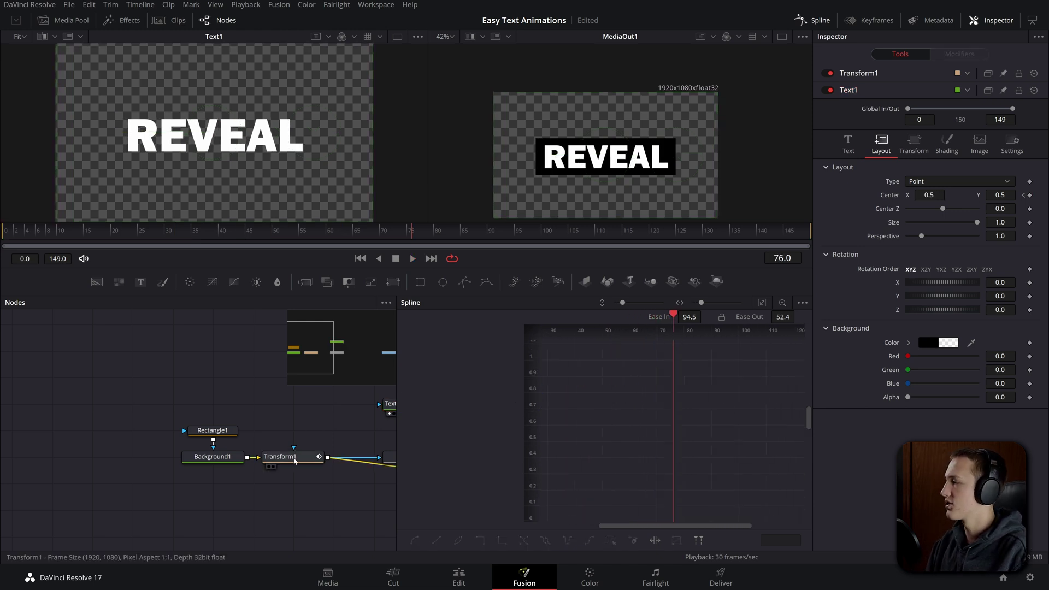
{"action": "left_click", "coordinate": [948, 98]}
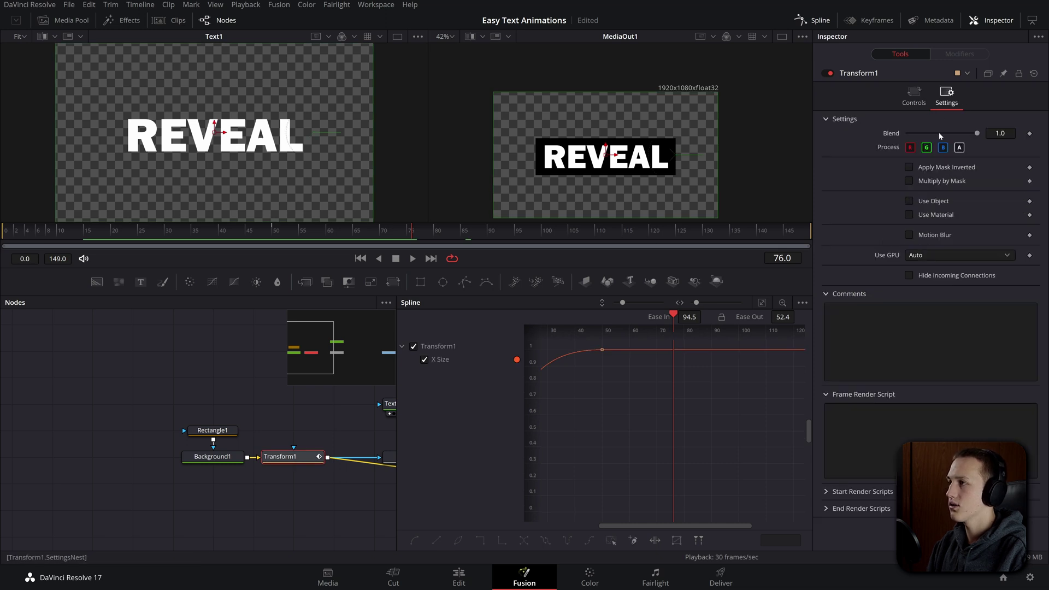
{"action": "left_click_drag", "start_coordinate": [923, 249], "coordinate": [964, 249]}
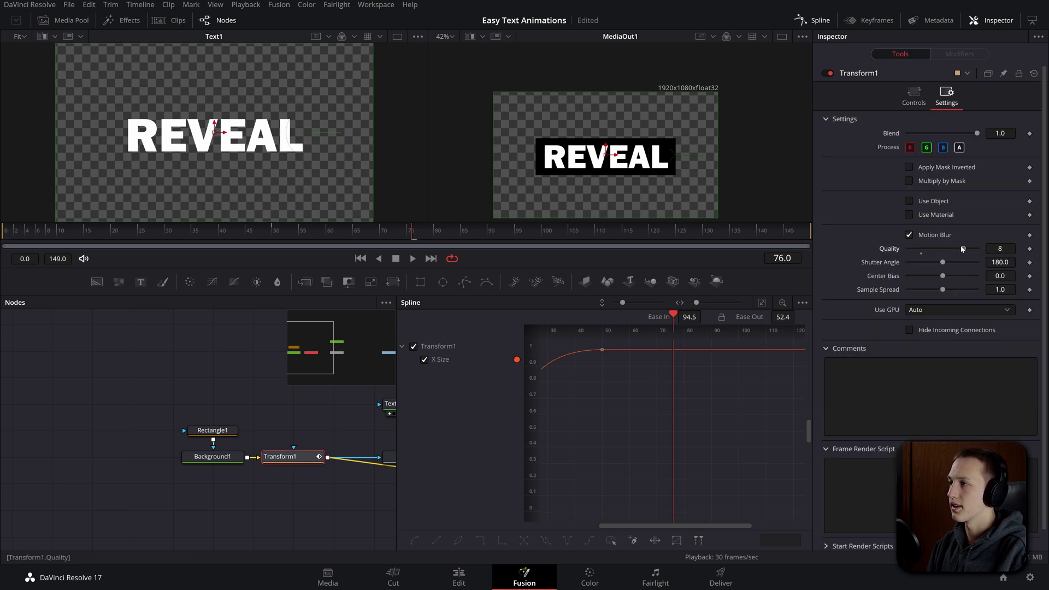
- Enable motion blur on Text1, raise its quality, and play back the REVEAL animation
{"action": "left_click", "coordinate": [302, 430]}
{"action": "left_click", "coordinate": [1012, 126]}
{"action": "left_click", "coordinate": [936, 199]}
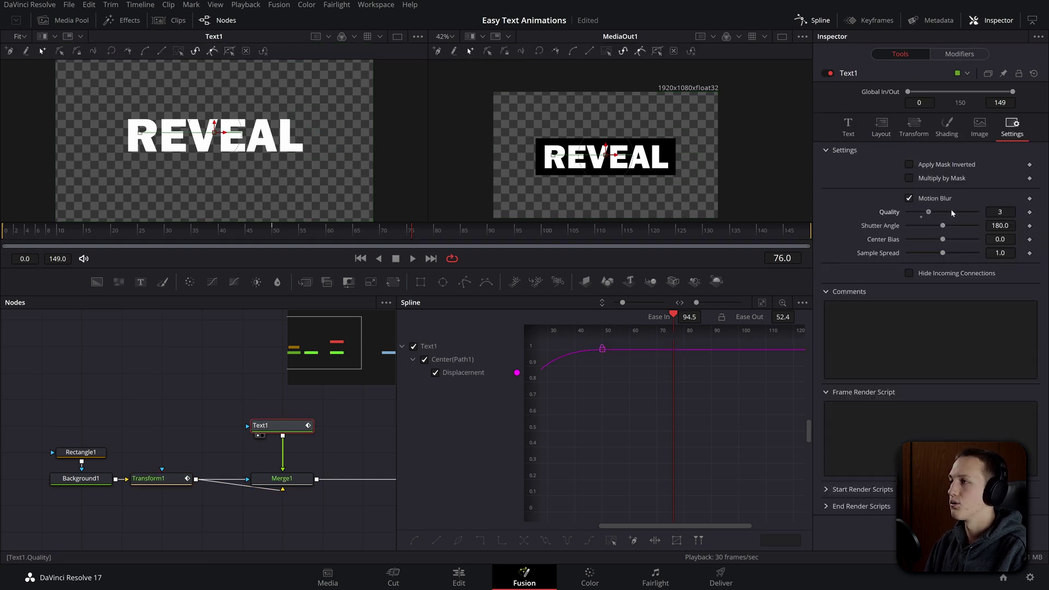
{"action": "left_click_drag", "start_coordinate": [972, 217], "coordinate": [964, 215]}
{"action": "key", "text": "space"}
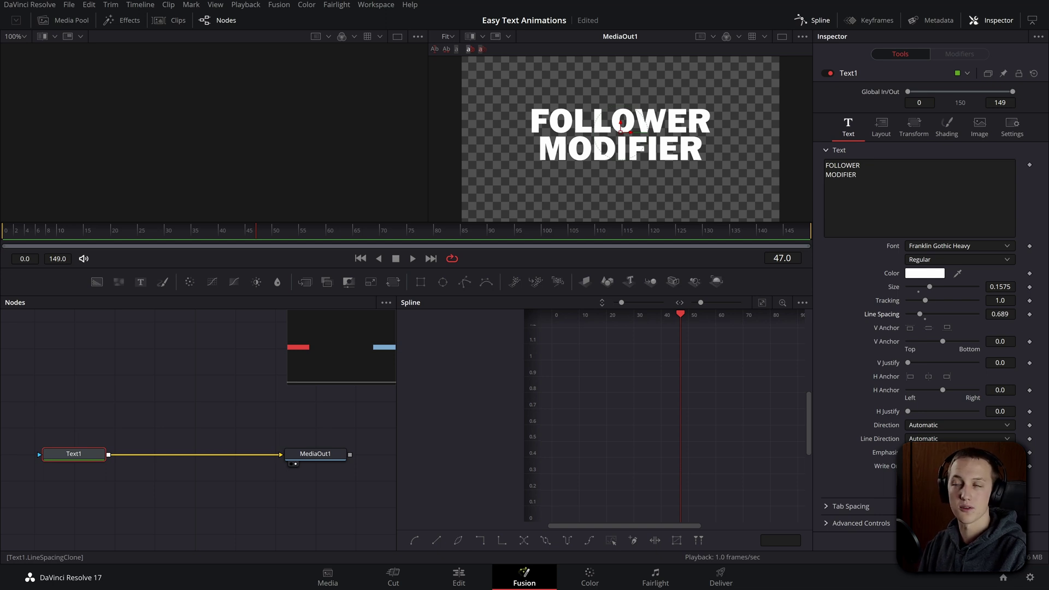
- Add a Follower modifier to the FOLLOWER MODIFIER text and open the modifier's character transform settings
{"action": "right_click", "coordinate": [837, 175]}
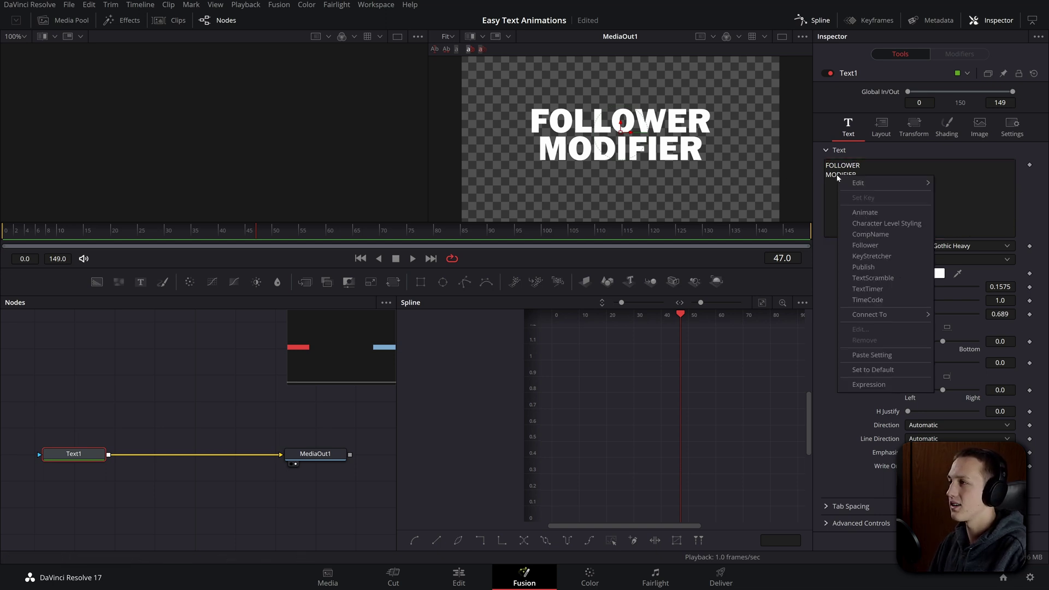
{"action": "left_click", "coordinate": [866, 245]}
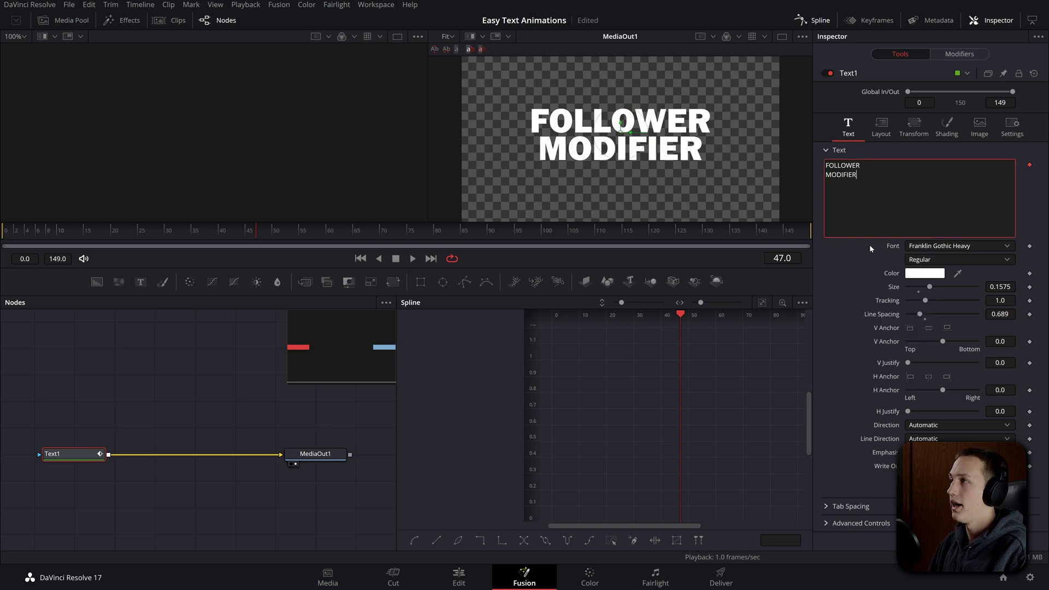
{"action": "left_click", "coordinate": [958, 55]}
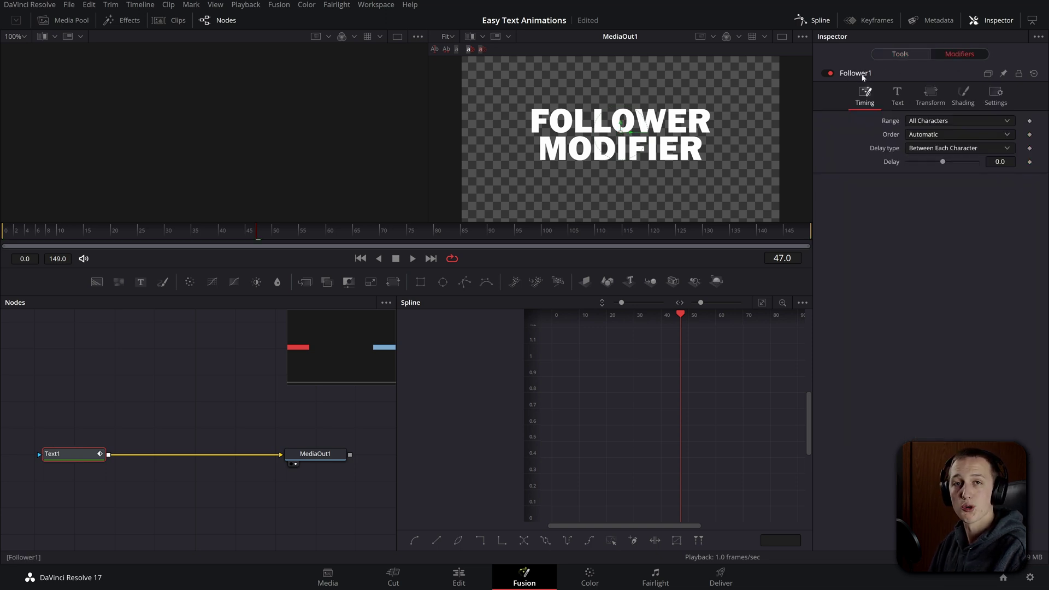
{"action": "left_click", "coordinate": [904, 99]}
{"action": "left_click", "coordinate": [931, 96]}
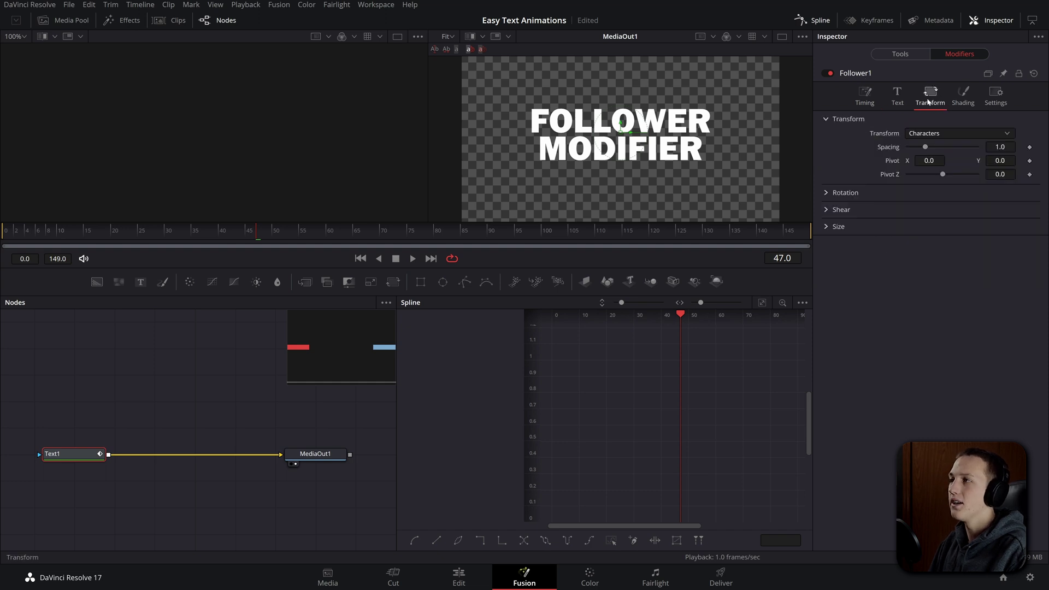
{"action": "left_click", "coordinate": [960, 94]}
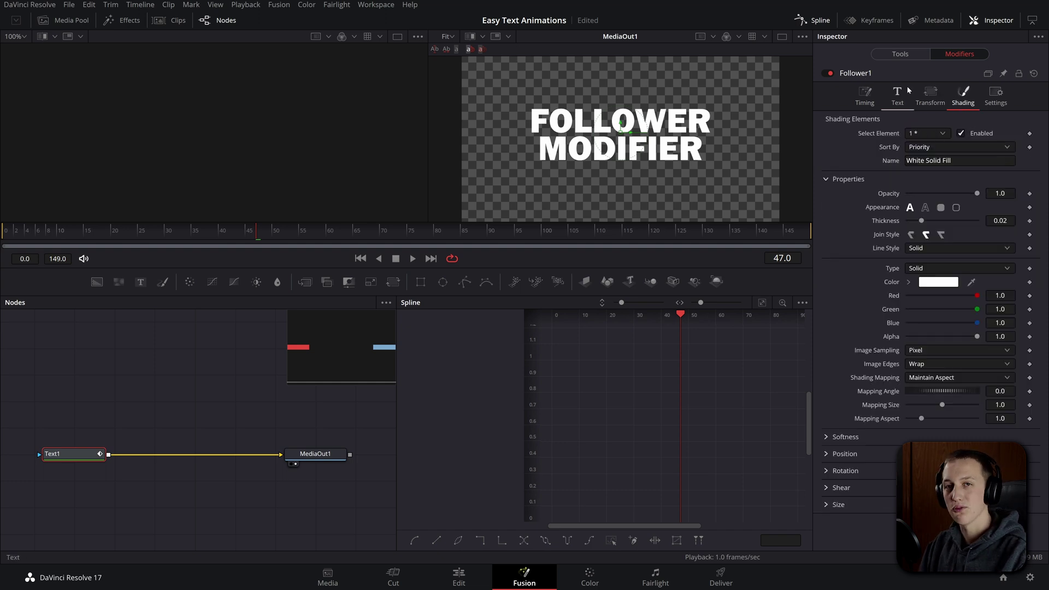
{"action": "left_click", "coordinate": [907, 91]}
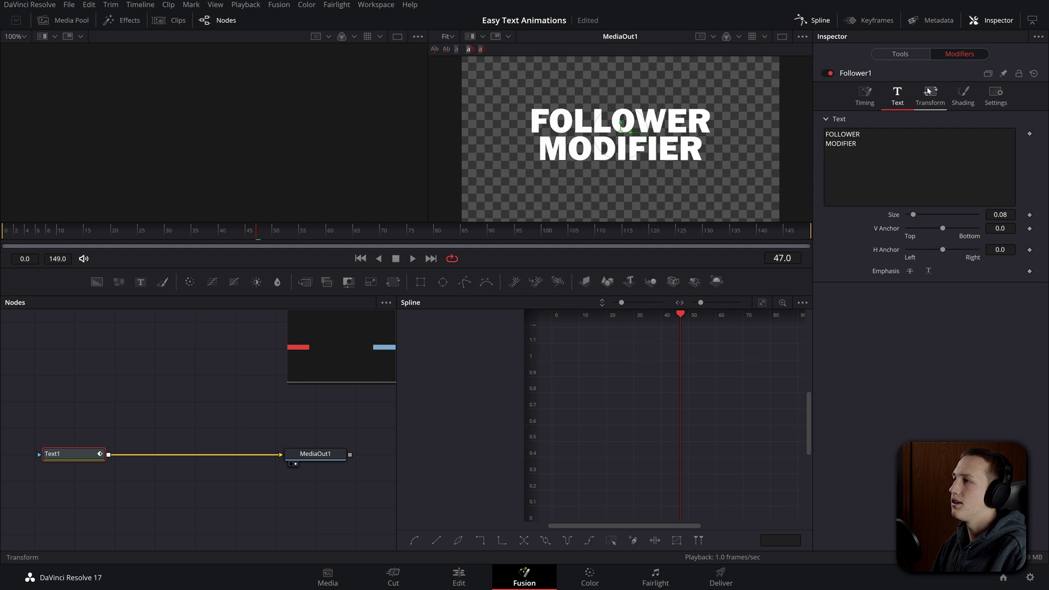
{"action": "left_click", "coordinate": [929, 91]}
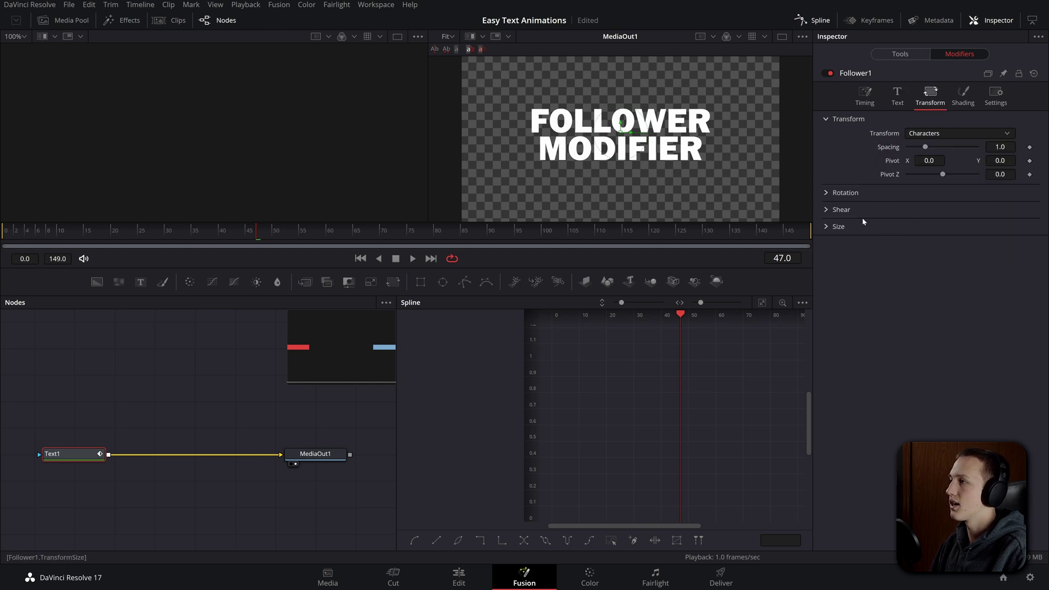
- Try a keyframed Z rotation of 62.6 on the characters at frame 47, and reset and remove it
{"action": "left_click", "coordinate": [827, 194]}
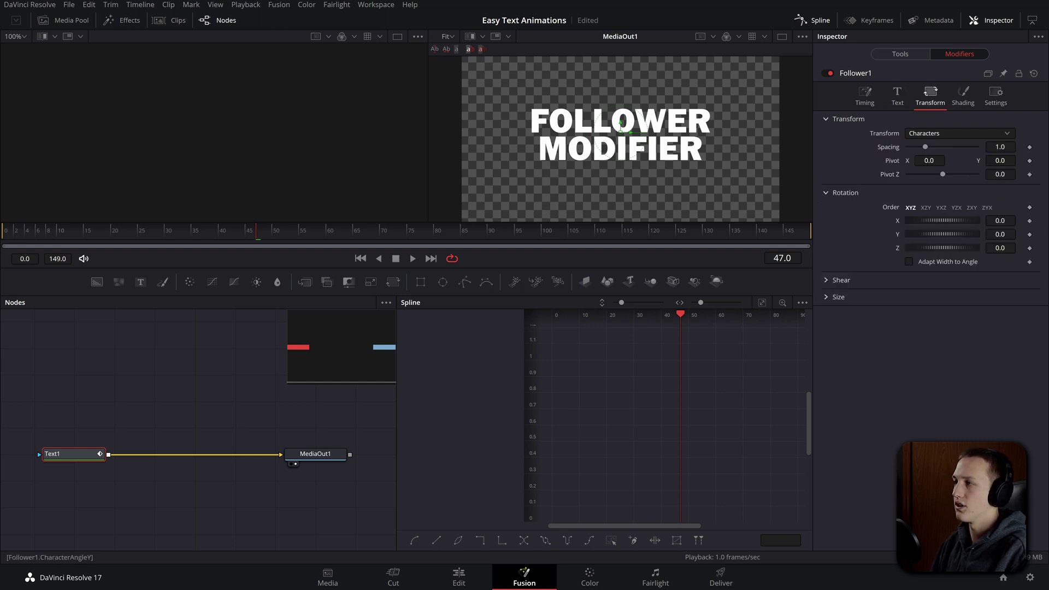
{"action": "left_click", "coordinate": [1030, 249]}
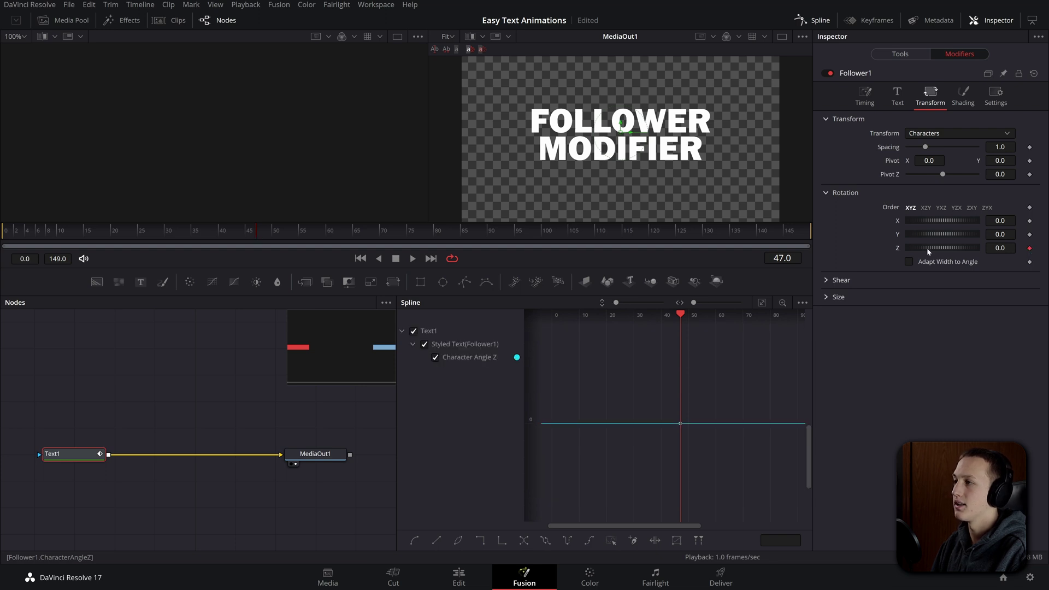
{"action": "mouse_move", "coordinate": [932, 250]}
{"action": "left_mouse_down"}
{"action": "mouse_move", "coordinate": [992, 247]}
{"action": "mouse_move", "coordinate": [917, 248]}
{"action": "mouse_move", "coordinate": [939, 248]}
{"action": "mouse_move", "coordinate": [929, 248]}
{"action": "left_mouse_up"}
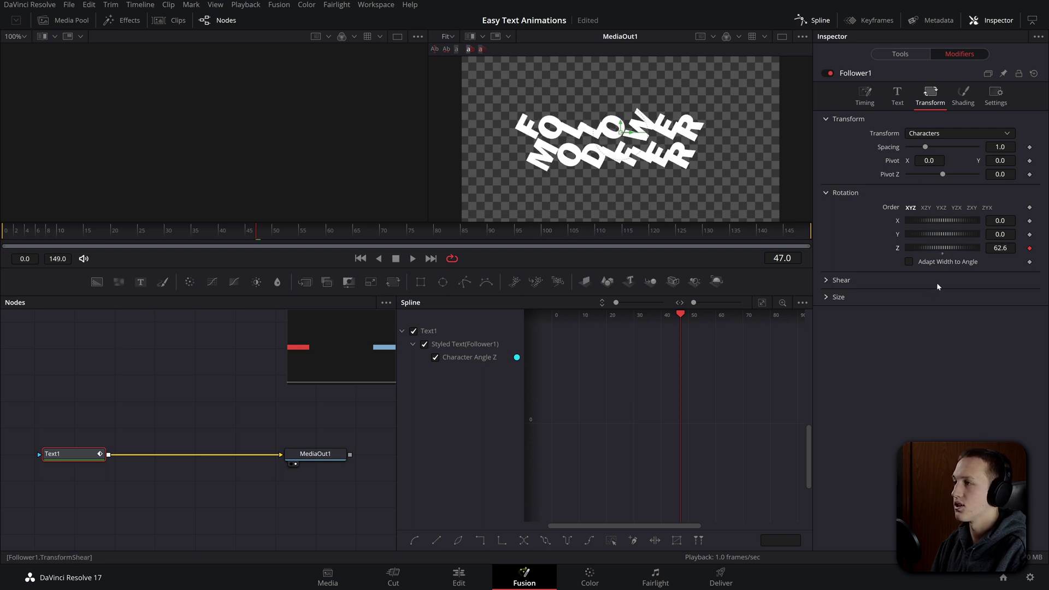
{"action": "double_click", "coordinate": [944, 252]}
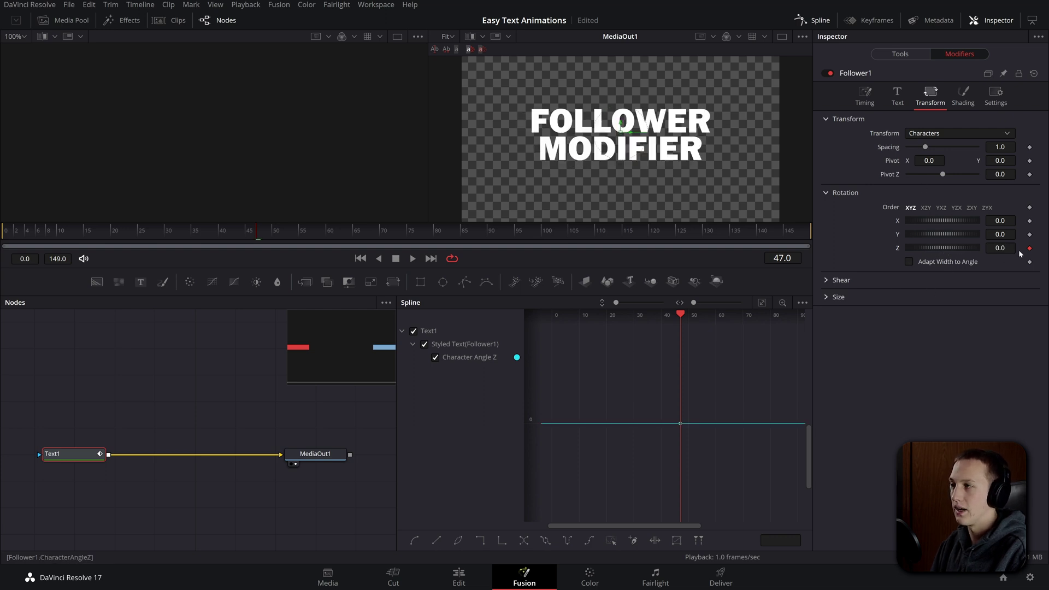
{"action": "left_click", "coordinate": [1030, 249]}
{"action": "left_click_drag", "start_coordinate": [911, 248], "coordinate": [878, 244]}
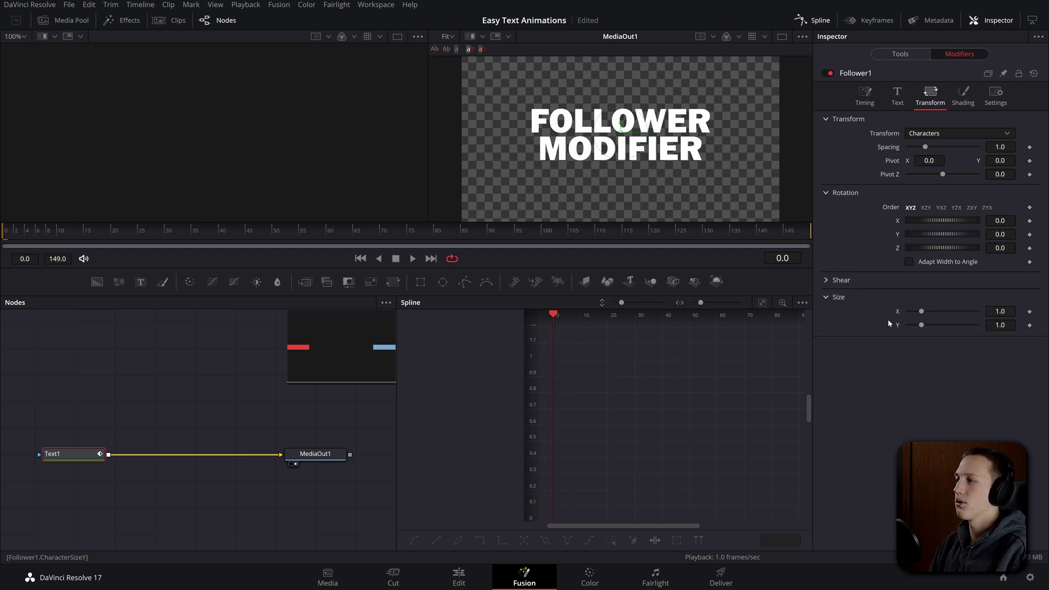
- Link the Follower's character Size Y to Size X with the expression CharacterSizeX
{"action": "right_click", "coordinate": [897, 328]}
{"action": "left_click", "coordinate": [922, 426]}
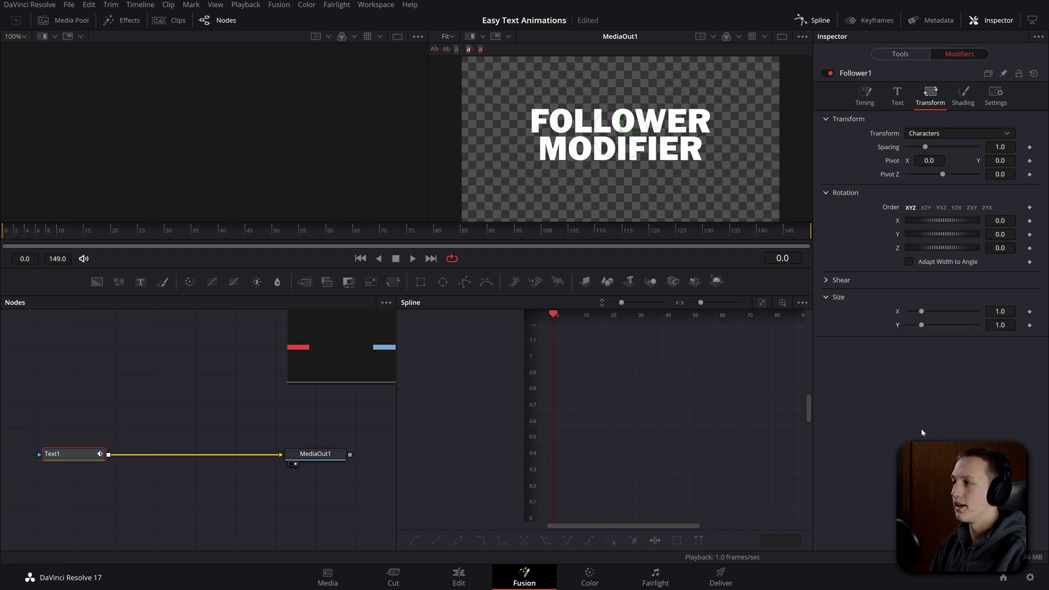
{"action": "left_click_drag", "start_coordinate": [910, 339], "coordinate": [908, 313]}
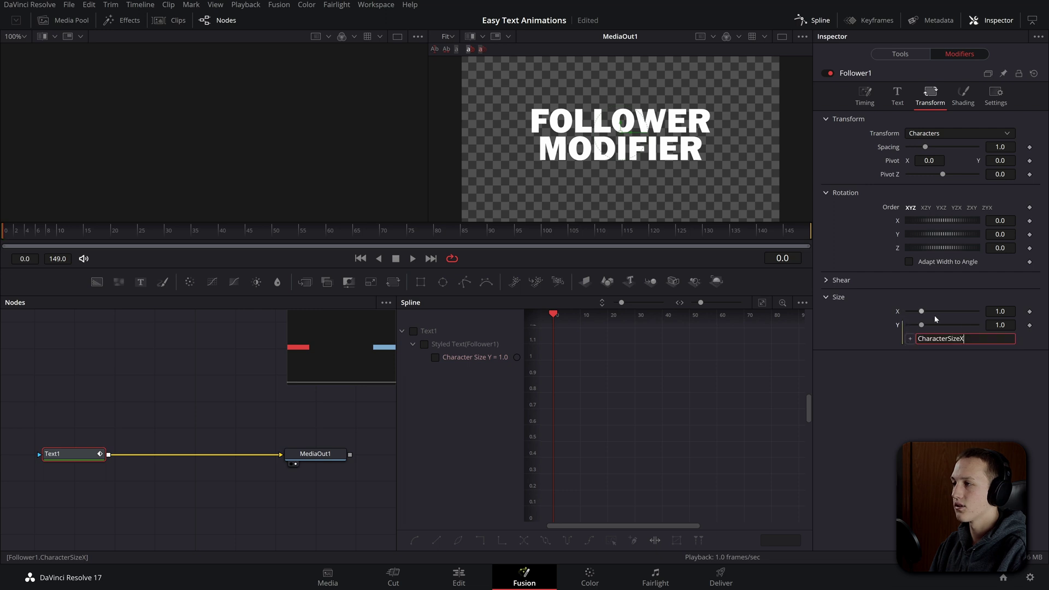
{"action": "key", "text": "Return"}
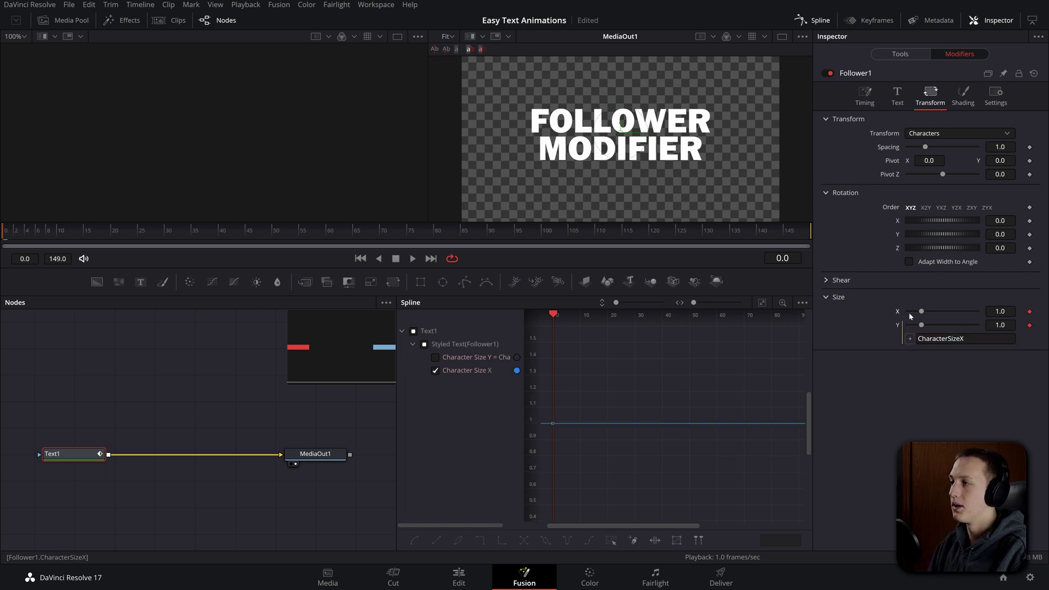
- Animate the character Size X from 0.0 at frame 0 to 1.0 at frame 40, and scrub through the growth
{"action": "left_click_drag", "start_coordinate": [922, 312], "coordinate": [898, 312]}
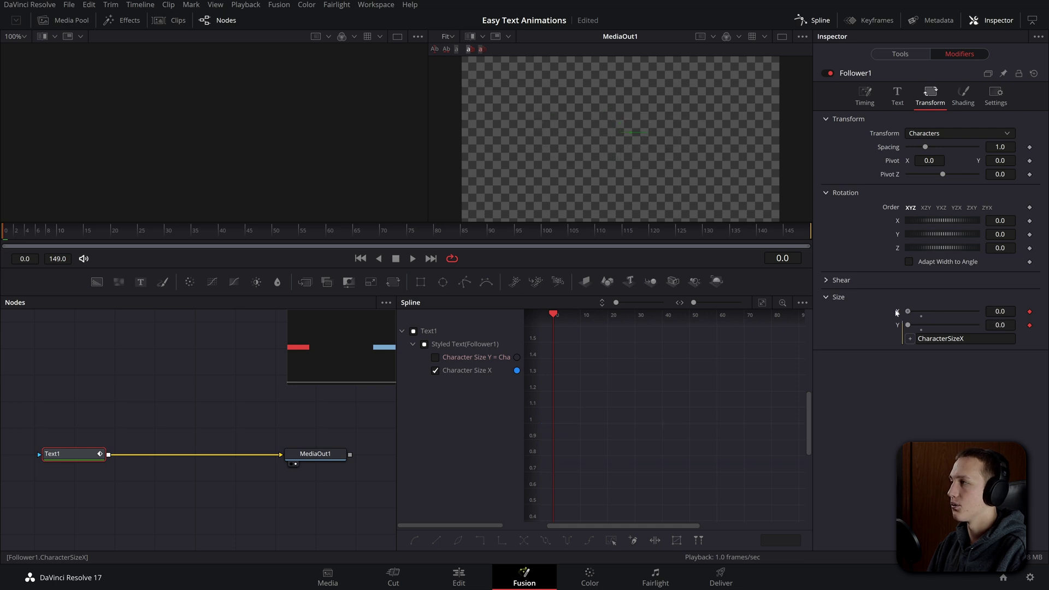
{"action": "key", "text": "space"}
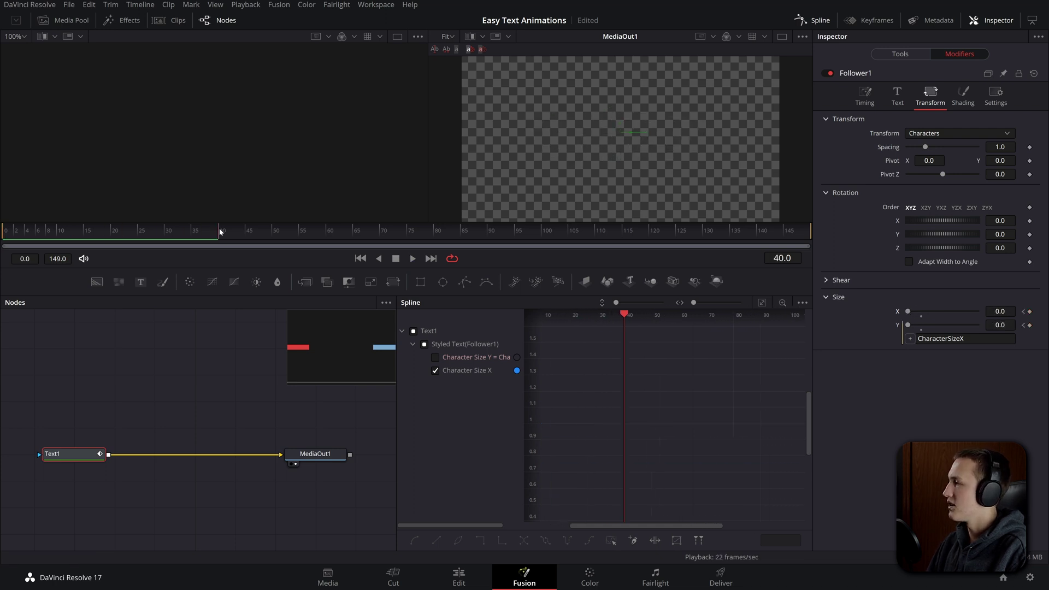
{"action": "left_click", "coordinate": [920, 316]}
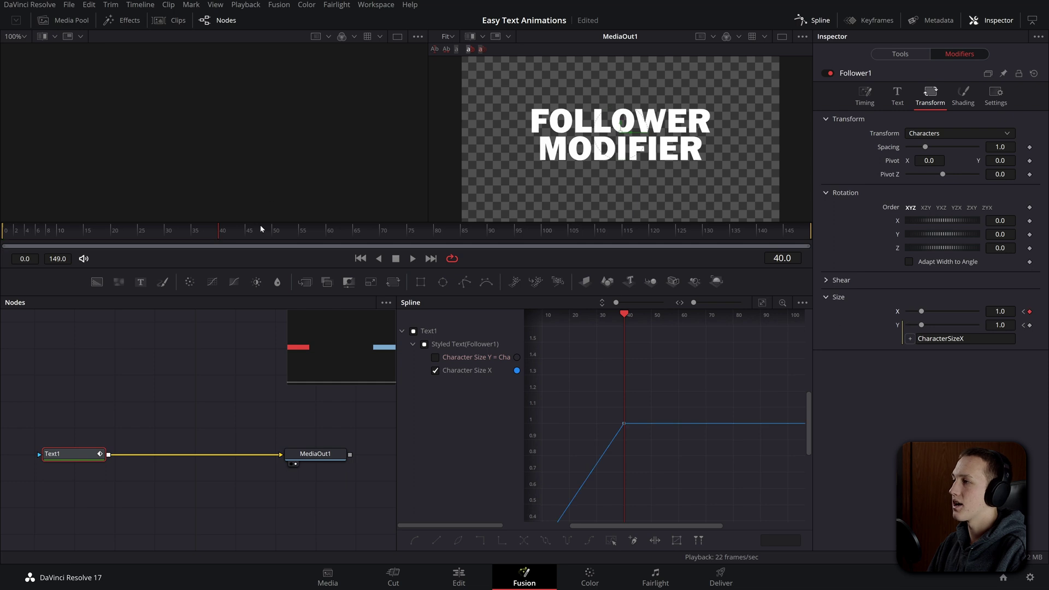
{"action": "left_click_drag", "start_coordinate": [203, 239], "coordinate": [170, 180]}
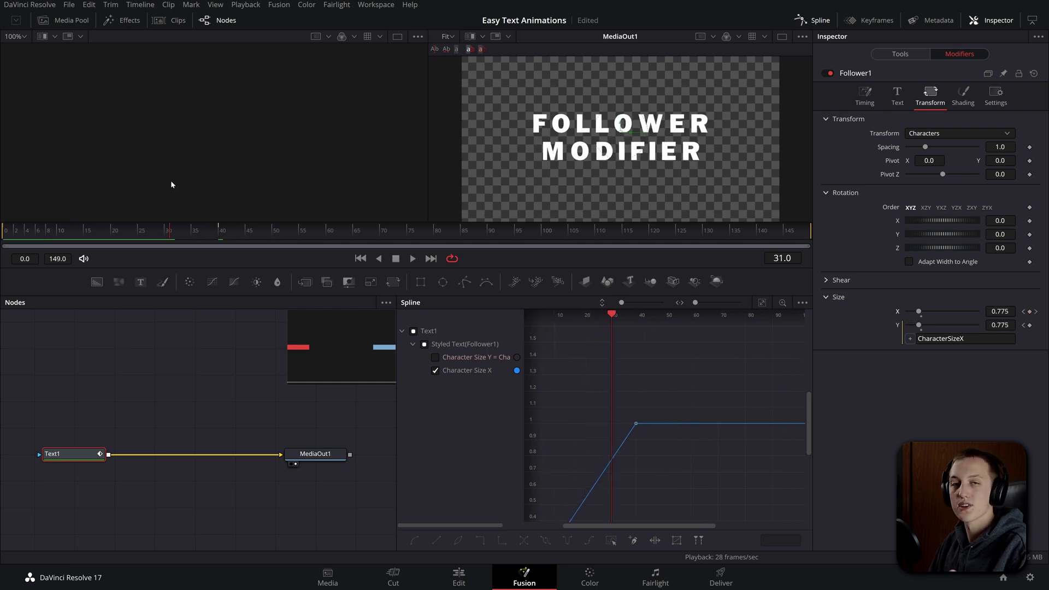
- Keyframe the character pivot at frame 0 and offset its point slightly down and to the right of the origin
{"action": "key", "text": "Home"}
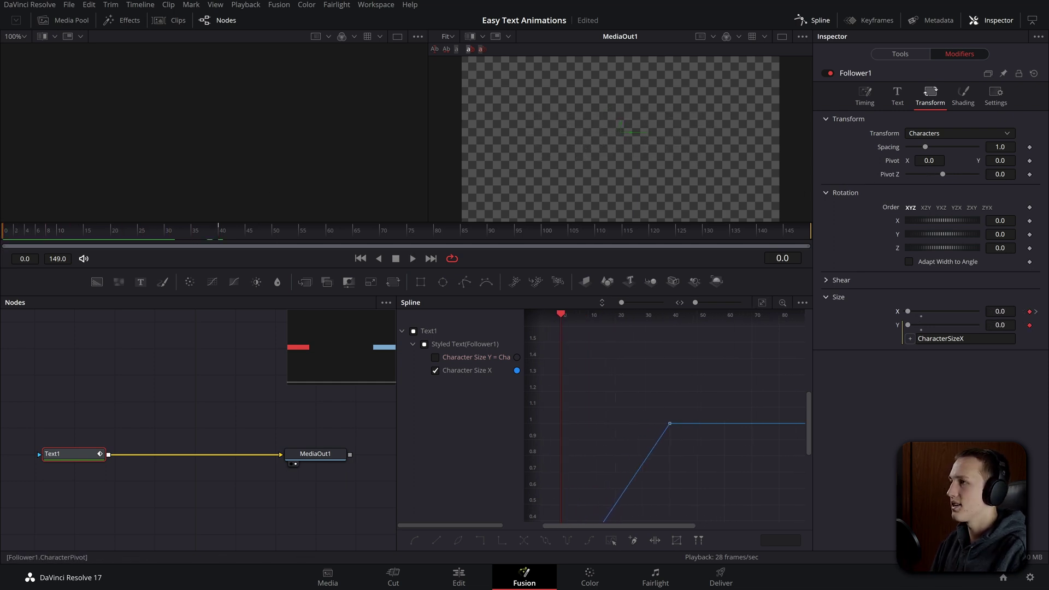
{"action": "left_click", "coordinate": [1031, 162]}
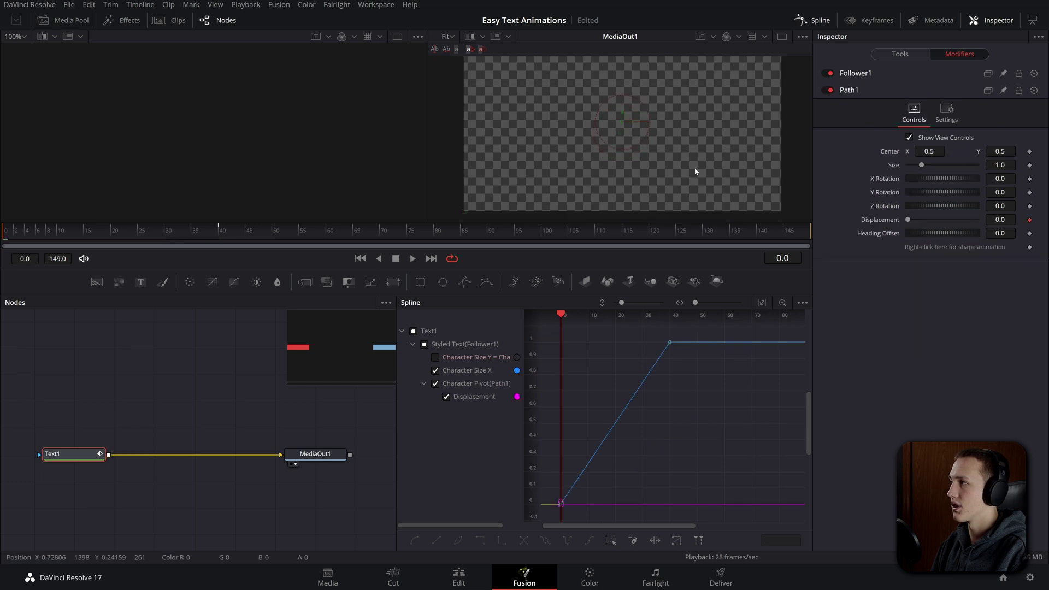
{"action": "left_click_drag", "start_coordinate": [464, 211], "coordinate": [494, 216]}
{"action": "key", "text": "space"}
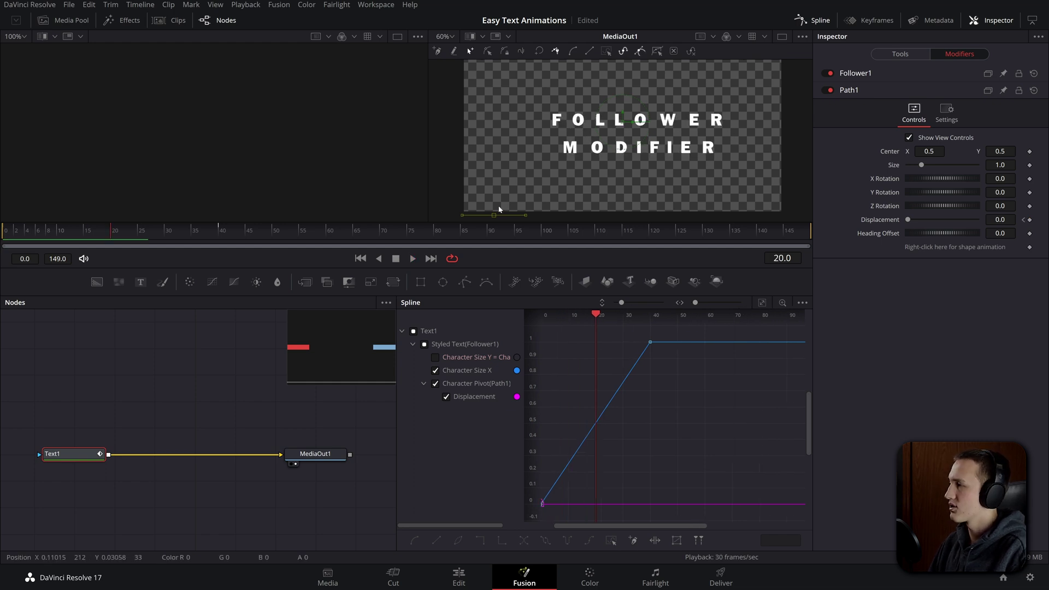
{"action": "left_click_drag", "start_coordinate": [494, 218], "coordinate": [467, 221]}
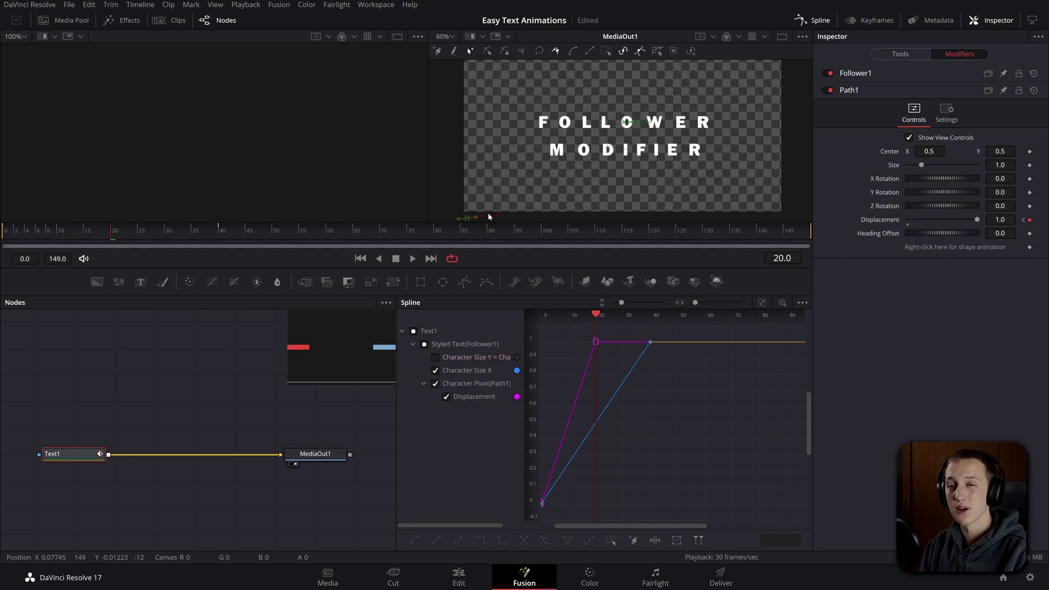
{"action": "key", "text": "ctrl+z"}
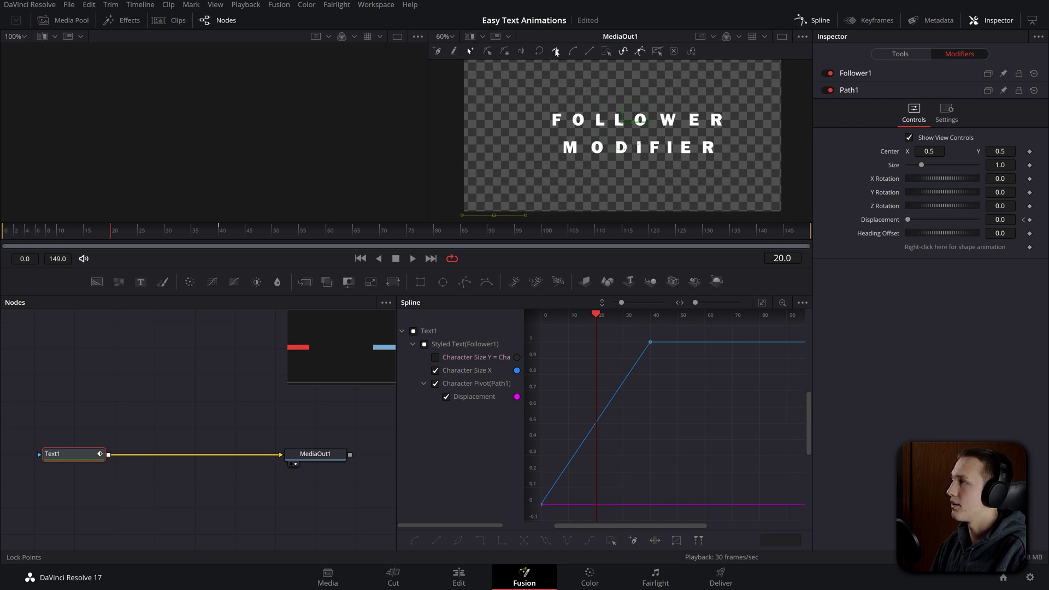
- Adjust the character pivot point to about X 0.043, Y -0.046, checking the motion at early frames and in playback
{"action": "mouse_move", "coordinate": [491, 216]}
{"action": "left_mouse_down"}
{"action": "mouse_move", "coordinate": [475, 218]}
{"action": "mouse_move", "coordinate": [487, 213]}
{"action": "left_mouse_up"}
{"action": "left_click", "coordinate": [53, 237]}
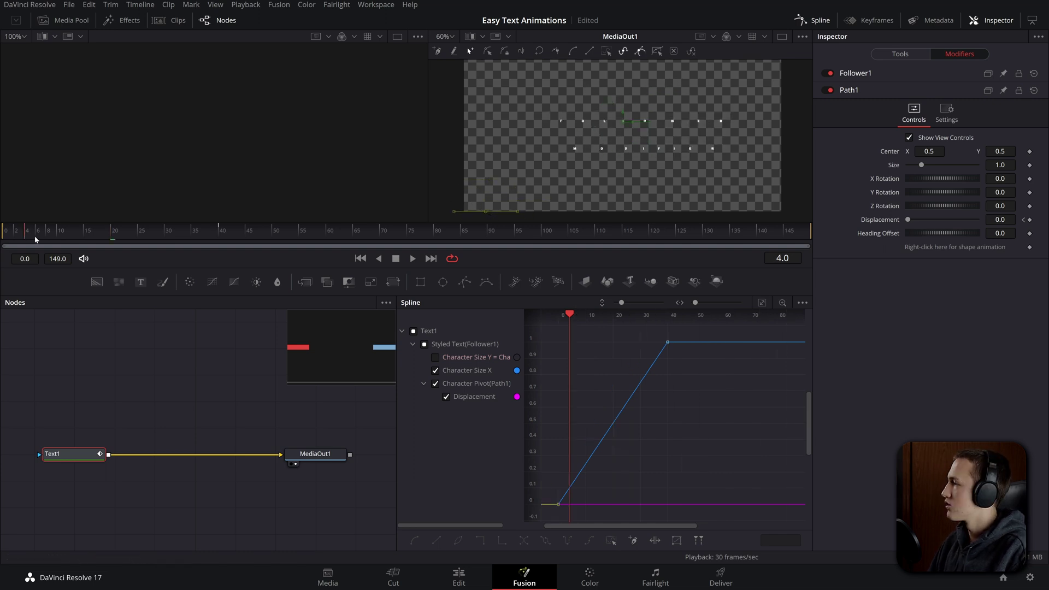
{"action": "left_click_drag", "start_coordinate": [479, 219], "coordinate": [473, 215]}
{"action": "left_click", "coordinate": [2, 225]}
{"action": "key", "text": "space"}
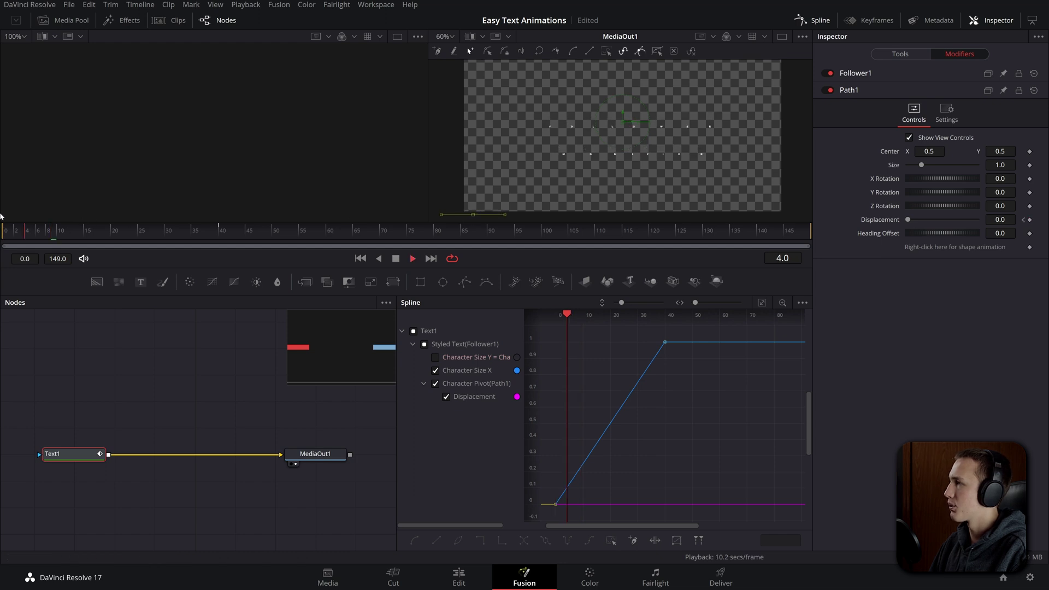
{"action": "key", "text": "space"}
{"action": "left_click_drag", "start_coordinate": [473, 216], "coordinate": [479, 219]}
- Smooth the character size keyframes, set Ease In to 89.4 and Ease Out to 47.7, and play back the animation
{"action": "scroll", "coordinate": [763, 375], "scroll_direction": "down", "scroll_amount": 2}
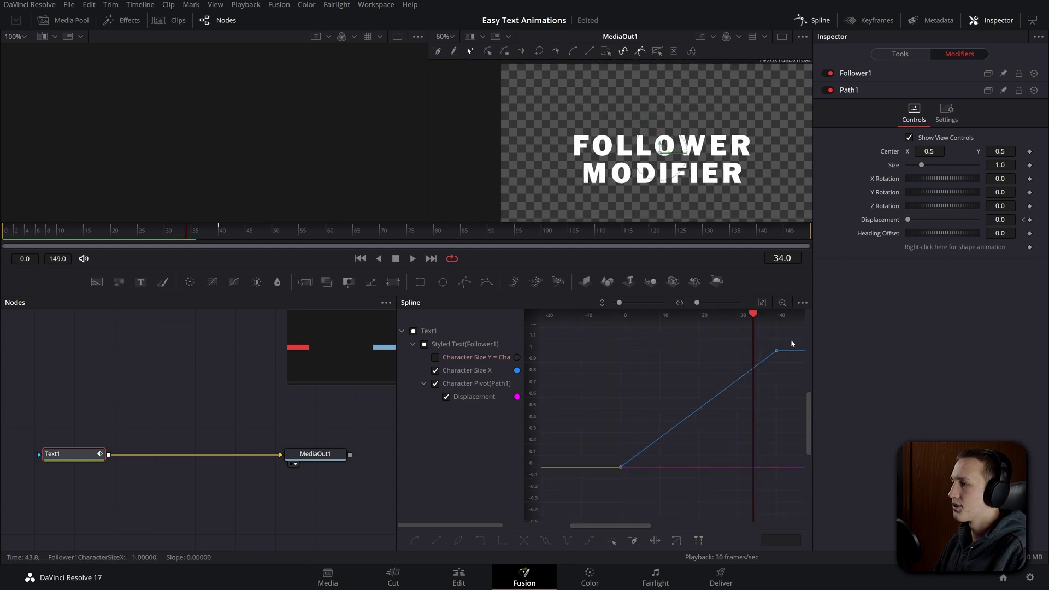
{"action": "left_click_drag", "start_coordinate": [792, 343], "coordinate": [603, 501]}
{"action": "key", "text": "s"}
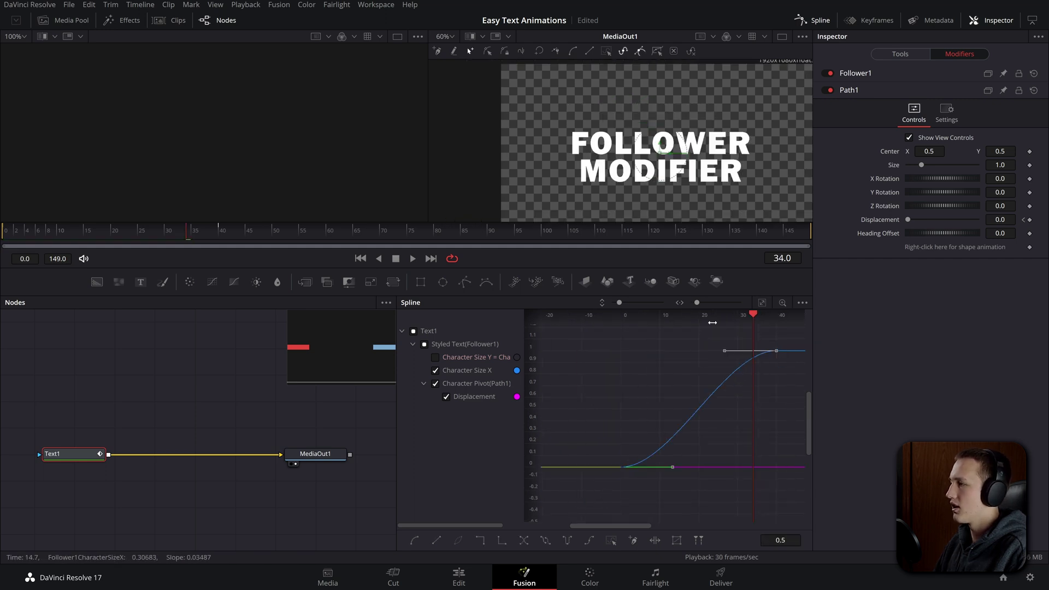
{"action": "key", "text": "t"}
{"action": "left_click_drag", "start_coordinate": [688, 317], "coordinate": [705, 316]}
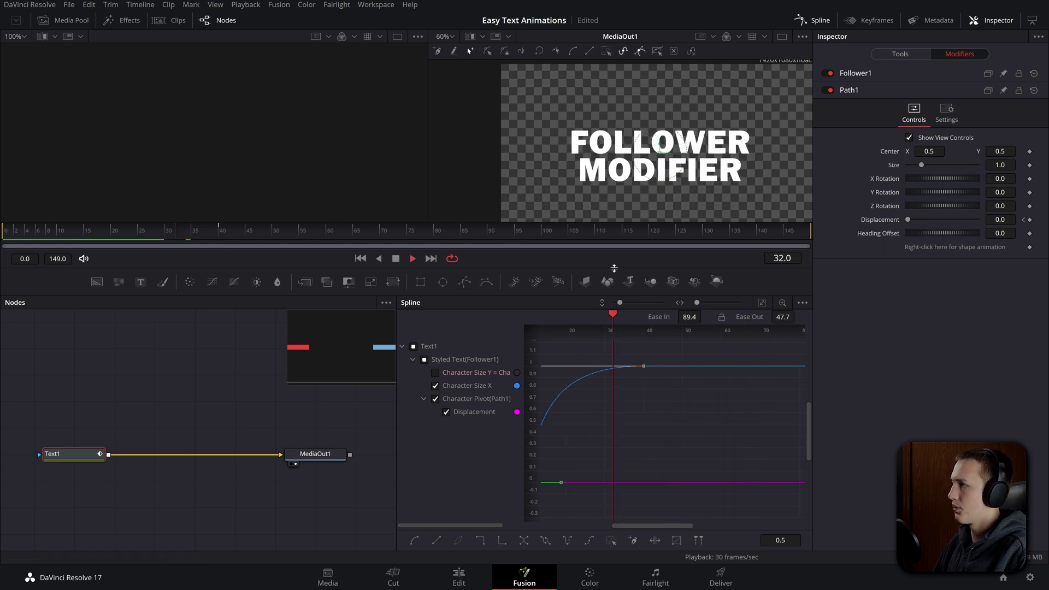
{"action": "key", "text": "space"}
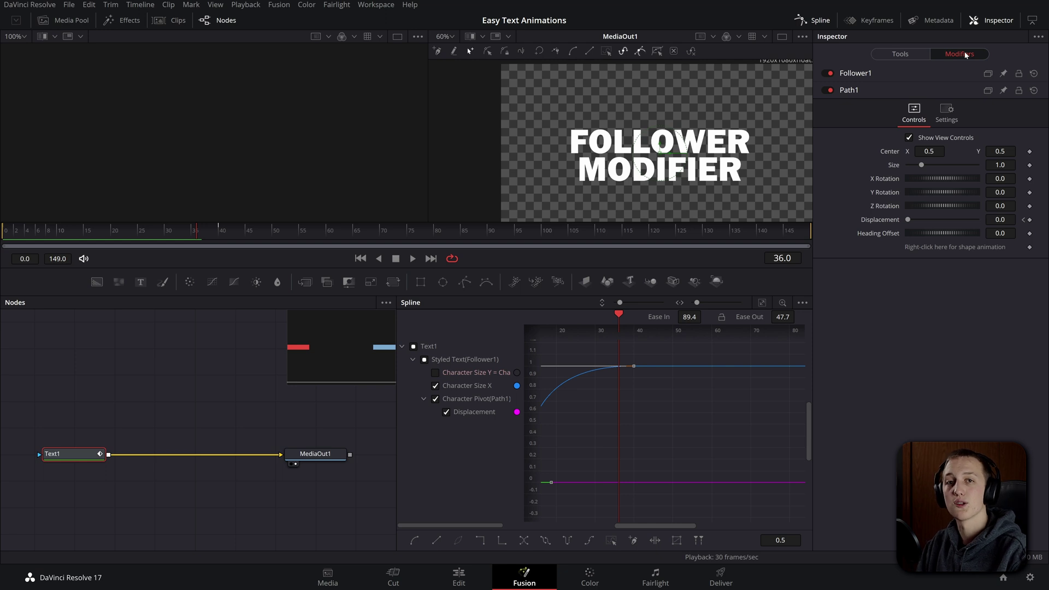
- Set the Follower's delay between each character to 1.2, with all characters in automatic order, and play the animation from the start
{"action": "left_click", "coordinate": [874, 73]}
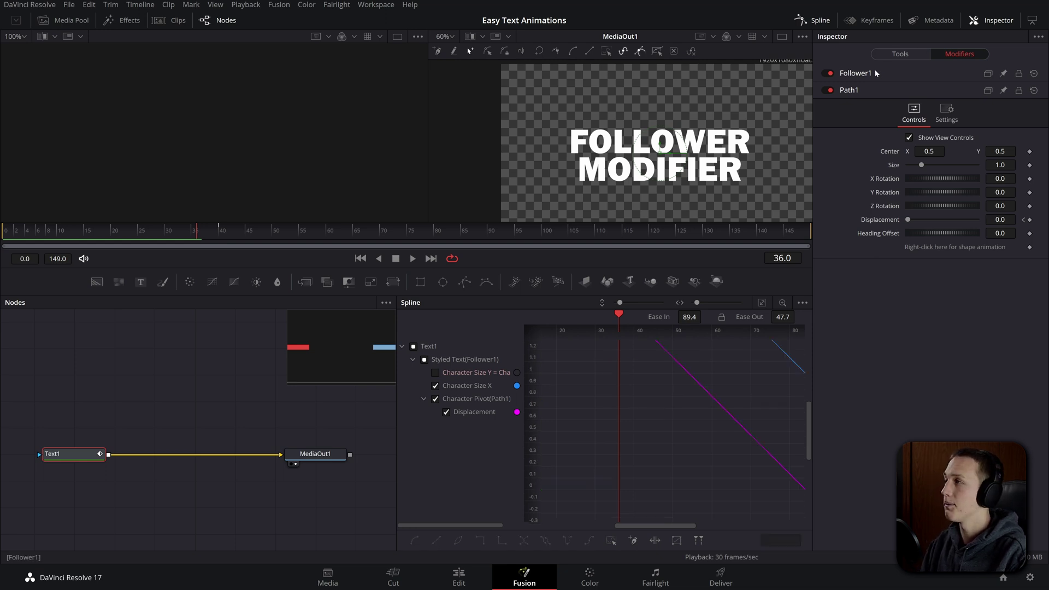
{"action": "left_click", "coordinate": [874, 94]}
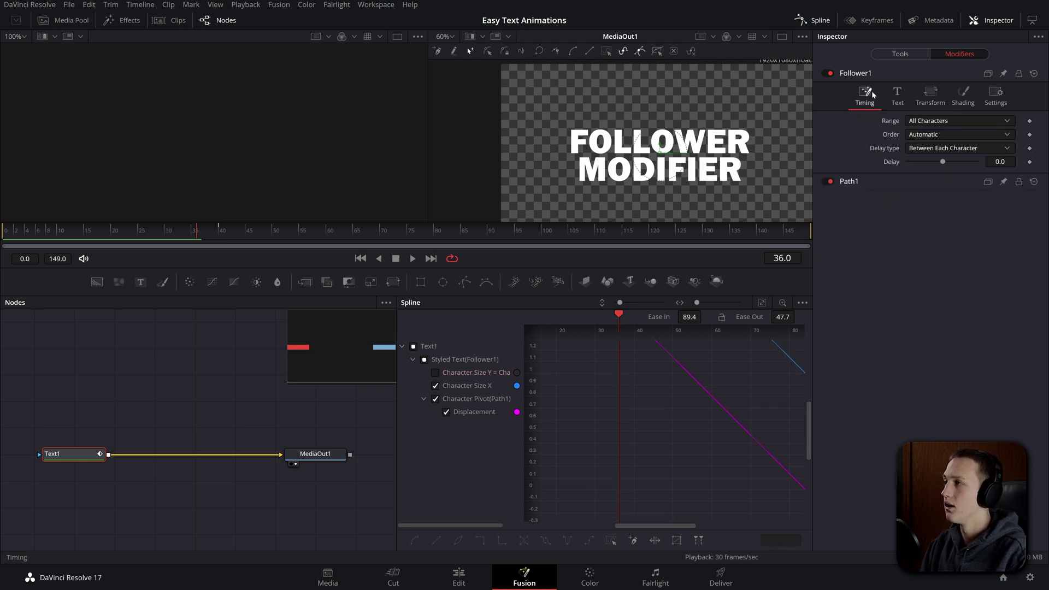
{"action": "left_click", "coordinate": [937, 121]}
{"action": "left_click", "coordinate": [930, 126]}
{"action": "left_click", "coordinate": [929, 125]}
{"action": "left_click", "coordinate": [924, 134]}
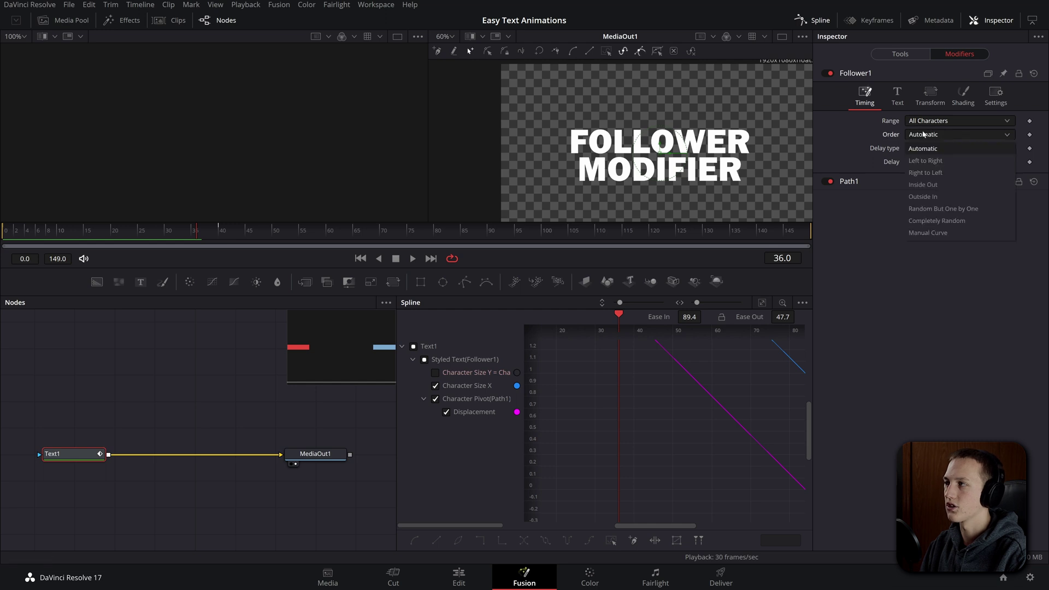
{"action": "left_click", "coordinate": [956, 151]}
{"action": "left_click_drag", "start_coordinate": [943, 163], "coordinate": [944, 163]}
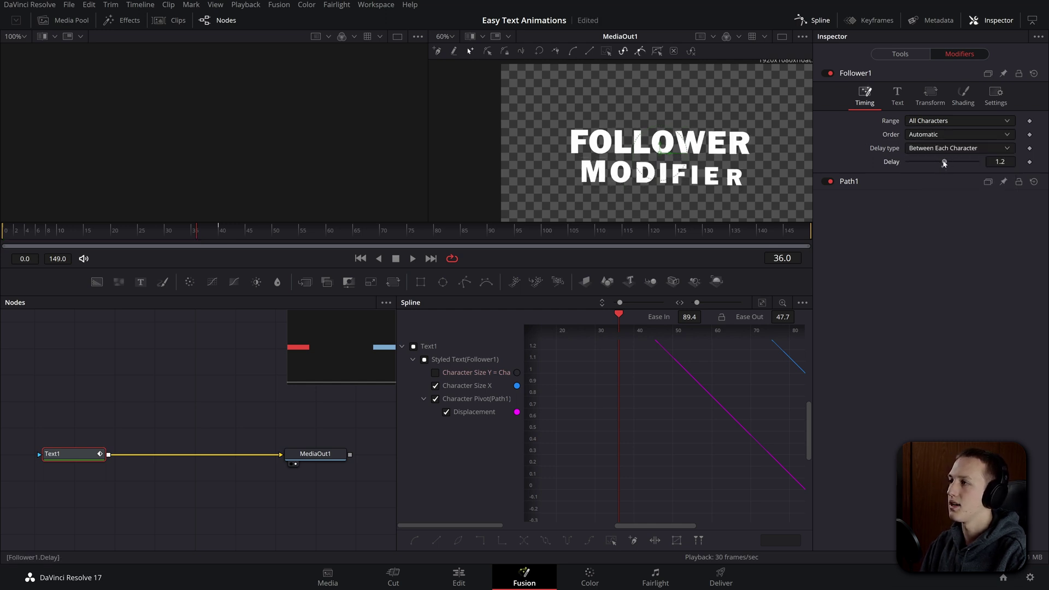
{"action": "key", "text": "space"}
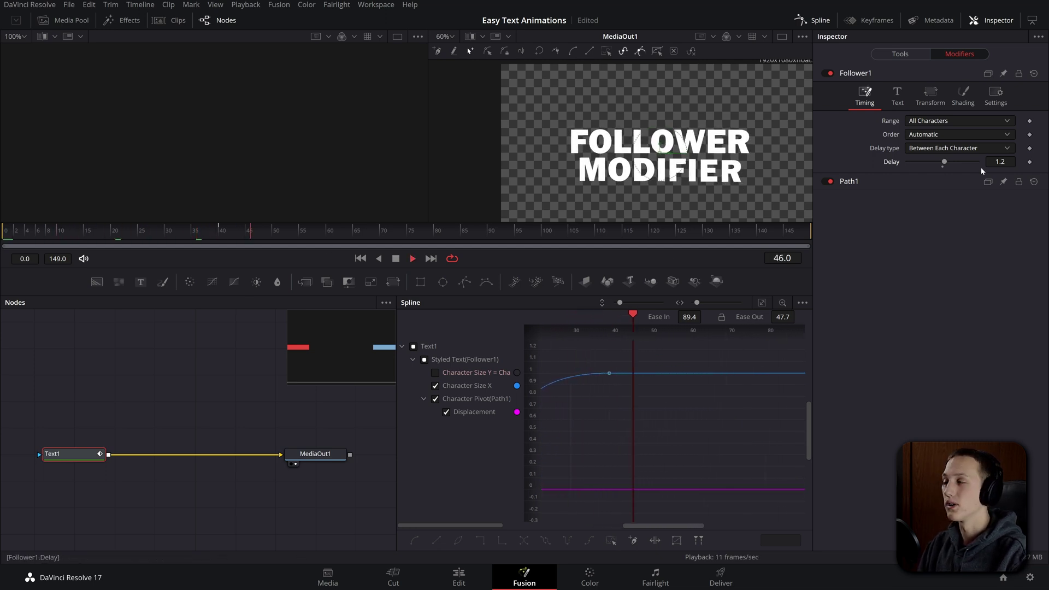
{"action": "left_click", "coordinate": [2, 234]}
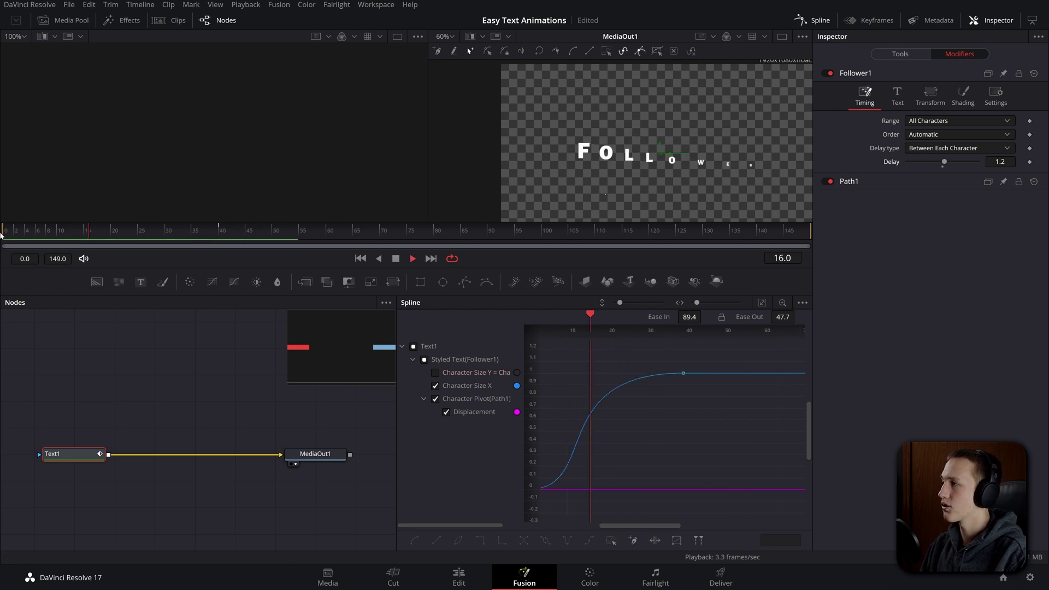
{"action": "key", "text": "space"}
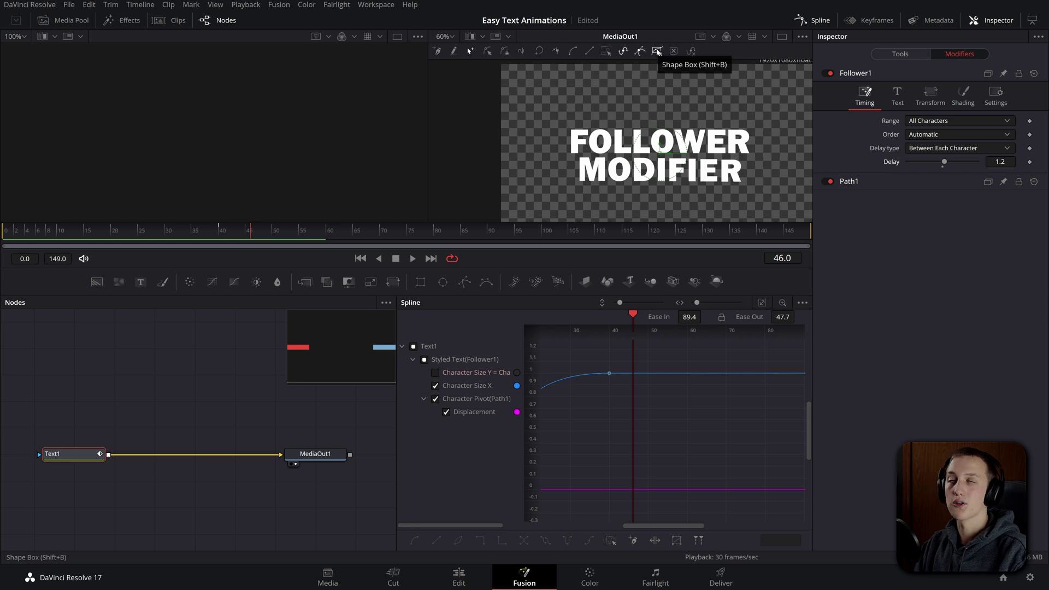
- Open the Follower modifier's character transform settings again
{"action": "left_click", "coordinate": [930, 97]}
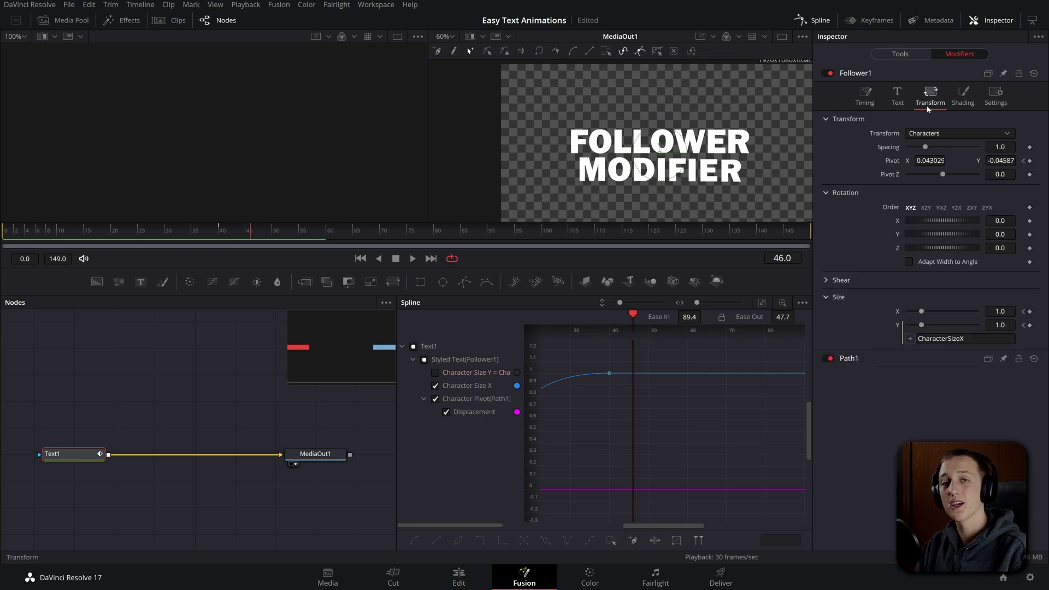